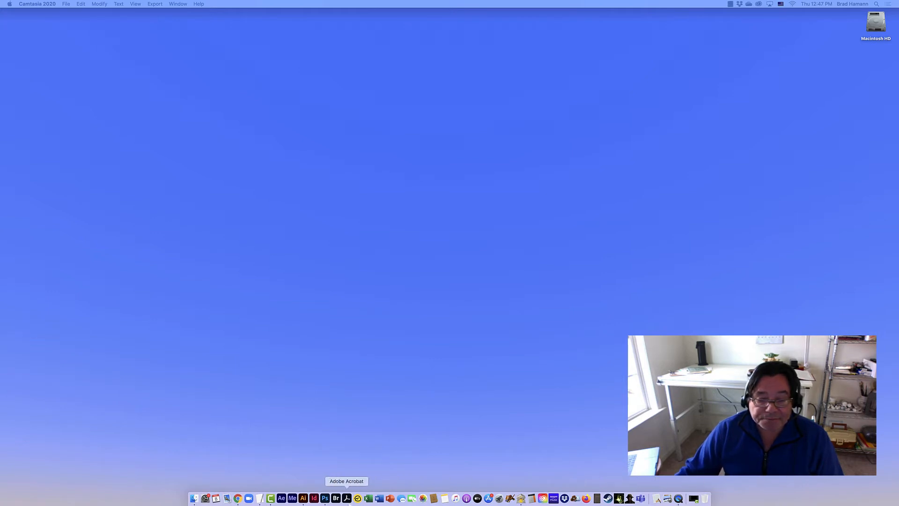
# Step: Switch to Photoshop and bring up its empty workspace in a widened application window
pyautogui.click(325, 498)
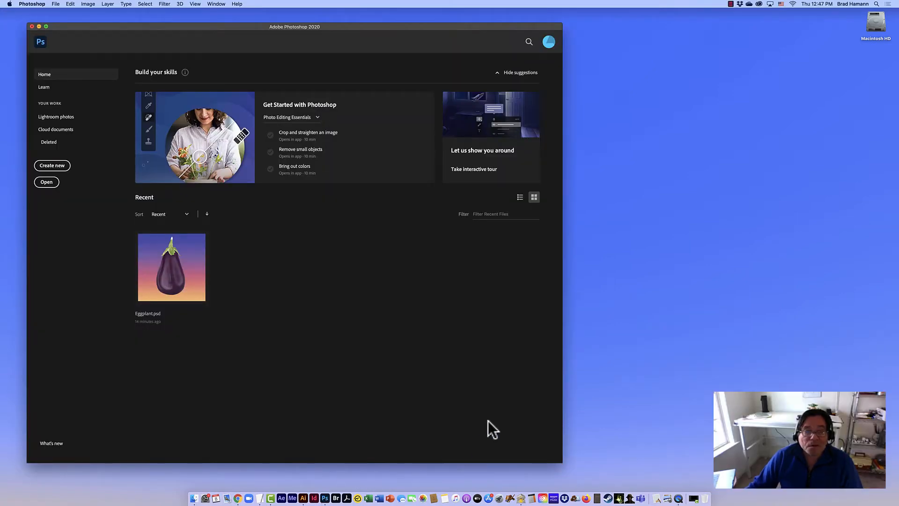
pyautogui.moveTo(562, 463); pyautogui.dragTo(860, 468)
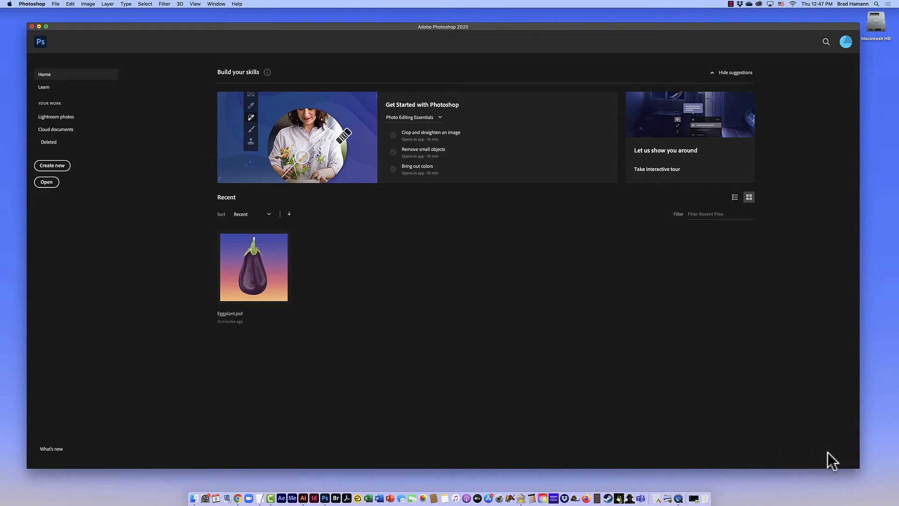
pyautogui.click(40, 43)
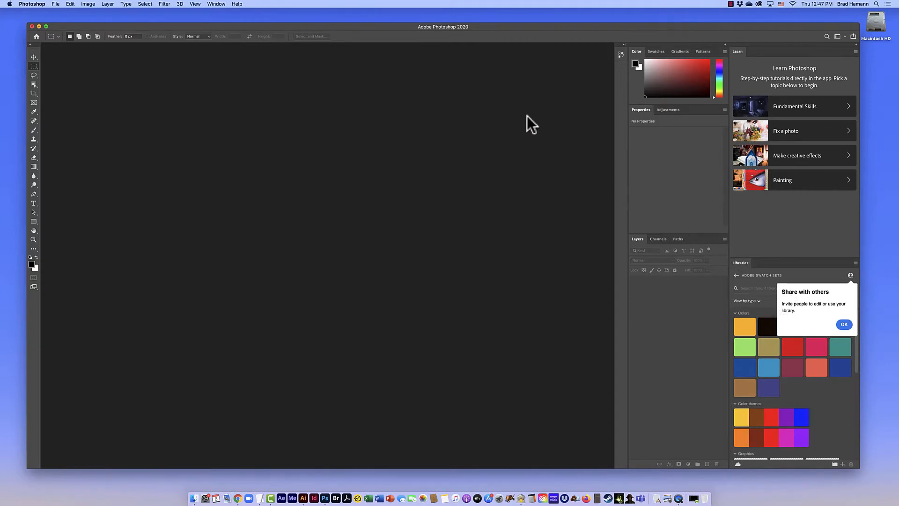
# Step: Change the workspace layout from Essentials to the Painting workspace
pyautogui.click(214, 5)
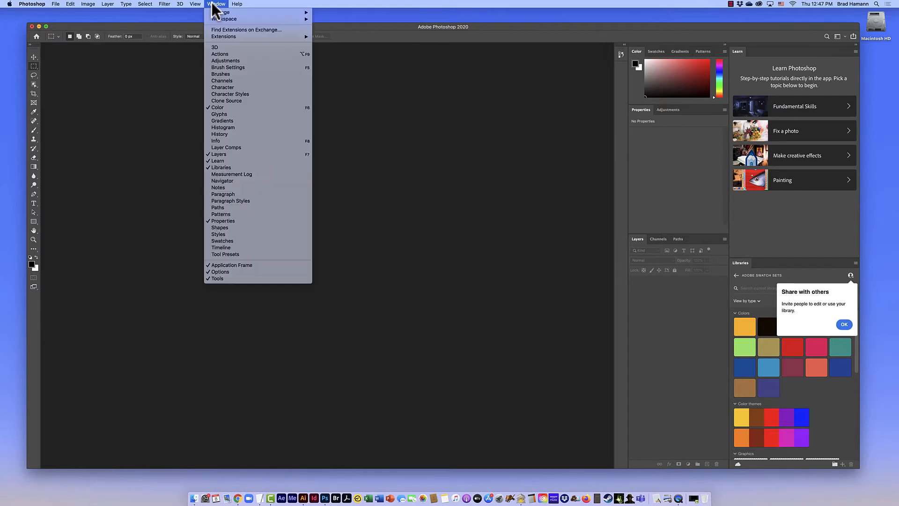
pyautogui.moveTo(216, 19)
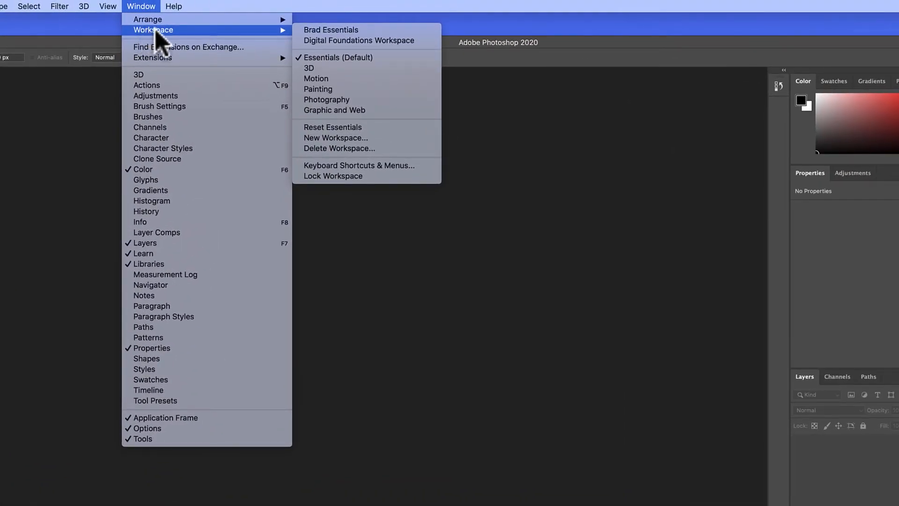
pyautogui.click(319, 89)
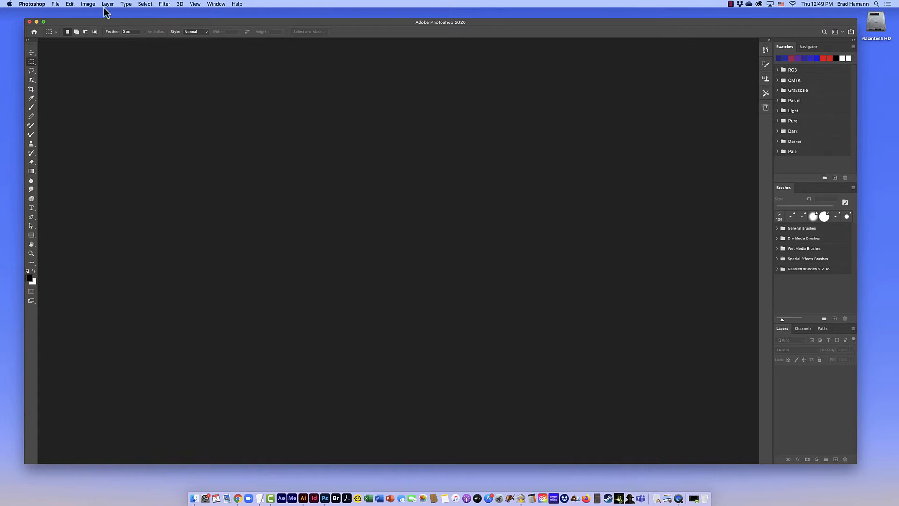
# Step: Start a new document from the Art & Illustration presets and change its size units to inches
pyautogui.click(55, 4)
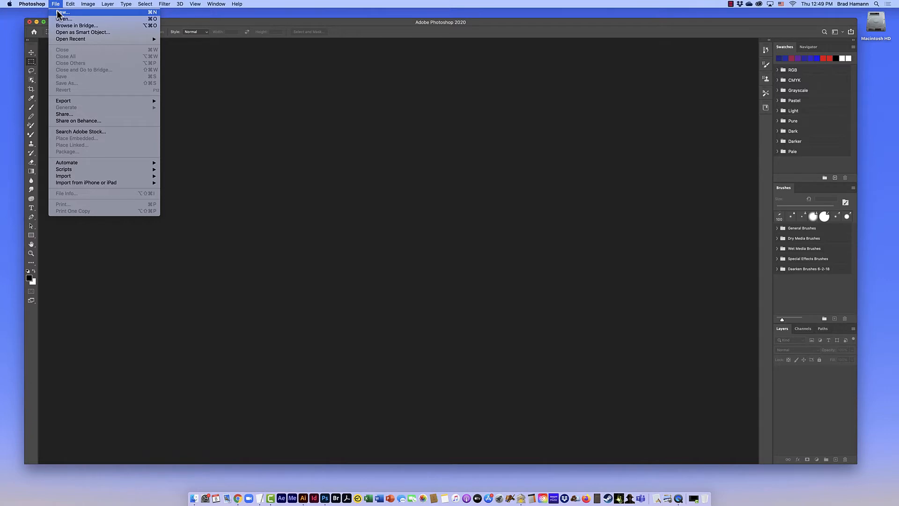
pyautogui.click(59, 12)
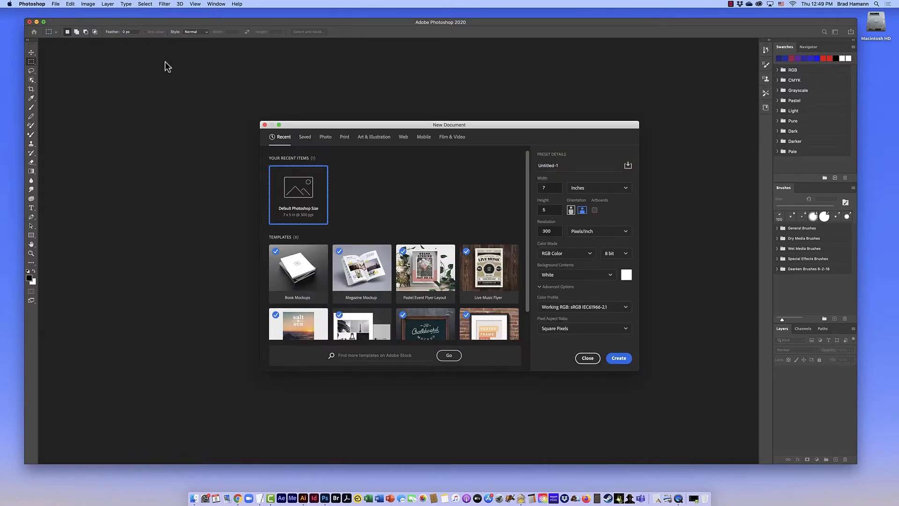
pyautogui.click(377, 139)
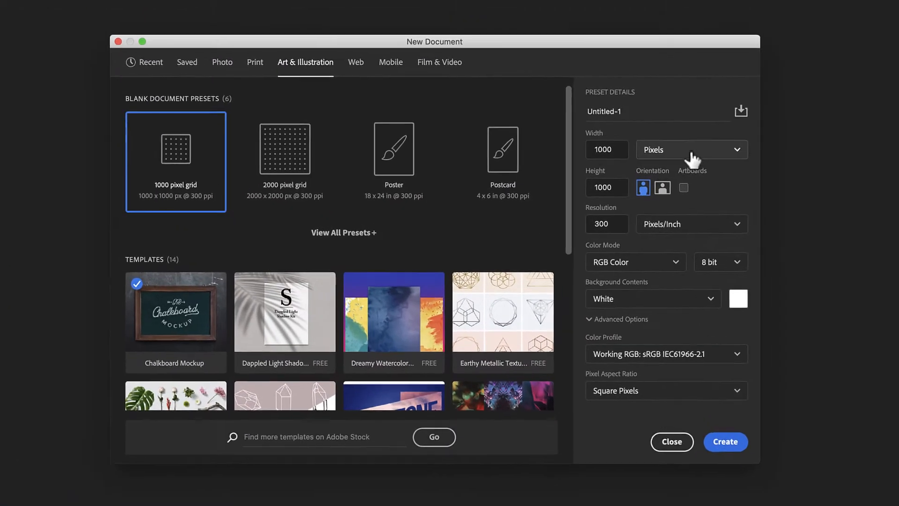
pyautogui.click(692, 159)
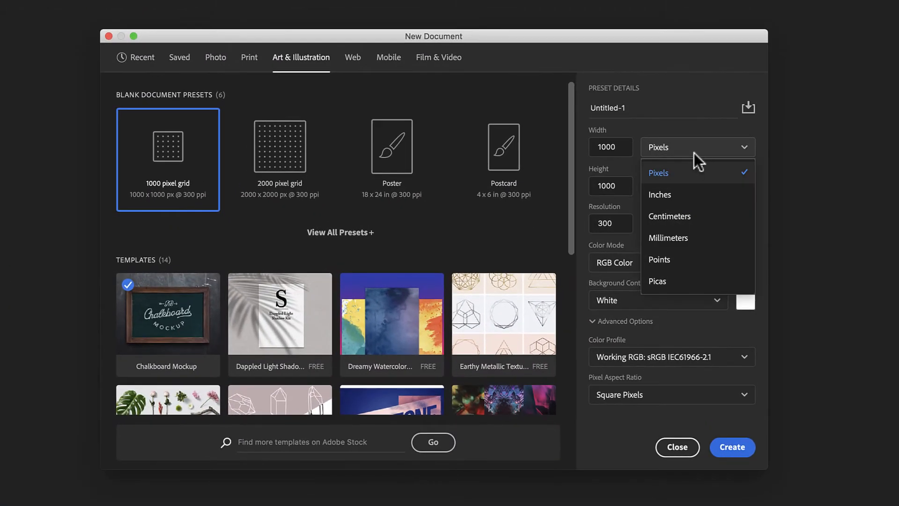
pyautogui.click(686, 195)
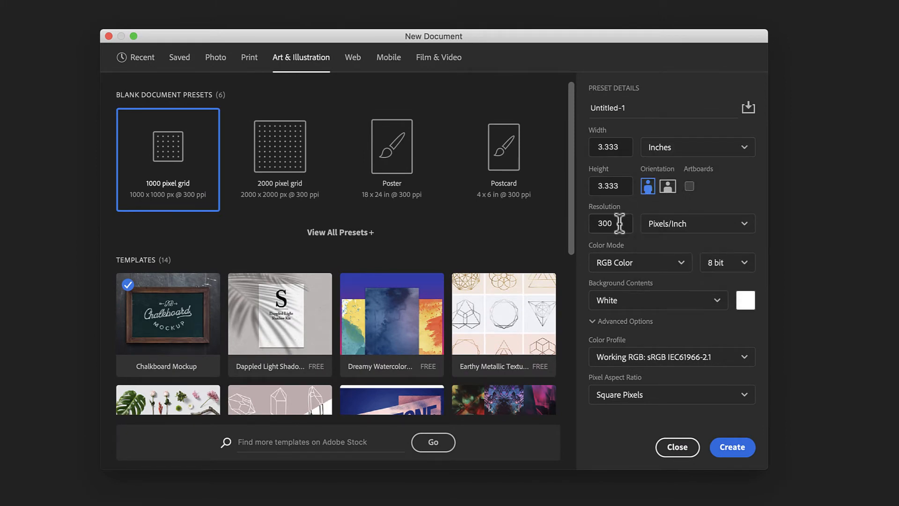
# Step: Create the document at 8 by 8 inches with a resolution of 200 pixels/inch
pyautogui.moveTo(618, 222); pyautogui.dragTo(586, 223)
pyautogui.write('200')
pyautogui.moveTo(621, 147); pyautogui.dragTo(588, 146)
pyautogui.write('8')
pyautogui.moveTo(623, 186); pyautogui.dragTo(580, 185)
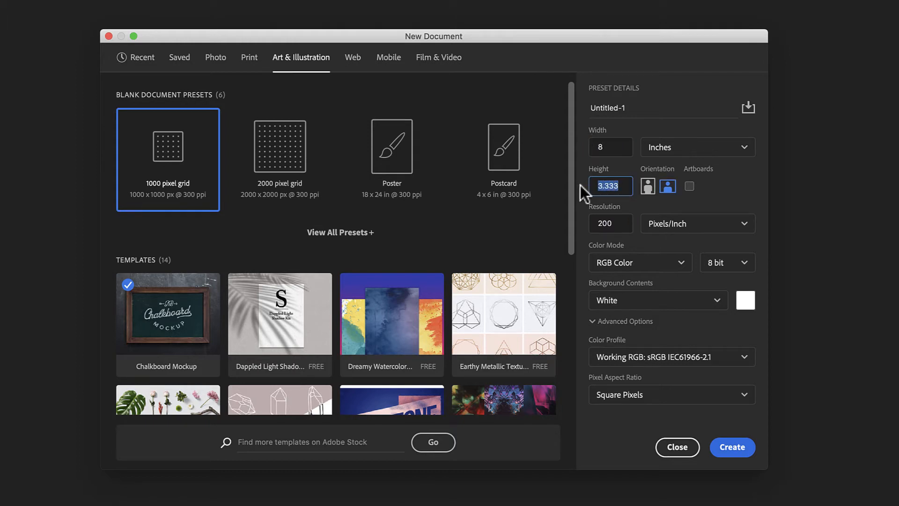
pyautogui.write('8')
pyautogui.click(732, 449)
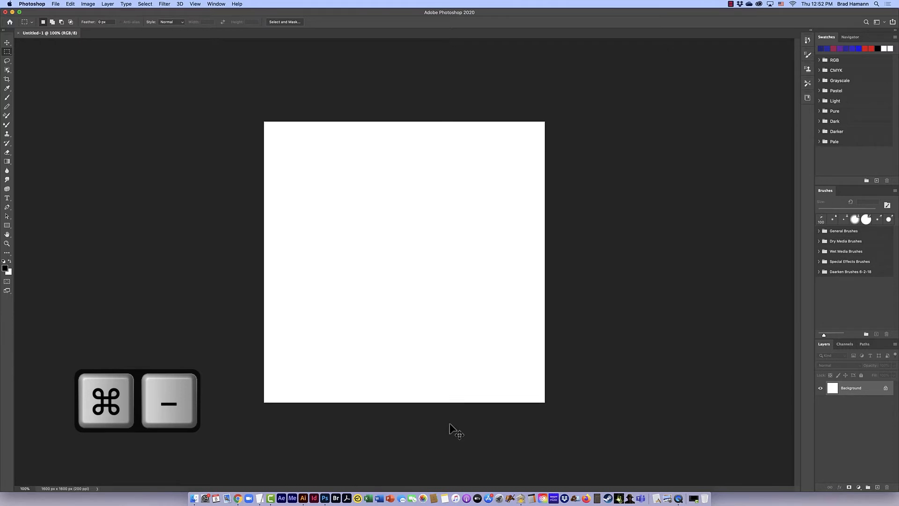
# Step: View the blank canvas at several zoom levels, including fit to screen, and return it to 100%
pyautogui.press('super+minus')
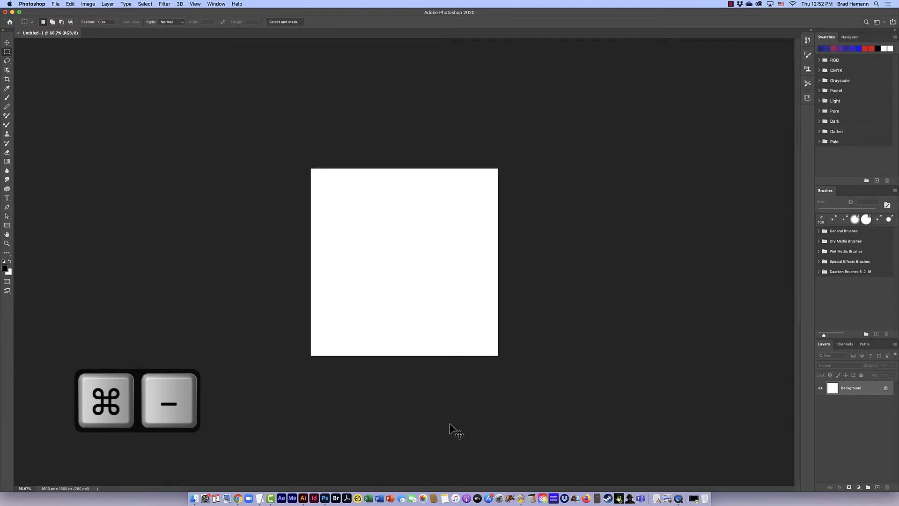
pyautogui.press('super+minus')
pyautogui.press('super+equal')
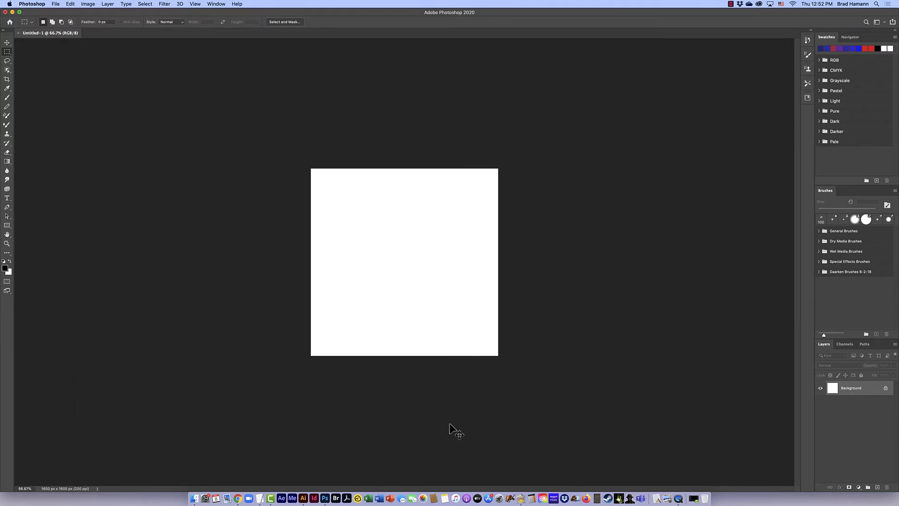
pyautogui.press('super+equal')
pyautogui.press('super+equal')
pyautogui.press('super+equal')
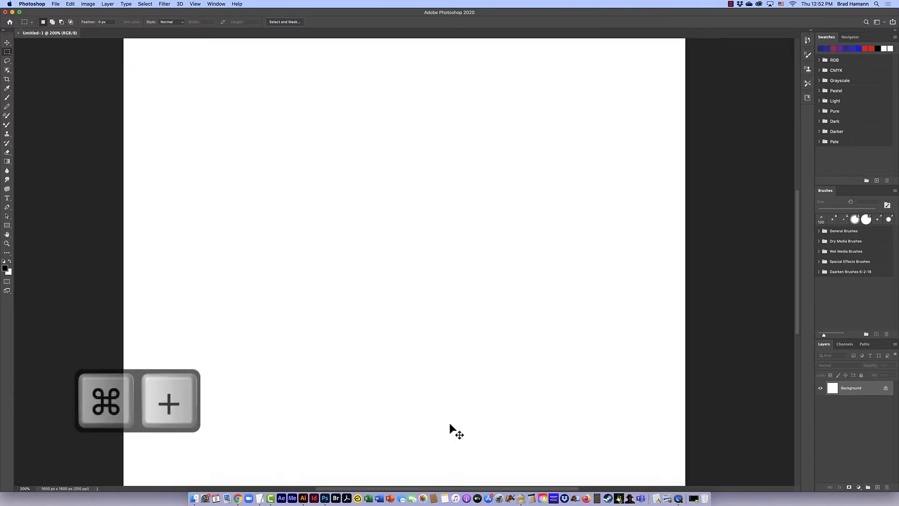
pyautogui.press('super+minus')
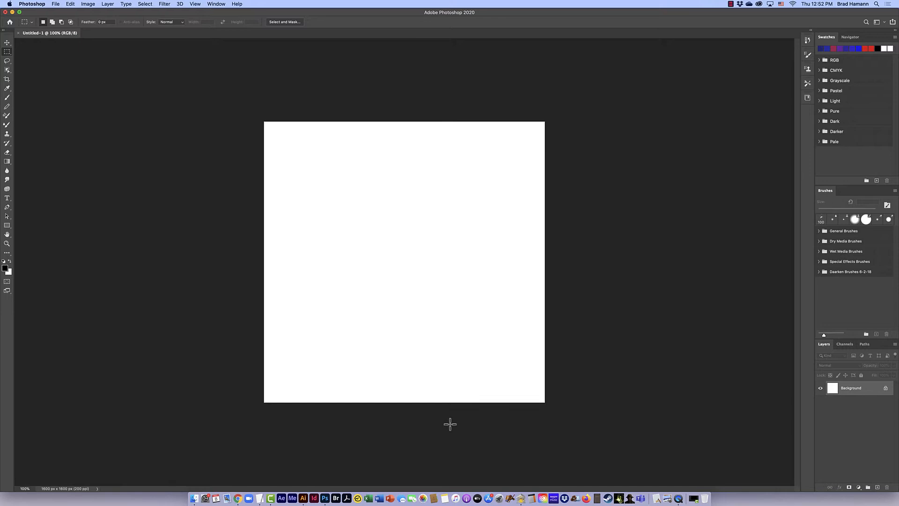
pyautogui.press('super+0')
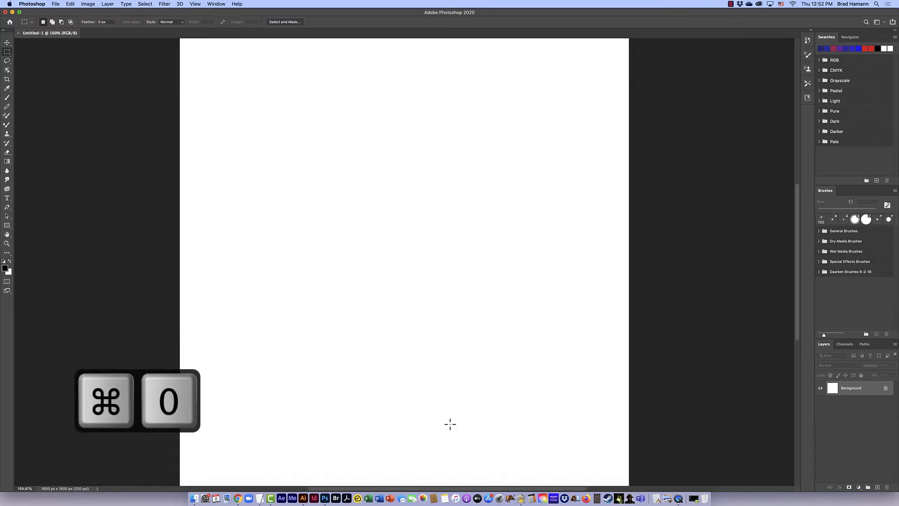
pyautogui.press('super+1')
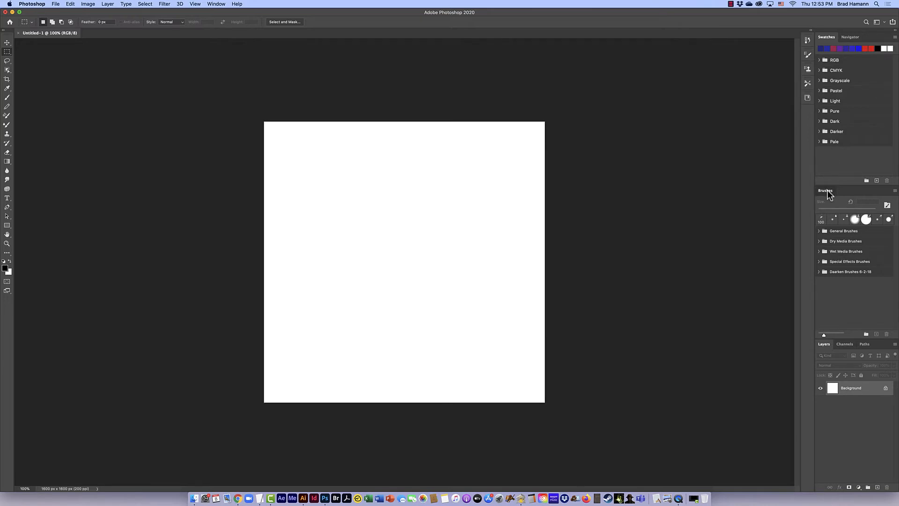
# Step: Detach Brushes from the dock as an enlarged floating panel and expand the General Brushes group
pyautogui.moveTo(827, 190)
pyautogui.mouseDown()
pyautogui.moveTo(770, 143)
pyautogui.moveTo(695, 57)
pyautogui.mouseUp()
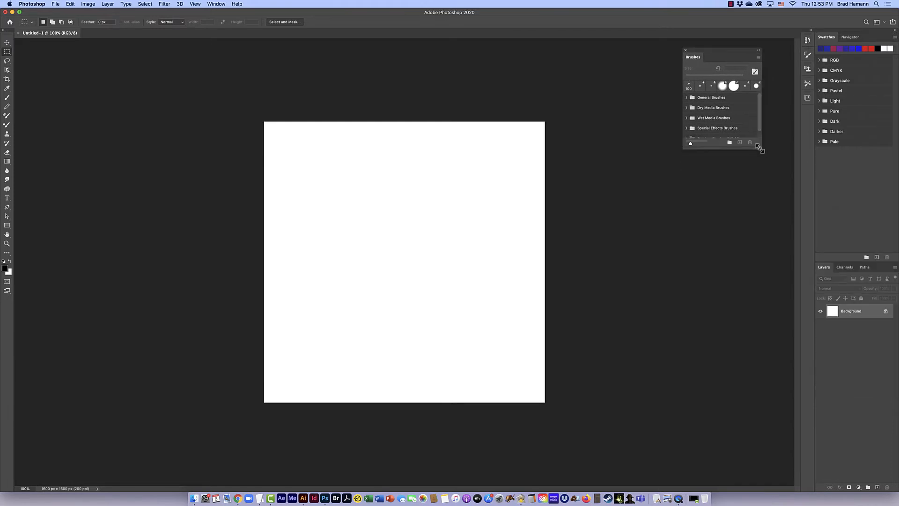
pyautogui.moveTo(758, 148); pyautogui.dragTo(768, 385)
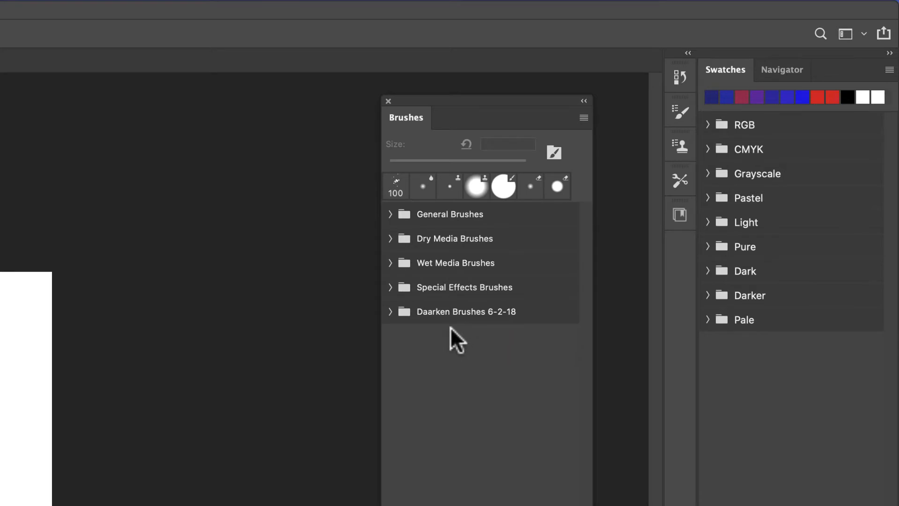
pyautogui.click(390, 214)
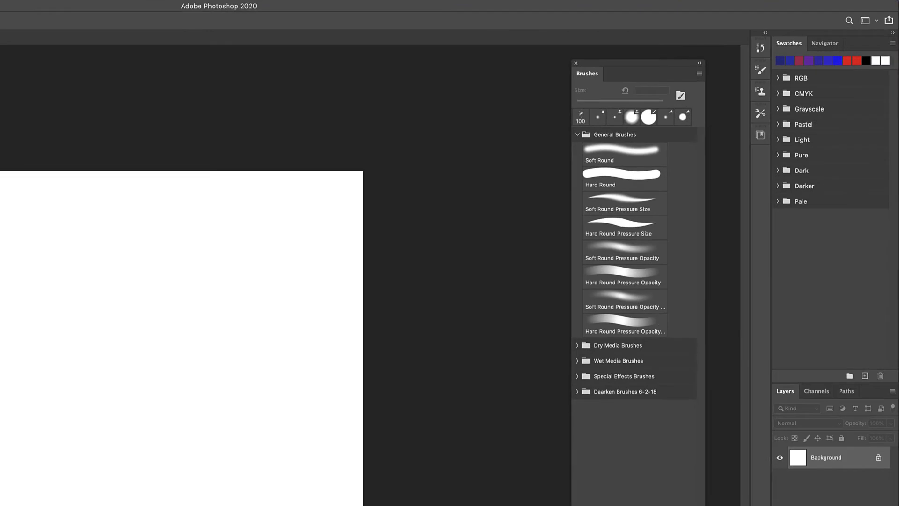
pyautogui.moveTo(705, 504); pyautogui.dragTo(734, 504)
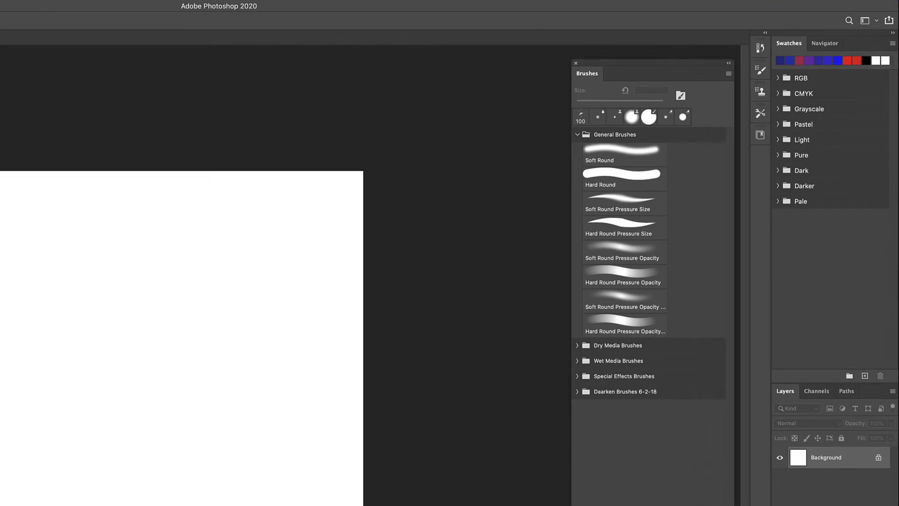
# Step: Open Brush Settings as a floating panel and place it directly beside the Brushes panel
pyautogui.click(759, 71)
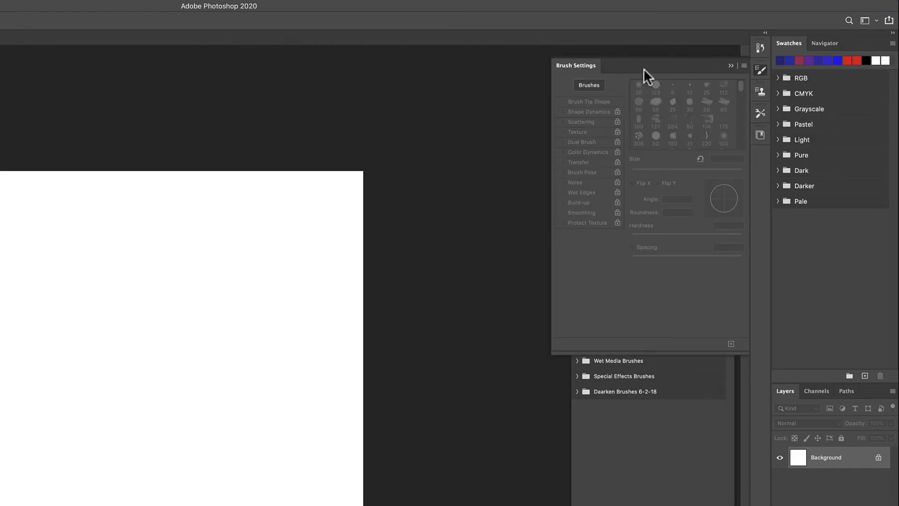
pyautogui.moveTo(643, 68); pyautogui.dragTo(448, 74)
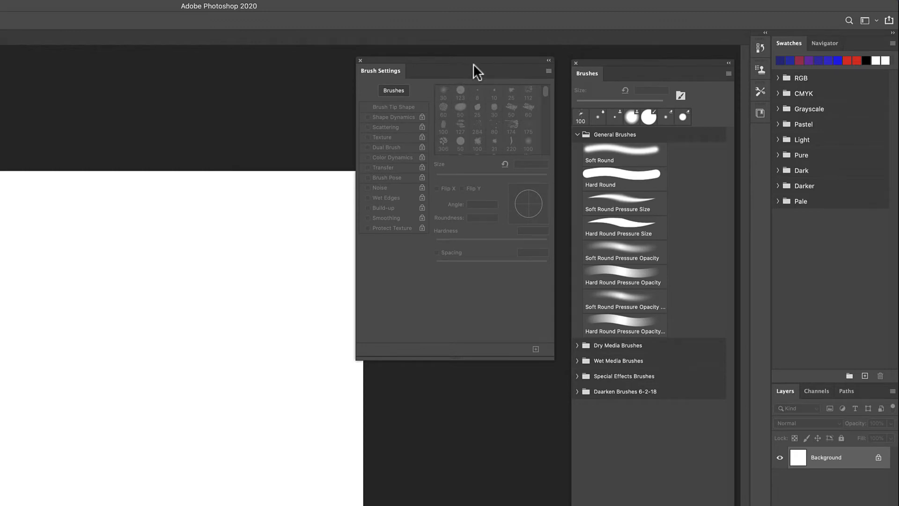
pyautogui.moveTo(473, 64); pyautogui.dragTo(484, 62)
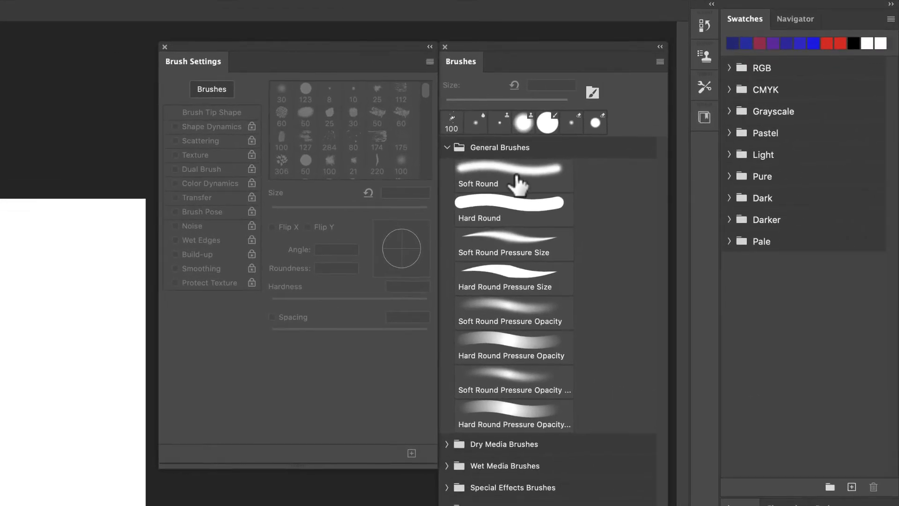
# Step: Compare the settings of each General Brushes preset, from Soft Round through Hard Round Pressure Opacity and Flow
pyautogui.click(516, 184)
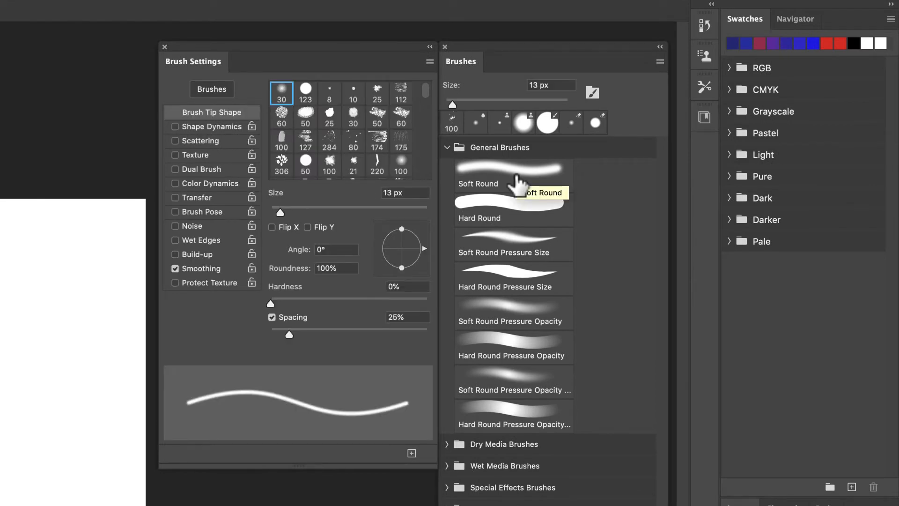
pyautogui.click(509, 201)
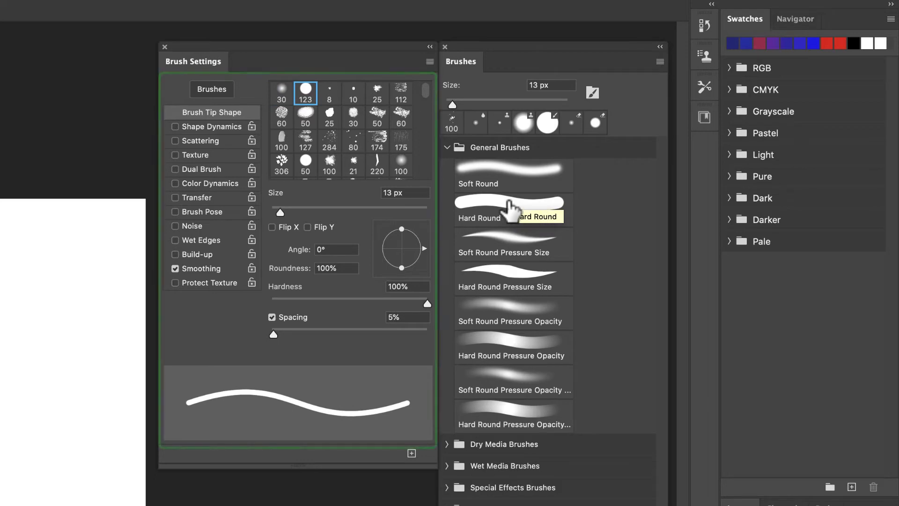
pyautogui.click(508, 239)
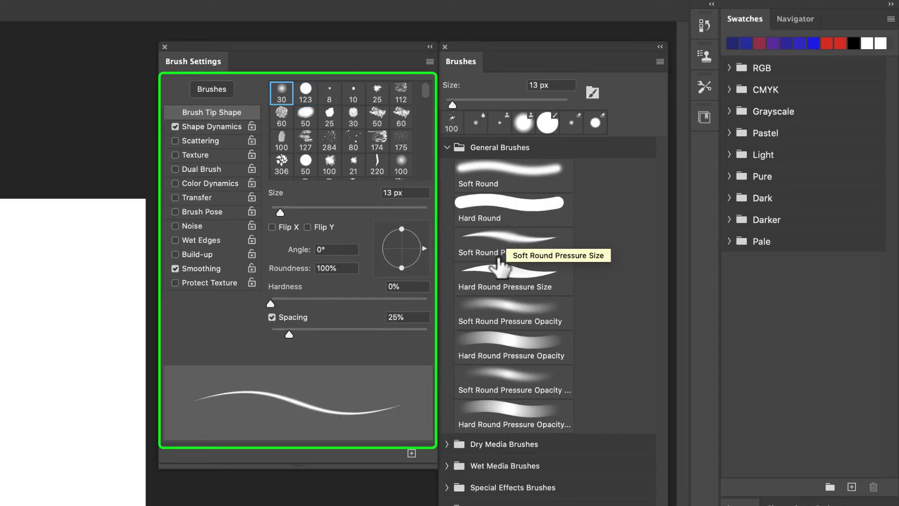
pyautogui.click(505, 274)
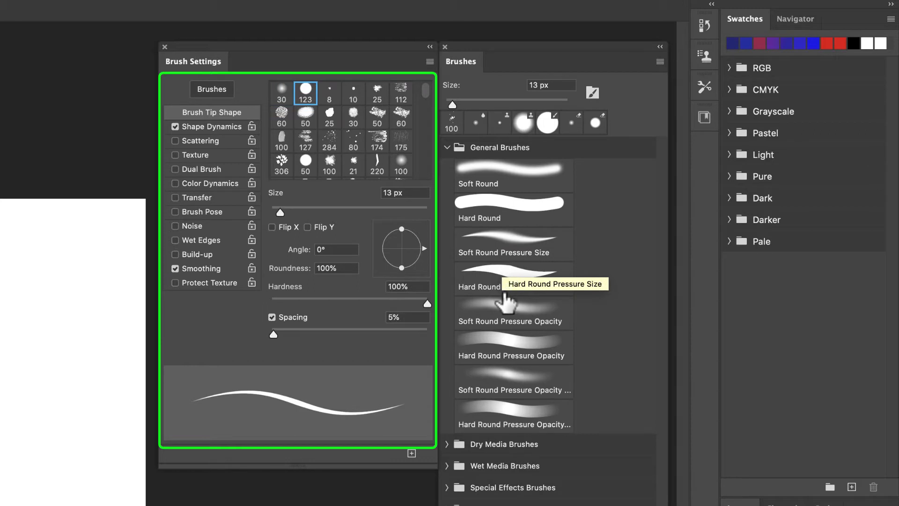
pyautogui.click(507, 310)
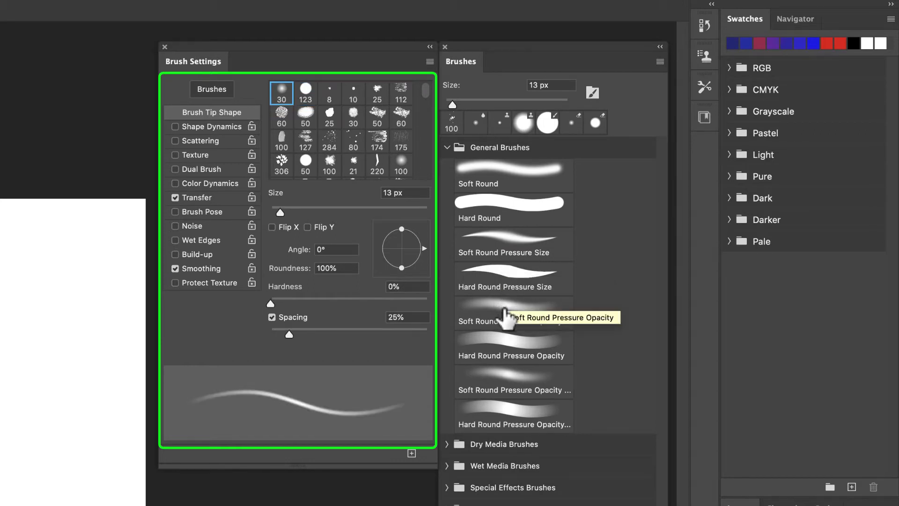
pyautogui.click(505, 349)
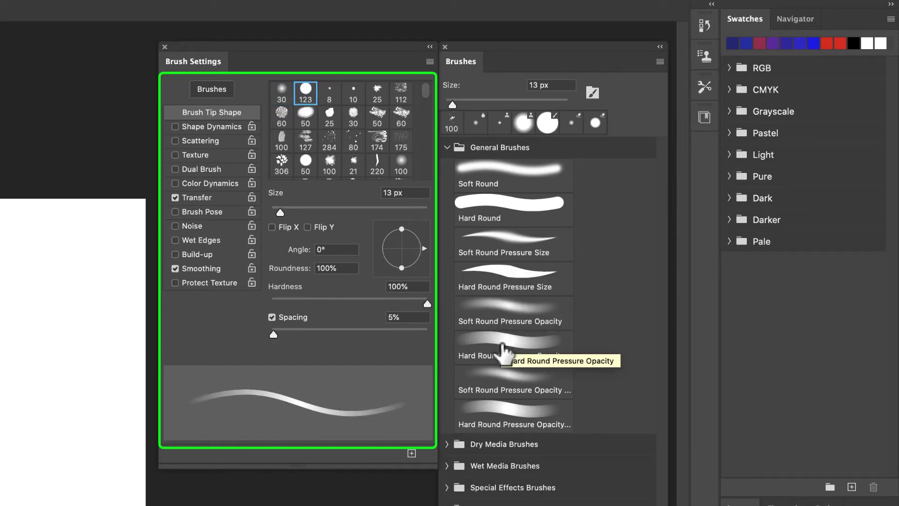
pyautogui.click(511, 377)
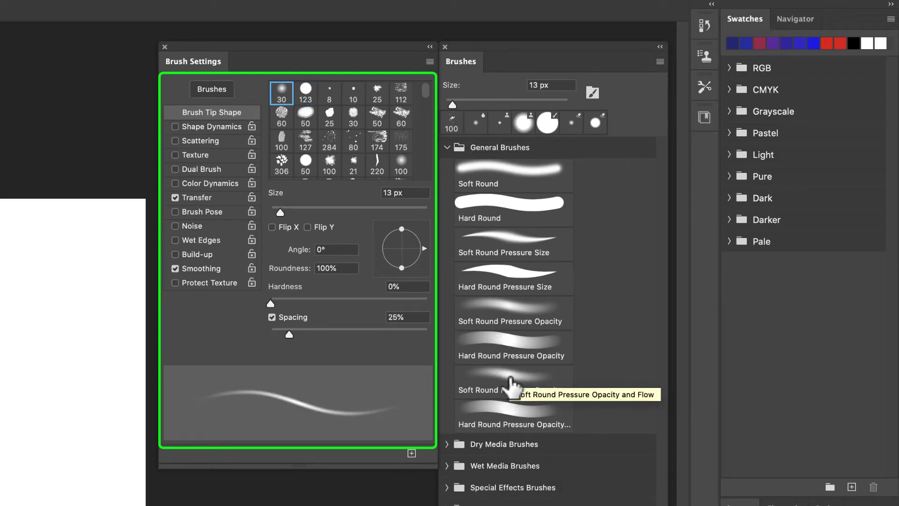
pyautogui.click(518, 415)
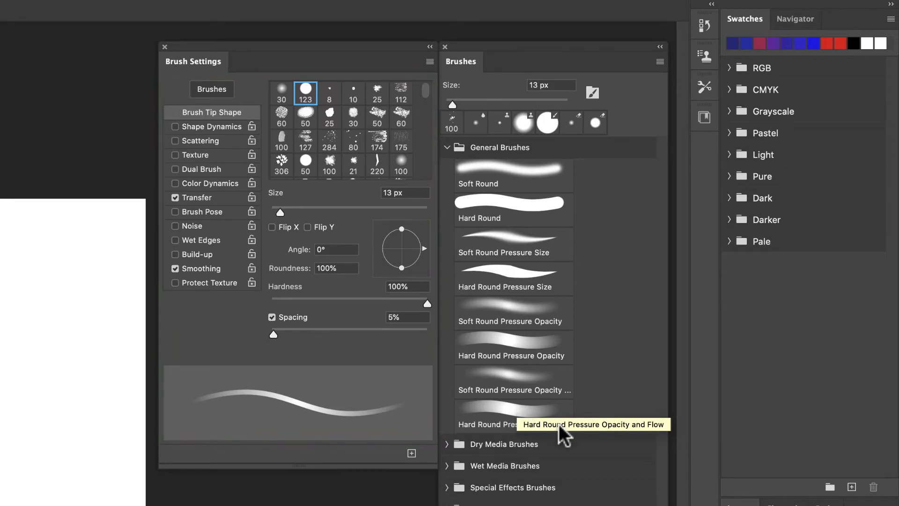
# Step: Switch from the brush to the Move tool
pyautogui.press(',')
pyautogui.press('v')
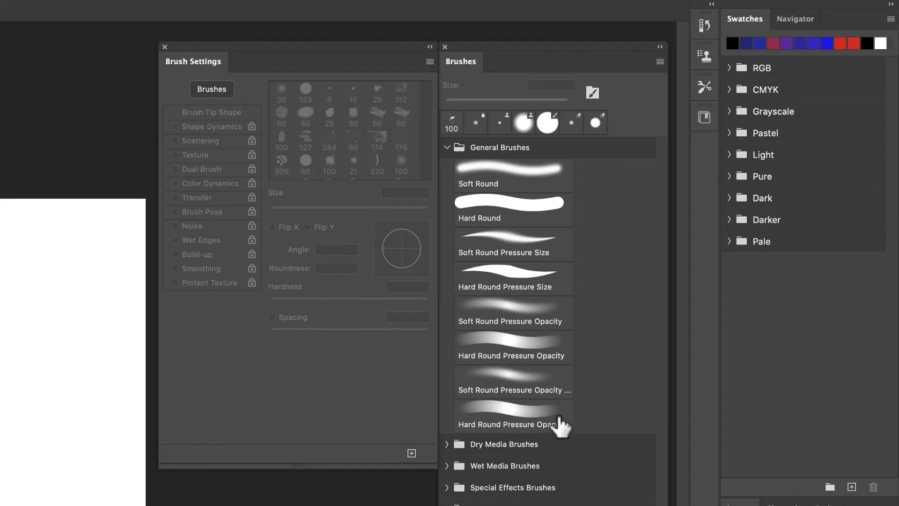
# Step: Select the Soft Round brush preset and move the Brushes and Brush Settings panels away from the canvas
pyautogui.click(537, 178)
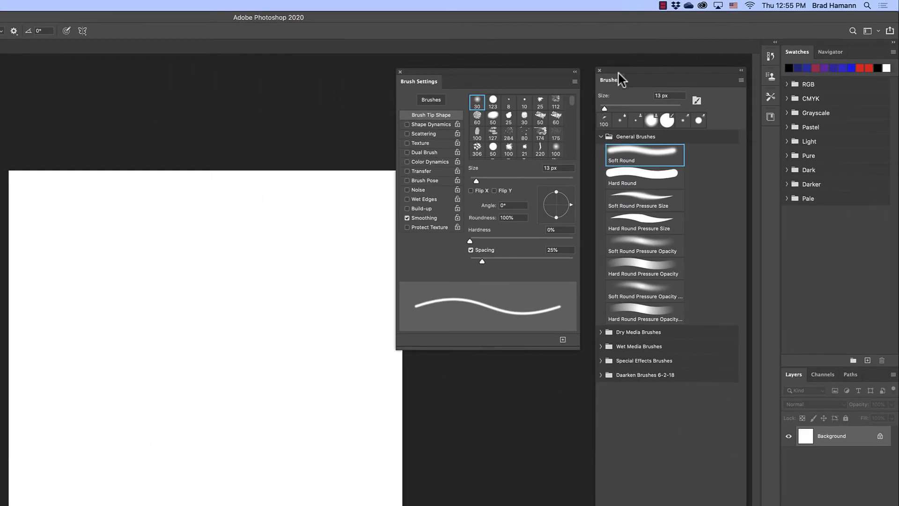
pyautogui.moveTo(619, 80)
pyautogui.mouseDown()
pyautogui.moveTo(645, 123)
pyautogui.moveTo(714, 167)
pyautogui.mouseUp()
pyautogui.moveTo(514, 73); pyautogui.dragTo(582, 71)
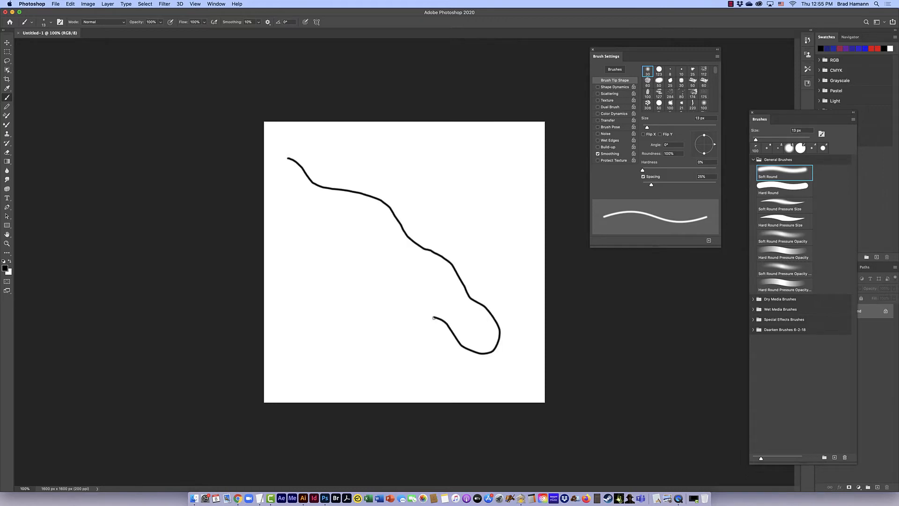
# Step: Paint several freehand wavy and looping black strokes across the canvas with the 13 px Soft Round brush
pyautogui.moveTo(434, 318)
pyautogui.mouseDown()
pyautogui.moveTo(358, 273)
pyautogui.moveTo(305, 212)
pyautogui.moveTo(366, 246)
pyautogui.moveTo(376, 186)
pyautogui.moveTo(423, 197)
pyautogui.moveTo(444, 228)
pyautogui.moveTo(487, 228)
pyautogui.moveTo(481, 190)
pyautogui.moveTo(463, 213)
pyautogui.mouseUp()
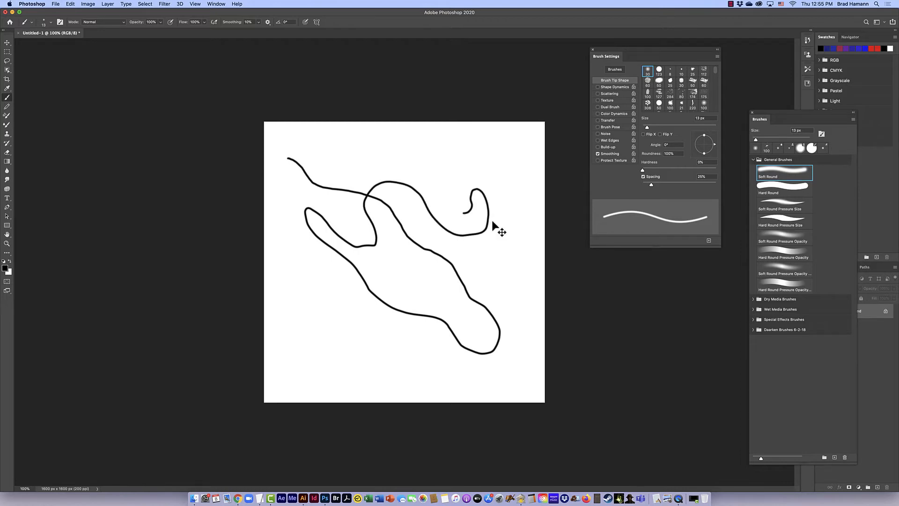
pyautogui.press('super+equal')
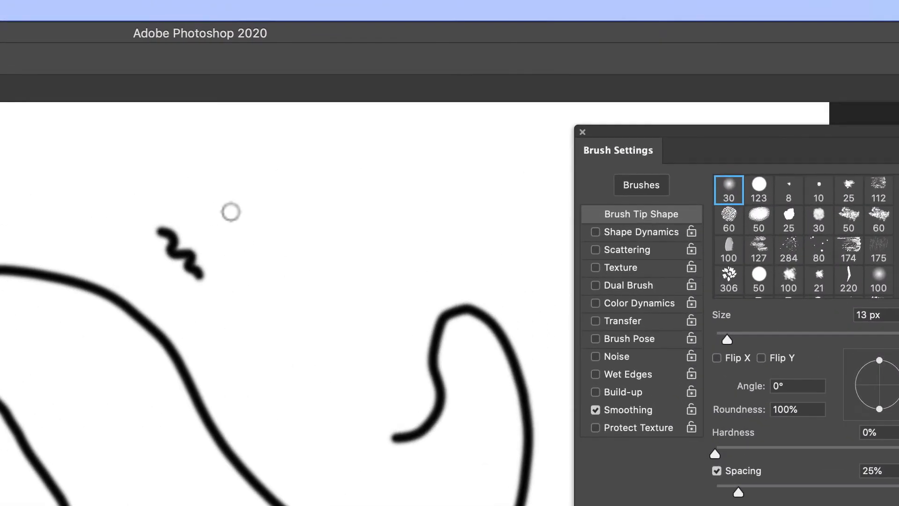
pyautogui.moveTo(228, 209)
pyautogui.mouseDown()
pyautogui.moveTo(247, 207)
pyautogui.moveTo(260, 221)
pyautogui.moveTo(254, 245)
pyautogui.moveTo(292, 266)
pyautogui.moveTo(302, 292)
pyautogui.moveTo(291, 321)
pyautogui.moveTo(310, 340)
pyautogui.moveTo(305, 369)
pyautogui.moveTo(348, 375)
pyautogui.moveTo(323, 303)
pyautogui.moveTo(364, 278)
pyautogui.moveTo(354, 309)
pyautogui.moveTo(216, 328)
pyautogui.moveTo(256, 447)
pyautogui.moveTo(311, 491)
pyautogui.mouseUp()
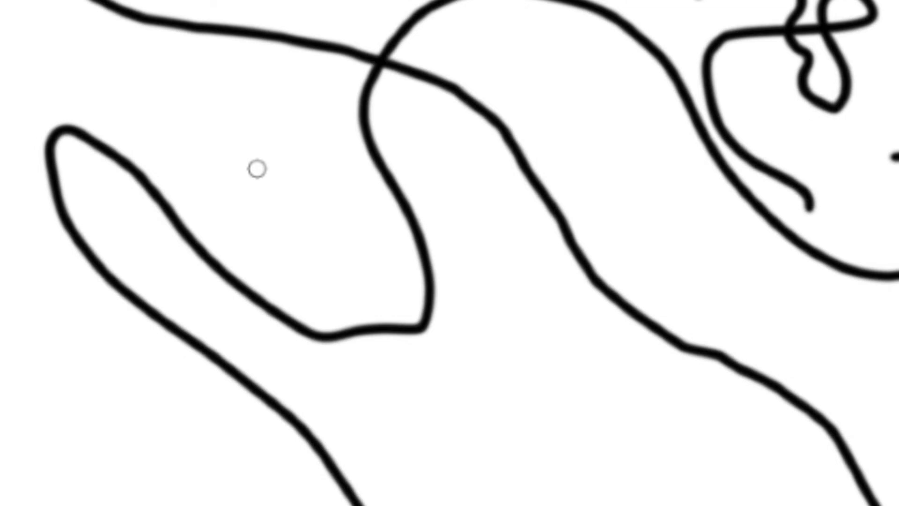
pyautogui.moveTo(1, 240); pyautogui.dragTo(17, 249)
pyautogui.moveTo(294, 194)
pyautogui.mouseDown()
pyautogui.moveTo(300, 223)
pyautogui.moveTo(373, 250)
pyautogui.moveTo(388, 297)
pyautogui.moveTo(443, 316)
pyautogui.moveTo(507, 403)
pyautogui.moveTo(582, 436)
pyautogui.moveTo(608, 475)
pyautogui.moveTo(662, 485)
pyautogui.mouseUp()
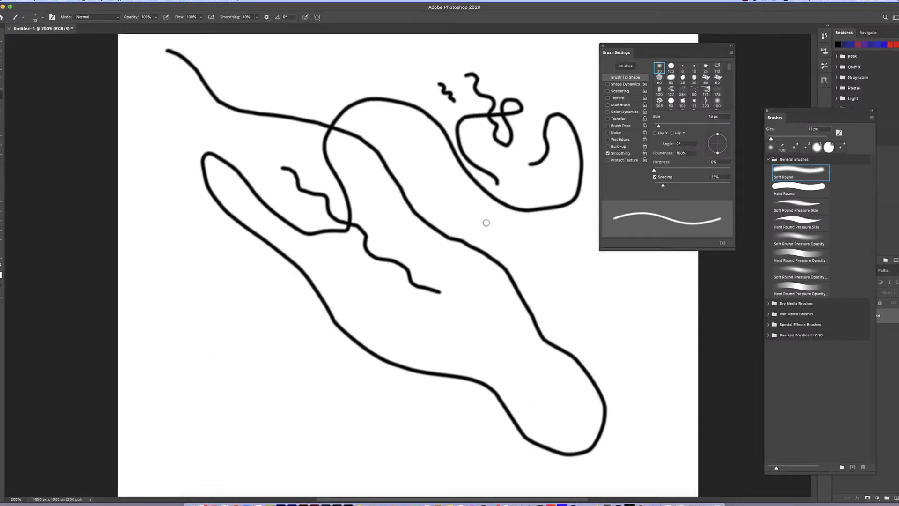
# Step: Select the entire canvas and fill it with the Background Color to clear the freehand strokes
pyautogui.press('super+a')
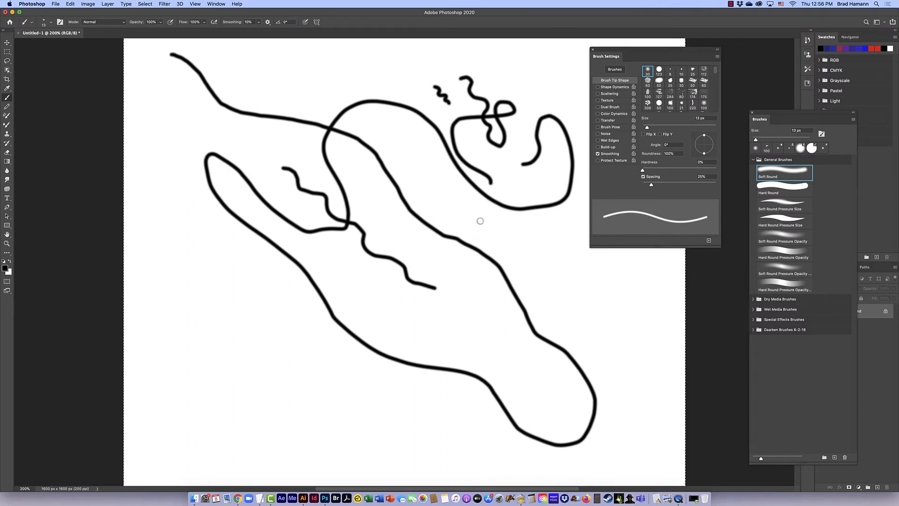
pyautogui.hotkey('shift', 'BackSpace')
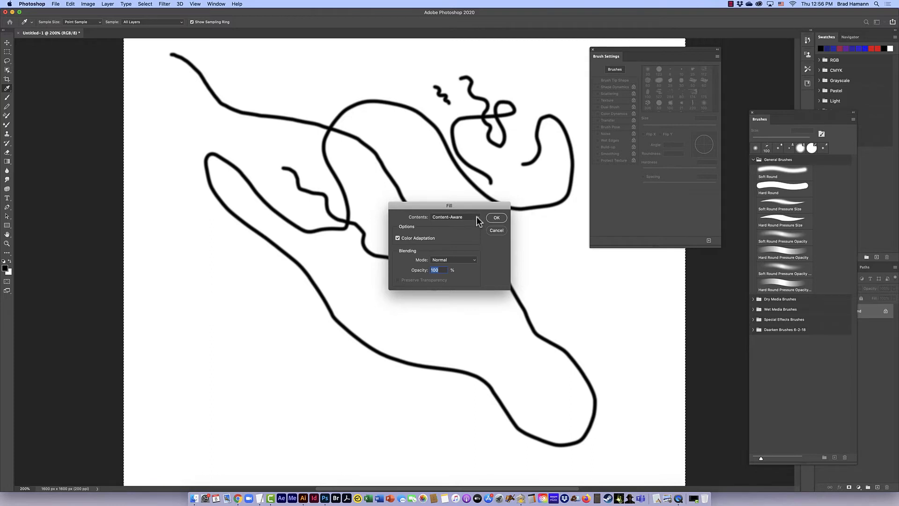
pyautogui.click(477, 221)
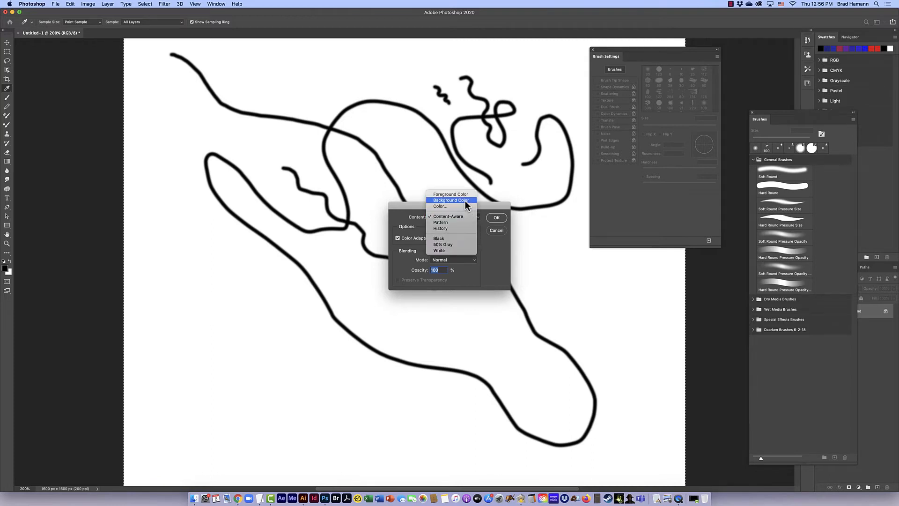
pyautogui.click(466, 200)
pyautogui.click(497, 217)
# Step: Paint two parallel vertical strokes down the canvas's left side with the 13 px Soft Round brush
pyautogui.press('b')
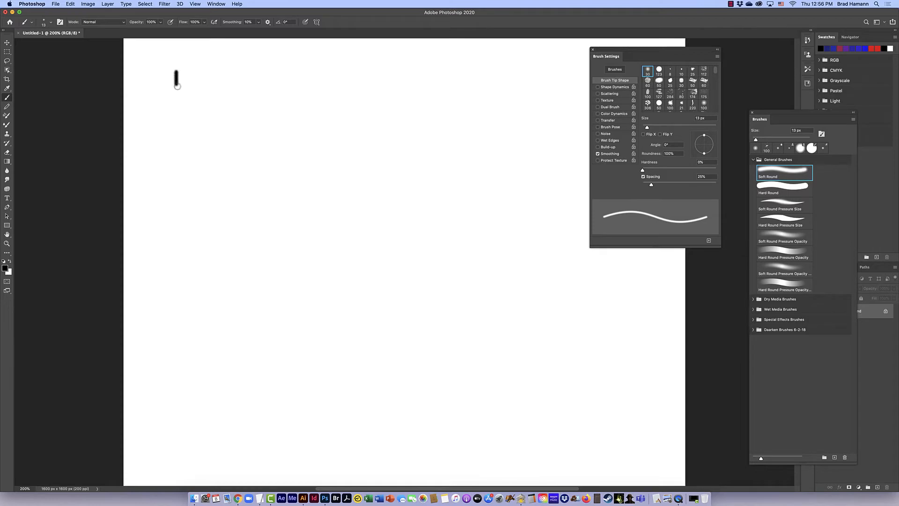
pyautogui.moveTo(177, 85)
pyautogui.mouseDown()
pyautogui.moveTo(211, 307)
pyautogui.moveTo(213, 451)
pyautogui.mouseUp()
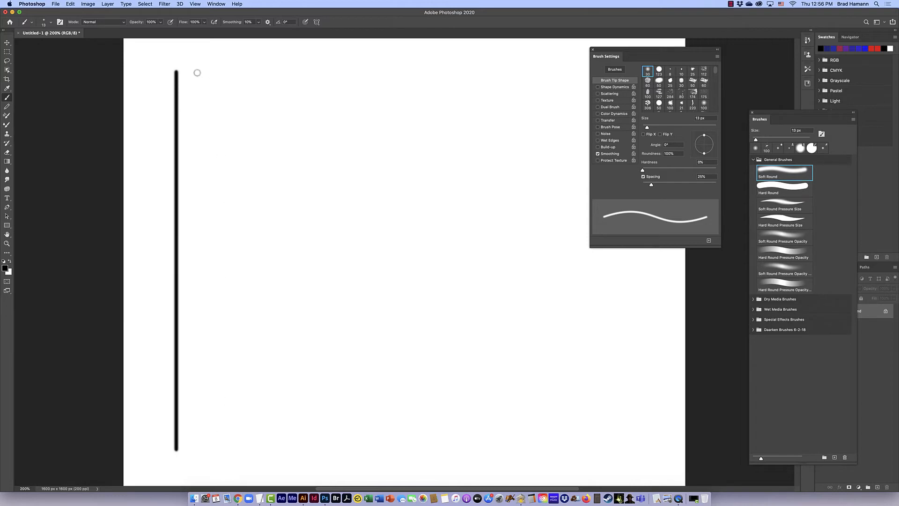
pyautogui.moveTo(196, 72)
pyautogui.mouseDown()
pyautogui.moveTo(240, 454)
pyautogui.moveTo(229, 70)
pyautogui.moveTo(244, 451)
pyautogui.moveTo(241, 271)
pyautogui.moveTo(224, 80)
pyautogui.mouseUp()
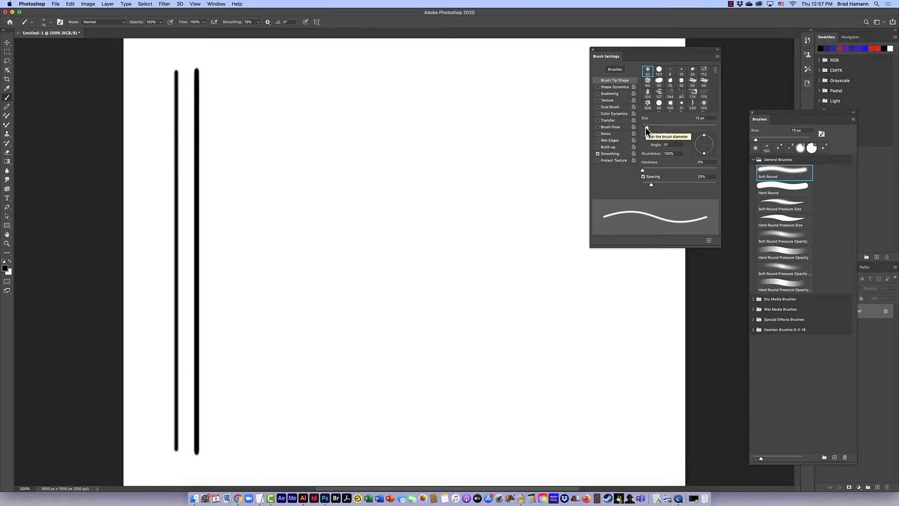
# Step: Set the brush size to 40 px and paint two vertical strokes and a wavy diagonal stroke beside the thin lines
pyautogui.moveTo(646, 127); pyautogui.dragTo(649, 127)
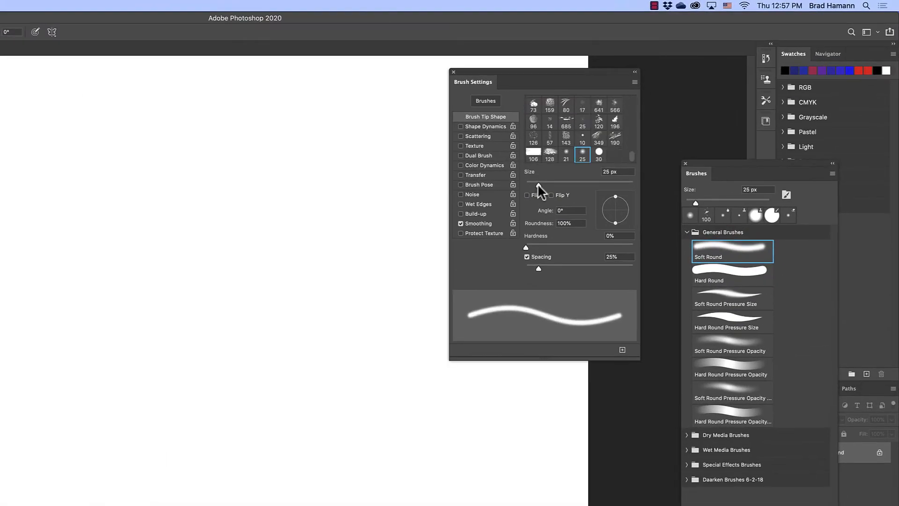
pyautogui.moveTo(538, 190); pyautogui.dragTo(547, 185)
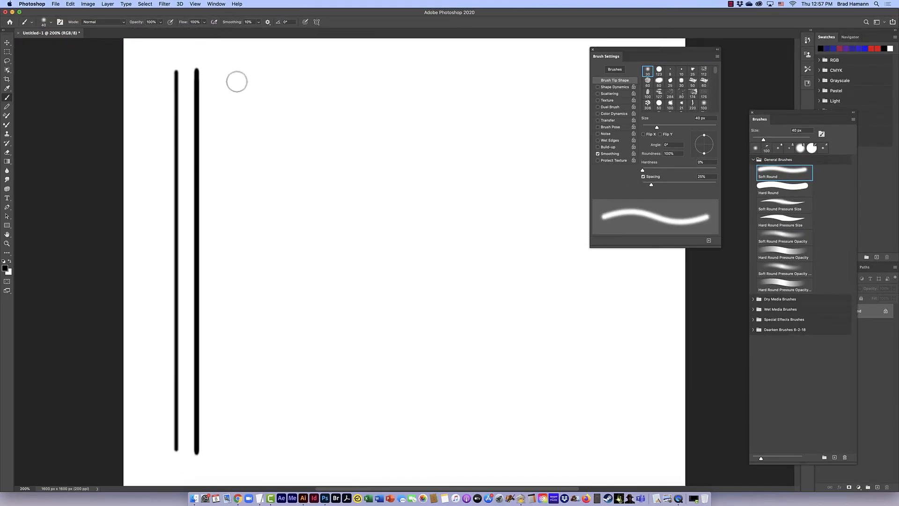
pyautogui.moveTo(232, 76)
pyautogui.mouseDown()
pyautogui.moveTo(247, 283)
pyautogui.moveTo(286, 452)
pyautogui.mouseUp()
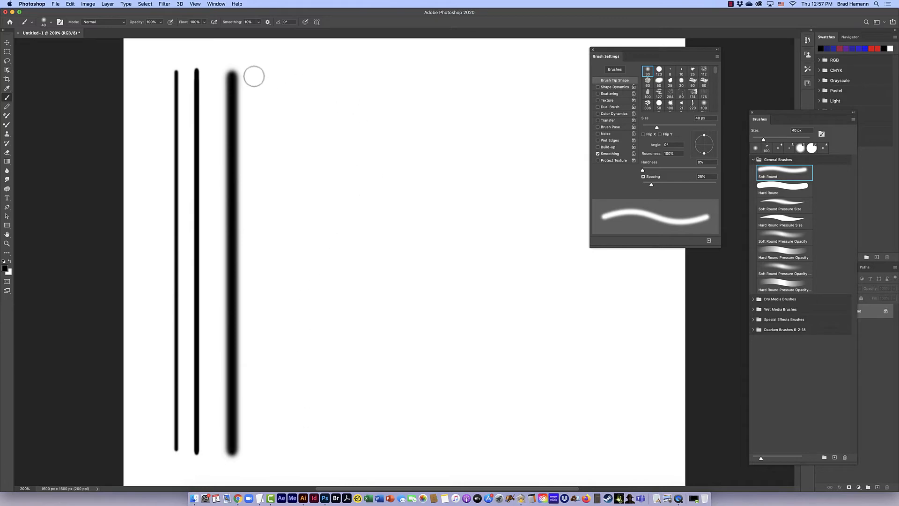
pyautogui.moveTo(259, 76); pyautogui.dragTo(293, 443)
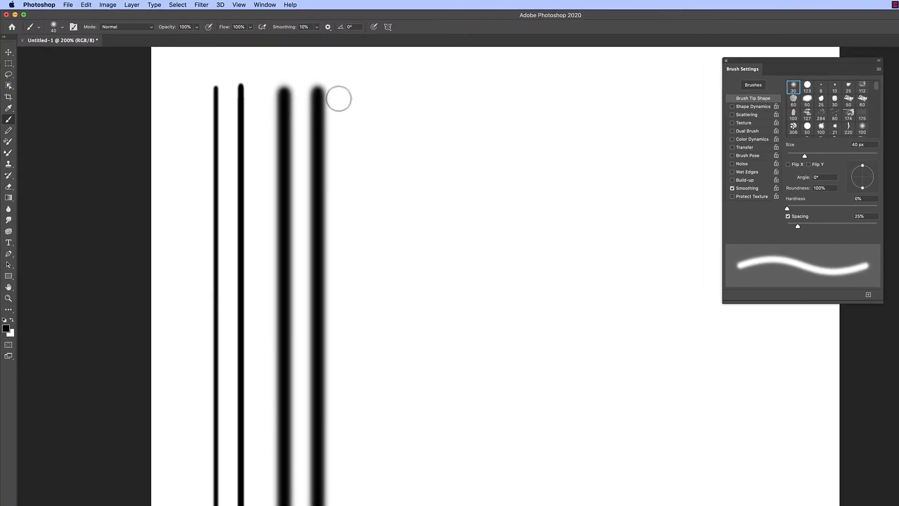
pyautogui.moveTo(339, 98)
pyautogui.mouseDown()
pyautogui.moveTo(366, 159)
pyautogui.moveTo(389, 253)
pyautogui.moveTo(416, 288)
pyautogui.moveTo(492, 449)
pyautogui.mouseUp()
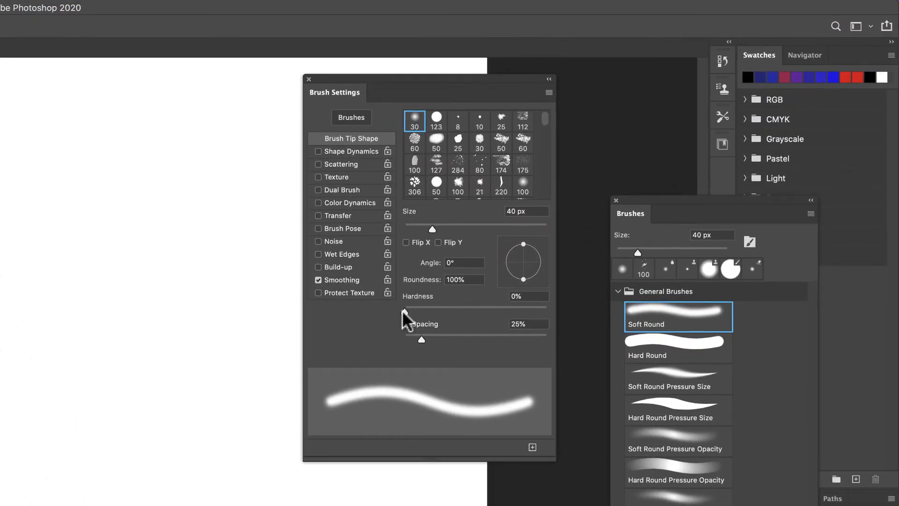
# Step: Paint one wavy diagonal stroke at 50% hardness and another at 100% hardness beside the soft diagonal stroke
pyautogui.moveTo(403, 310); pyautogui.dragTo(476, 316)
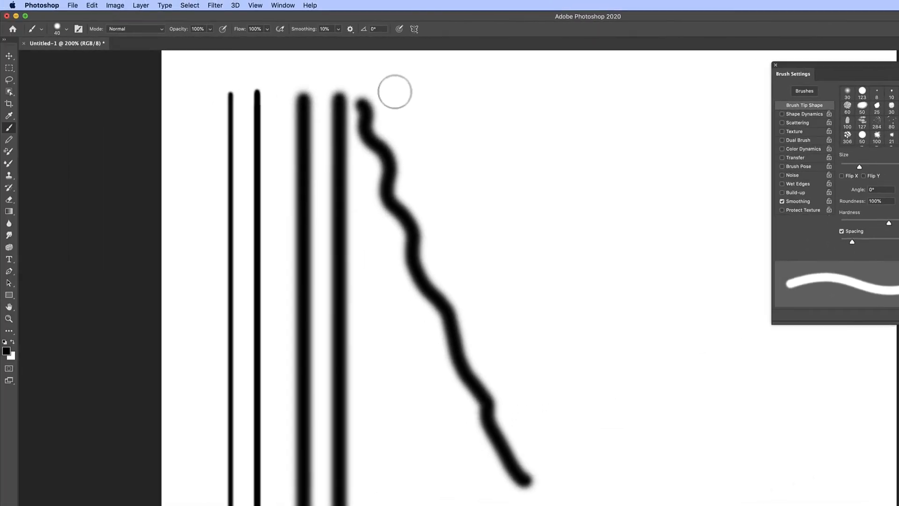
pyautogui.click(400, 92)
pyautogui.moveTo(399, 92)
pyautogui.mouseDown()
pyautogui.moveTo(434, 155)
pyautogui.moveTo(460, 262)
pyautogui.moveTo(492, 301)
pyautogui.moveTo(522, 396)
pyautogui.moveTo(587, 489)
pyautogui.mouseUp()
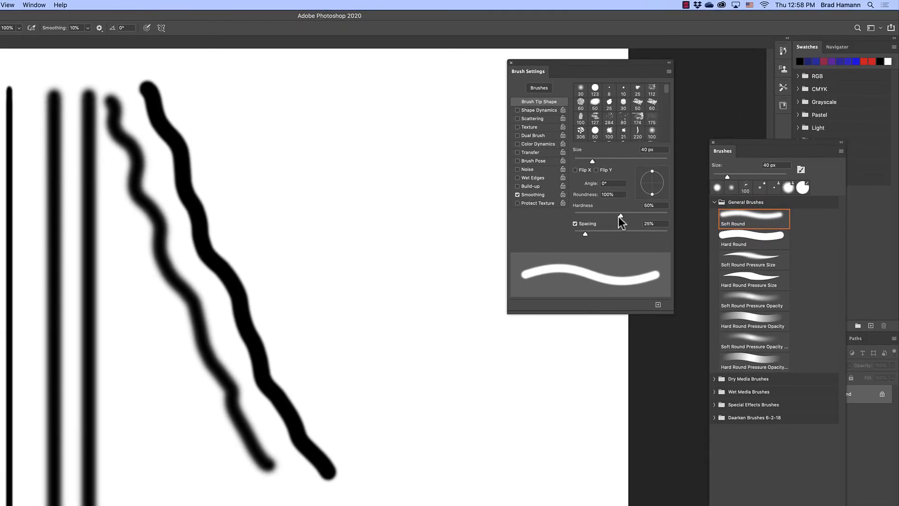
pyautogui.moveTo(621, 214); pyautogui.dragTo(680, 221)
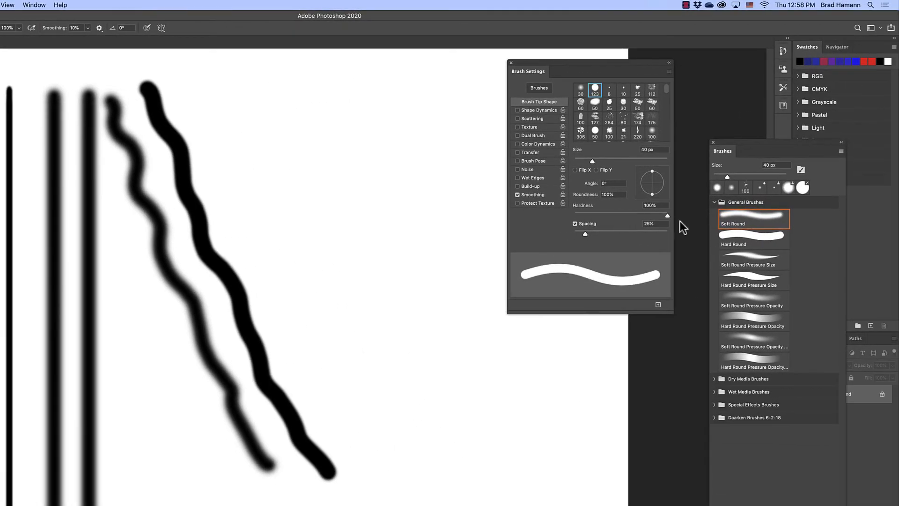
pyautogui.moveTo(197, 87)
pyautogui.mouseDown()
pyautogui.moveTo(210, 124)
pyautogui.moveTo(316, 309)
pyautogui.moveTo(328, 370)
pyautogui.moveTo(377, 460)
pyautogui.mouseUp()
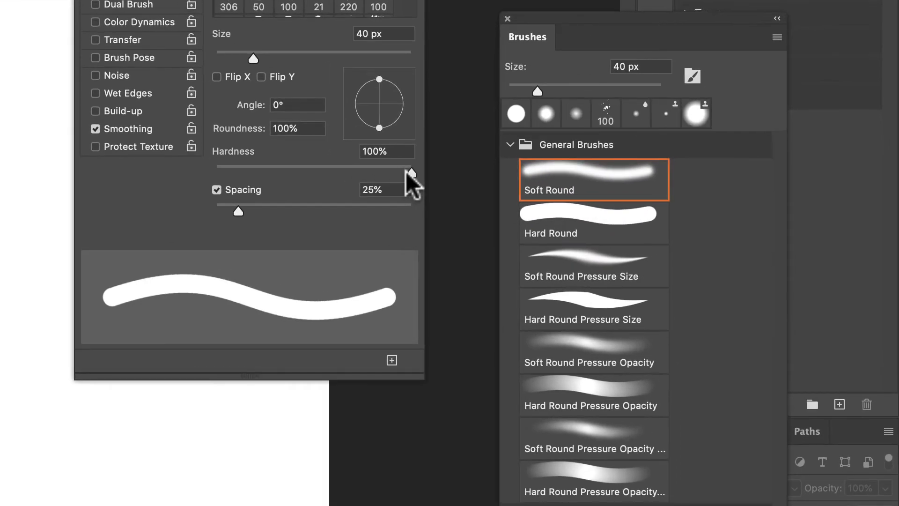
# Step: Set the brush to 0% hardness and 79 px, and paint a wavy diagonal stroke beside the hard one
pyautogui.moveTo(406, 173); pyautogui.dragTo(206, 182)
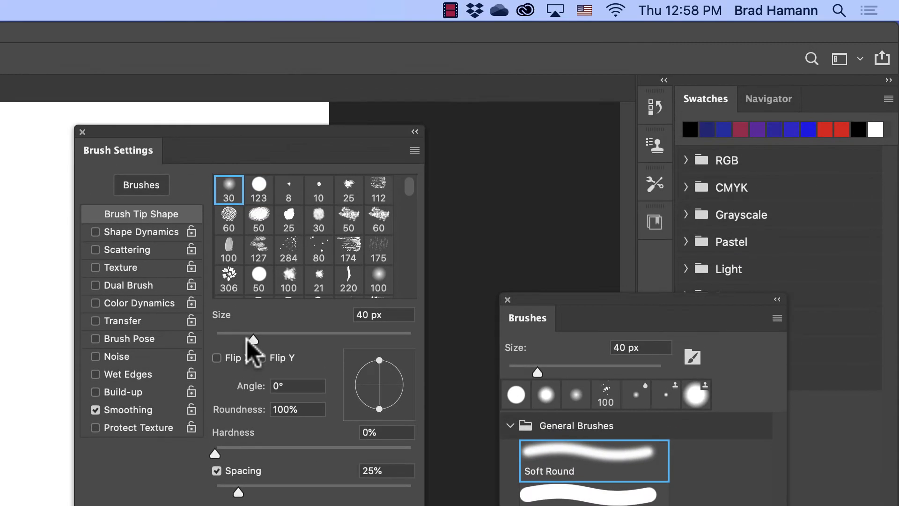
pyautogui.moveTo(248, 344)
pyautogui.mouseDown()
pyautogui.moveTo(301, 350)
pyautogui.moveTo(292, 347)
pyautogui.mouseUp()
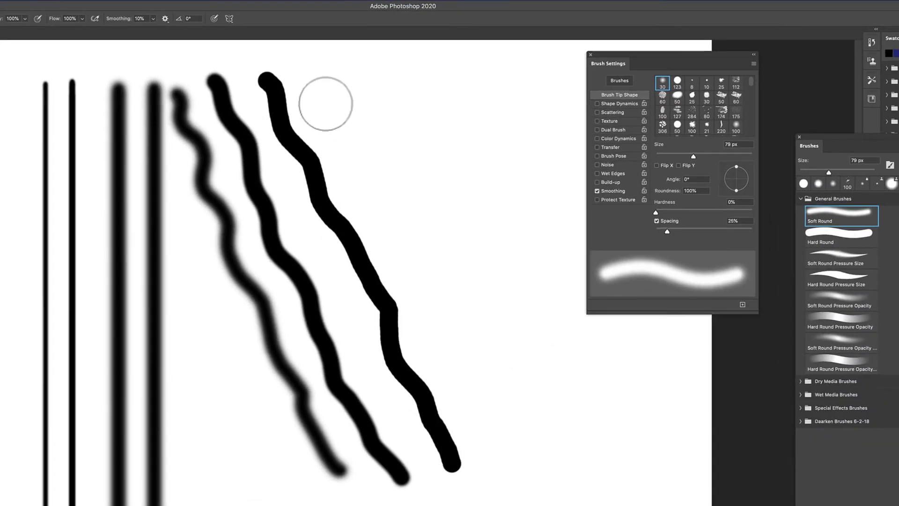
pyautogui.moveTo(322, 96)
pyautogui.mouseDown()
pyautogui.moveTo(393, 163)
pyautogui.moveTo(384, 190)
pyautogui.moveTo(424, 222)
pyautogui.moveTo(509, 437)
pyautogui.mouseUp()
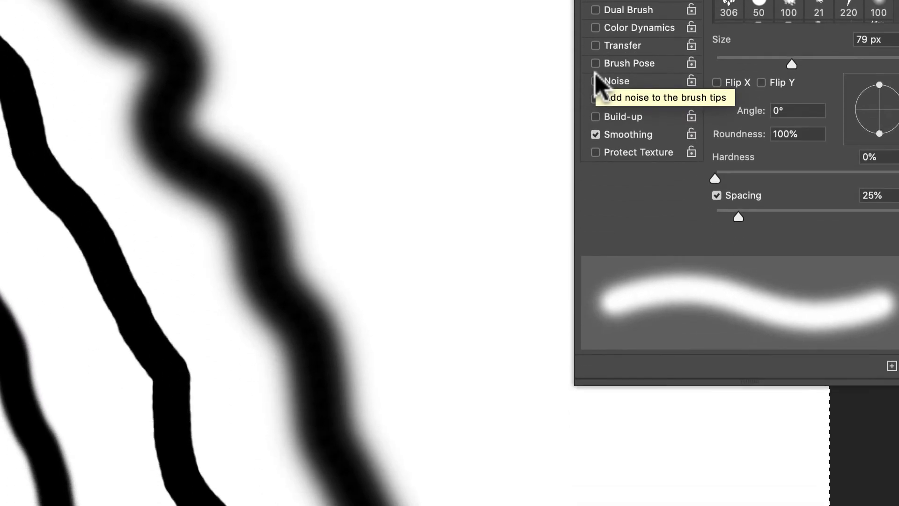
# Step: Clear all comparison strokes by filling the whole canvas with the Background Color at 100% opacity
pyautogui.hotkey('shift', 'BackSpace')
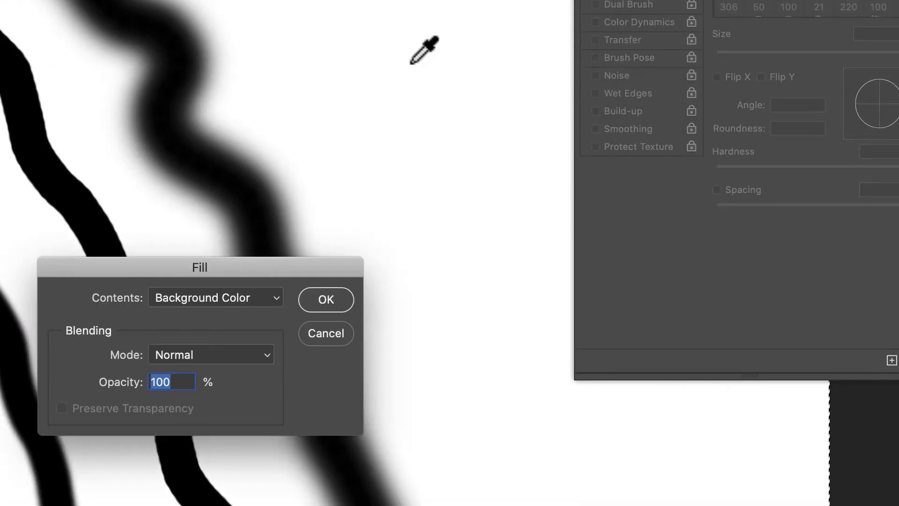
pyautogui.click(324, 299)
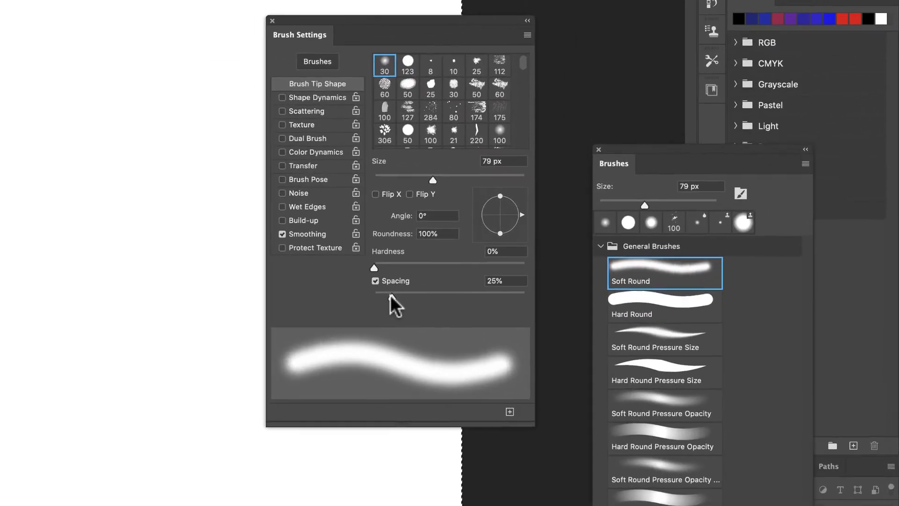
# Step: Set the brush to 1% spacing, 40 px and 50% hardness, and paint a horizontal stroke across the canvas's upper part
pyautogui.moveTo(390, 296); pyautogui.dragTo(365, 299)
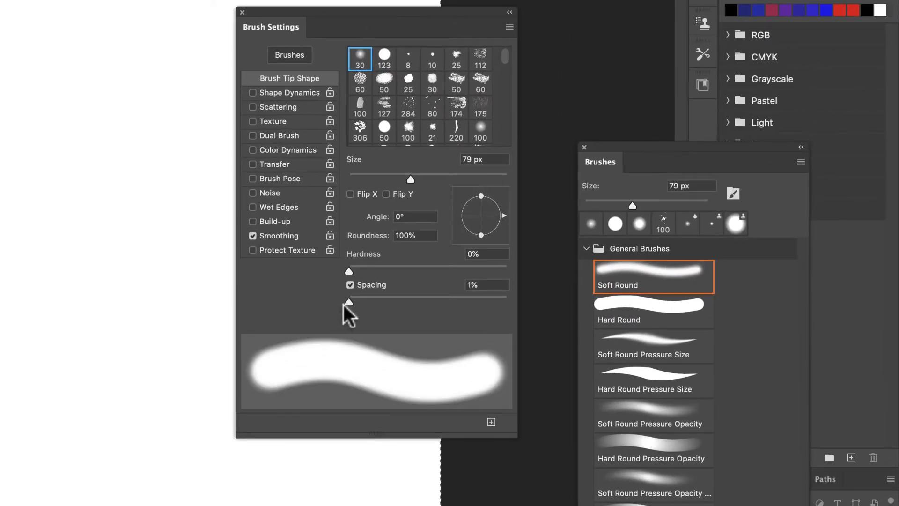
pyautogui.moveTo(407, 173); pyautogui.dragTo(380, 178)
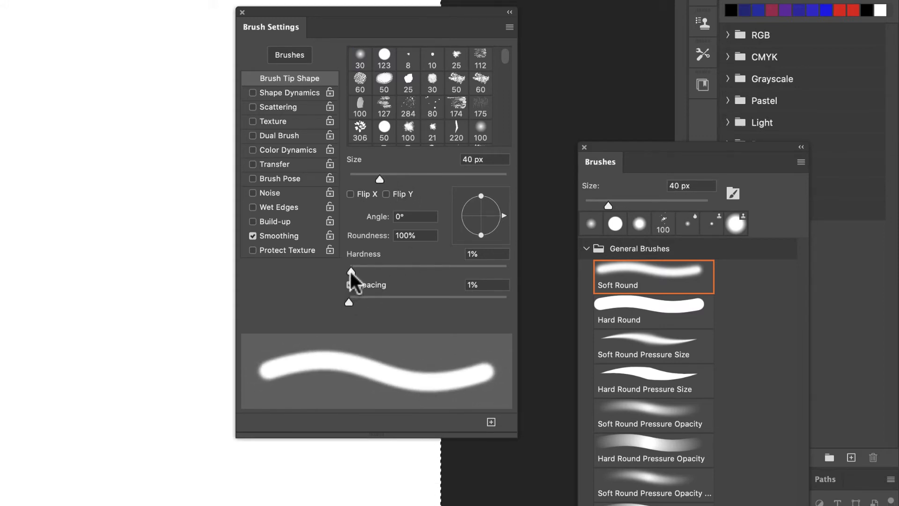
pyautogui.moveTo(351, 272); pyautogui.dragTo(399, 272)
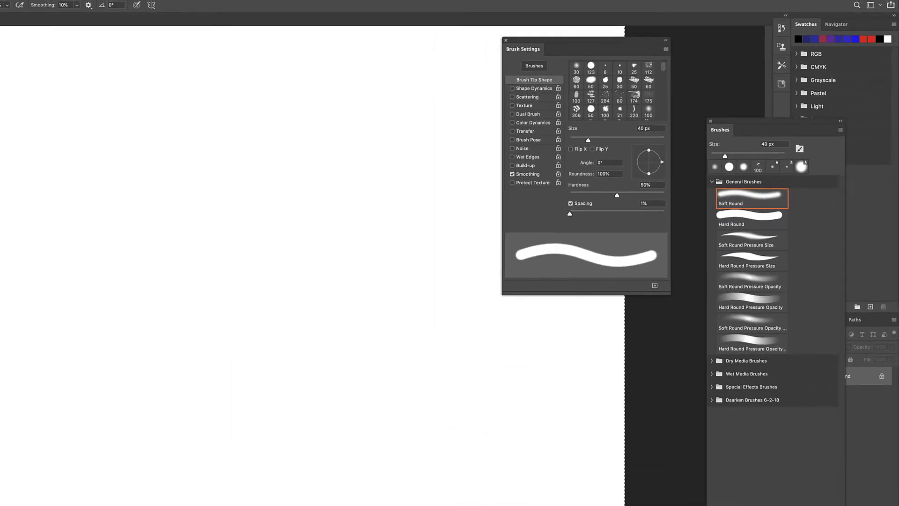
pyautogui.moveTo(157, 80); pyautogui.dragTo(579, 109)
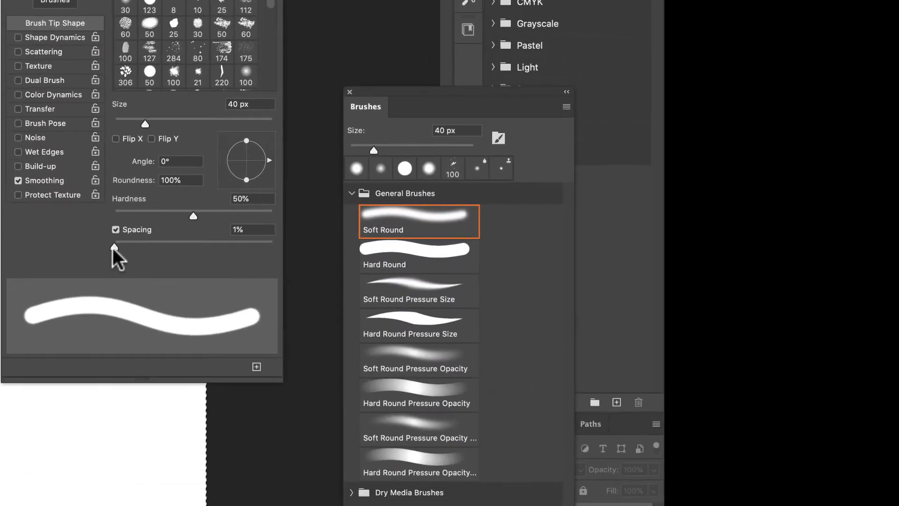
# Step: Set the brush spacing to 66% and paint two horizontal strokes below the smooth one
pyautogui.moveTo(114, 248); pyautogui.dragTo(185, 252)
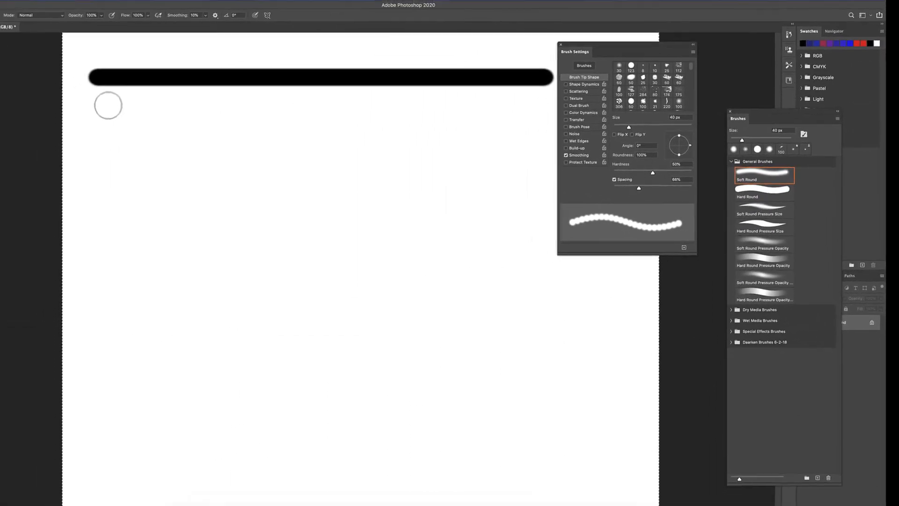
pyautogui.moveTo(160, 118); pyautogui.dragTo(574, 138)
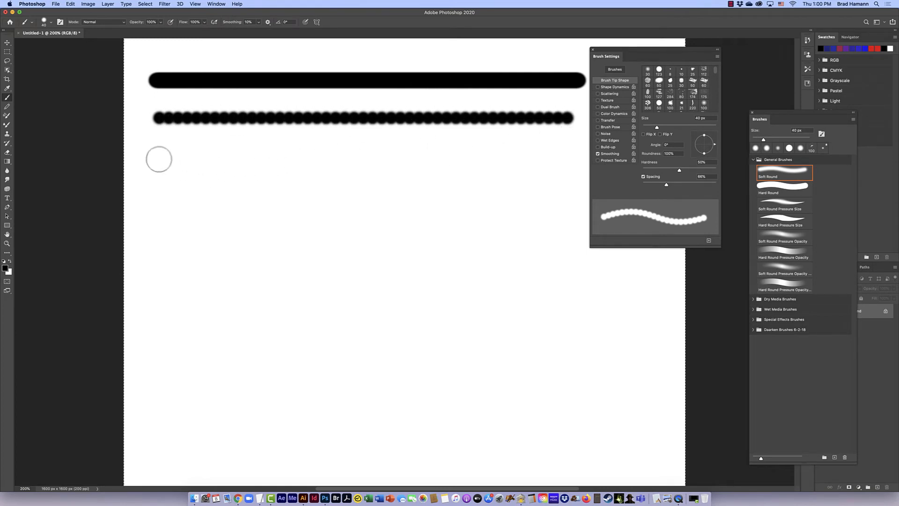
pyautogui.moveTo(159, 151)
pyautogui.mouseDown()
pyautogui.moveTo(456, 158)
pyautogui.moveTo(574, 171)
pyautogui.mouseUp()
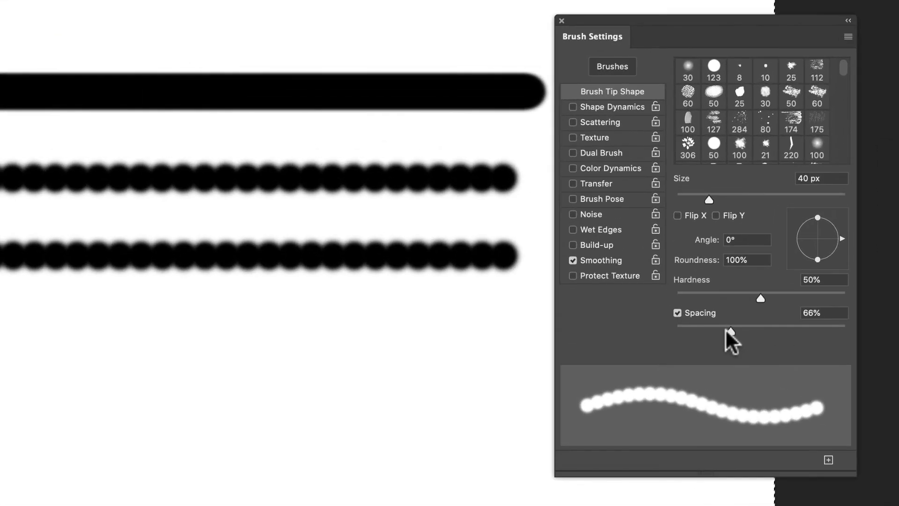
# Step: Set the brush spacing to 111% and paint a horizontal dotted stroke below the three existing strokes
pyautogui.moveTo(666, 185); pyautogui.dragTo(668, 185)
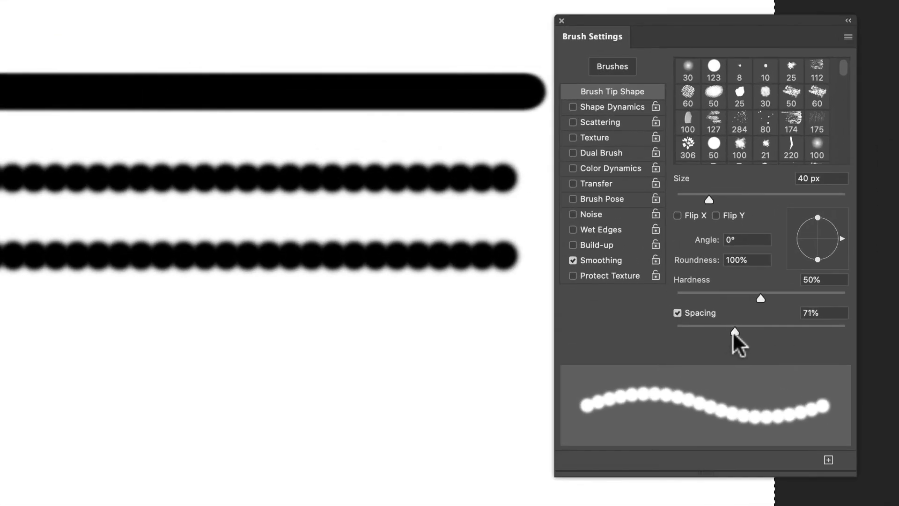
pyautogui.moveTo(732, 330); pyautogui.dragTo(765, 331)
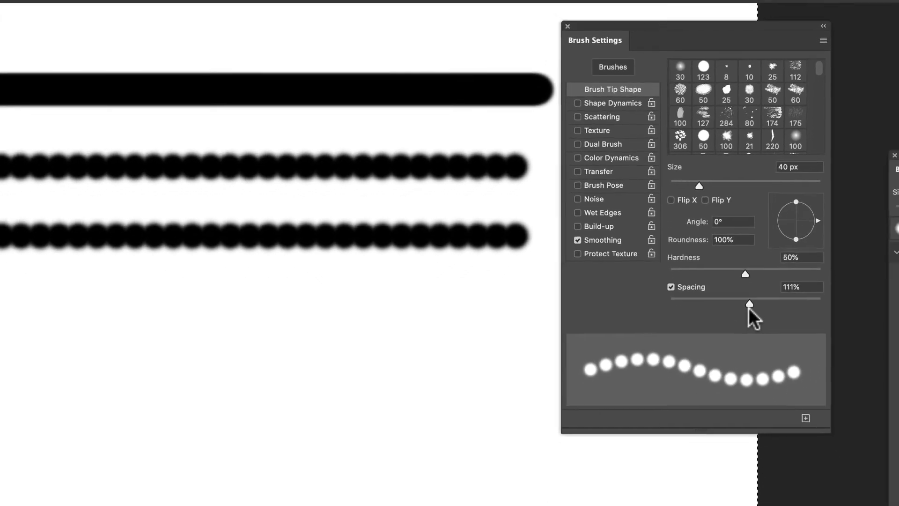
pyautogui.moveTo(139, 199)
pyautogui.mouseDown()
pyautogui.moveTo(260, 195)
pyautogui.moveTo(557, 220)
pyautogui.mouseUp()
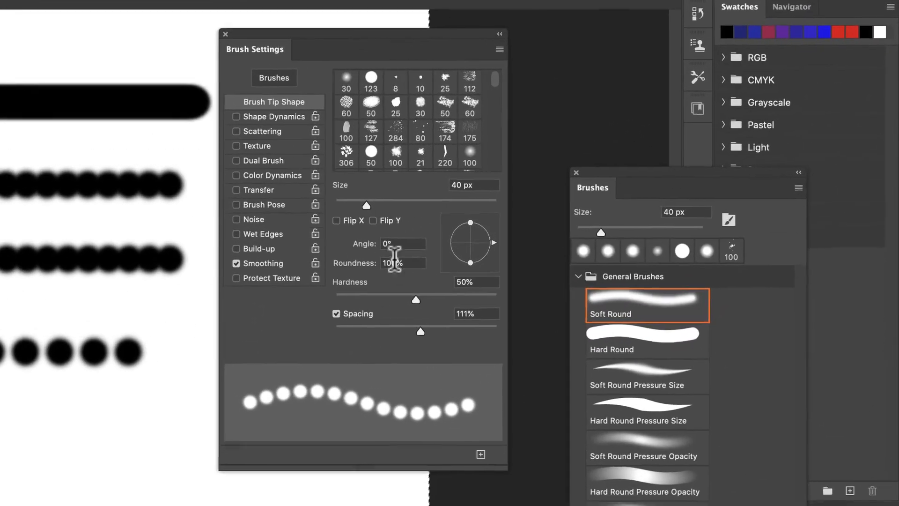
# Step: Set the brush to 100% hardness, 125% spacing and 31 px, and paint a horizontal row of hard dots below the soft ones
pyautogui.moveTo(417, 301); pyautogui.dragTo(502, 299)
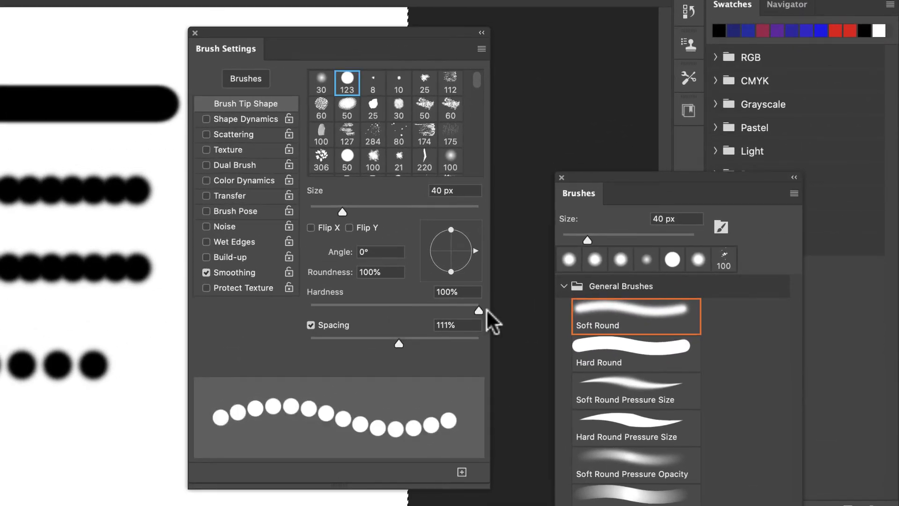
pyautogui.moveTo(395, 346); pyautogui.dragTo(403, 344)
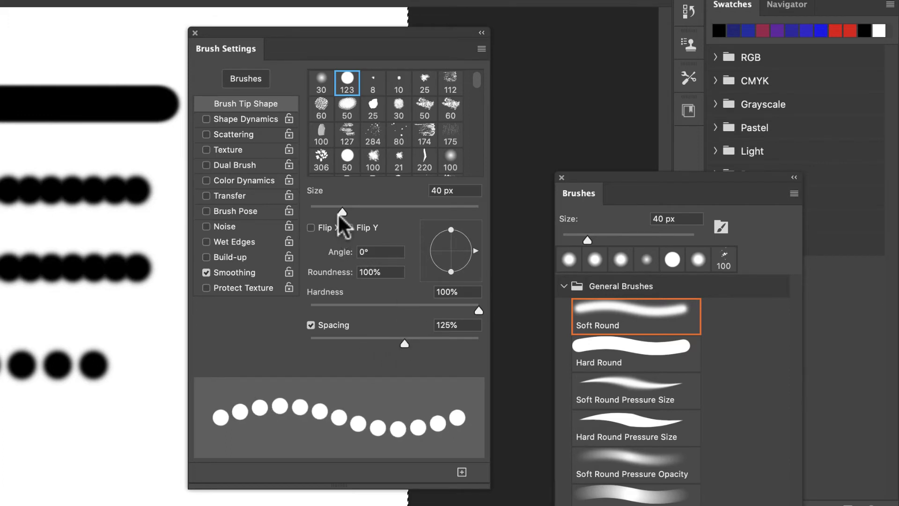
pyautogui.moveTo(340, 211); pyautogui.dragTo(335, 212)
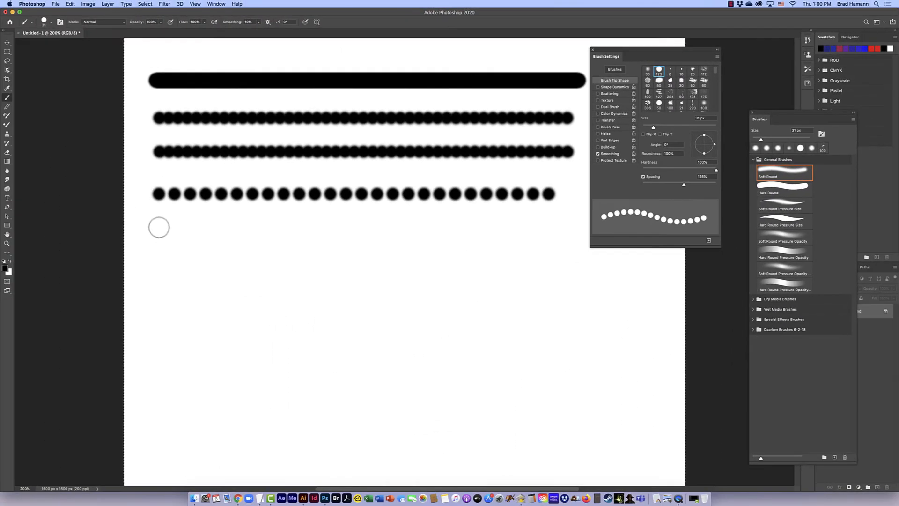
pyautogui.moveTo(157, 226); pyautogui.dragTo(537, 221)
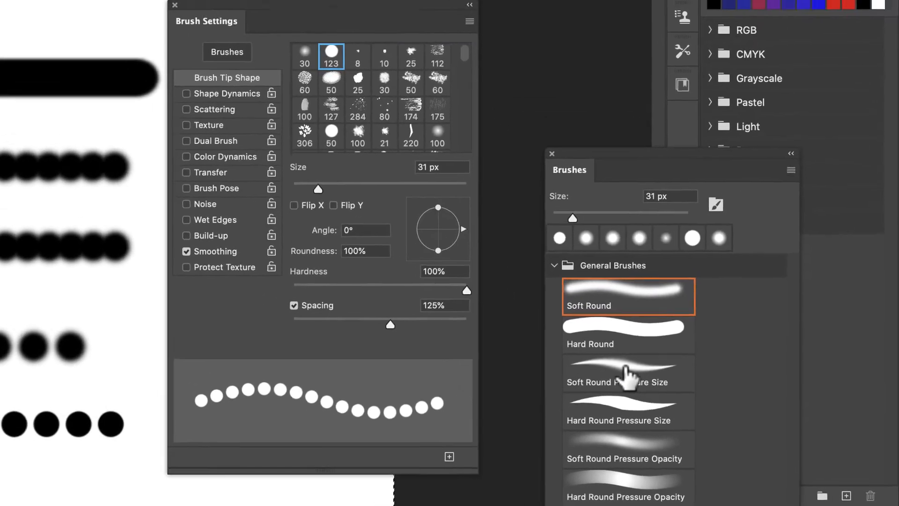
# Step: Compare the Soft Round and Soft Round Pressure Size presets, and select Soft Round Pressure Size as the brush
pyautogui.click(628, 374)
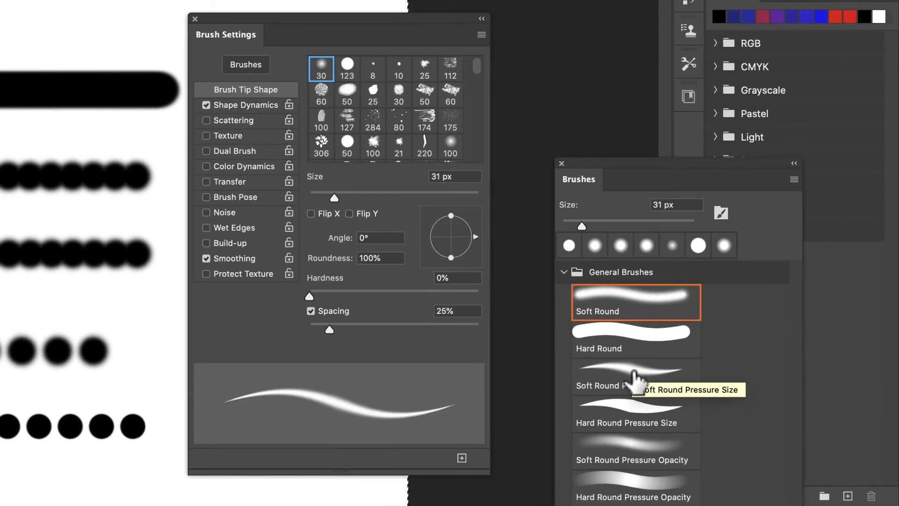
pyautogui.click(632, 375)
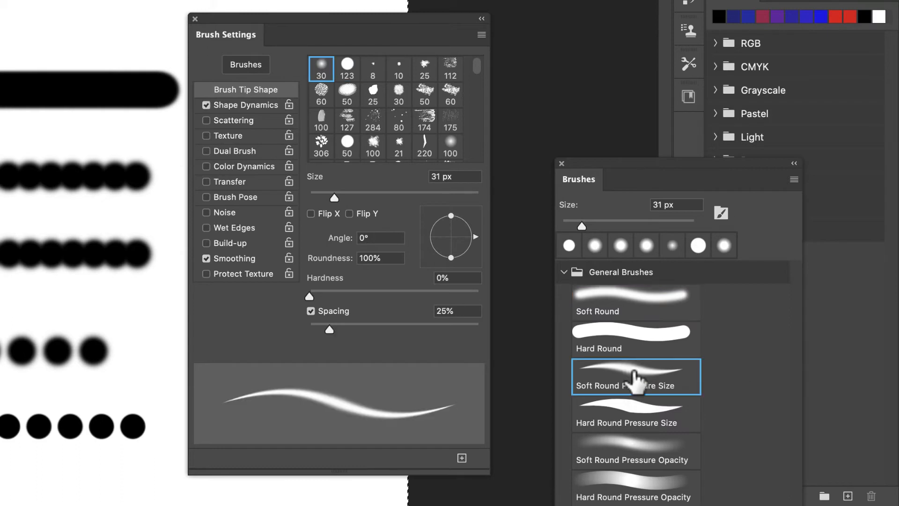
pyautogui.click(626, 303)
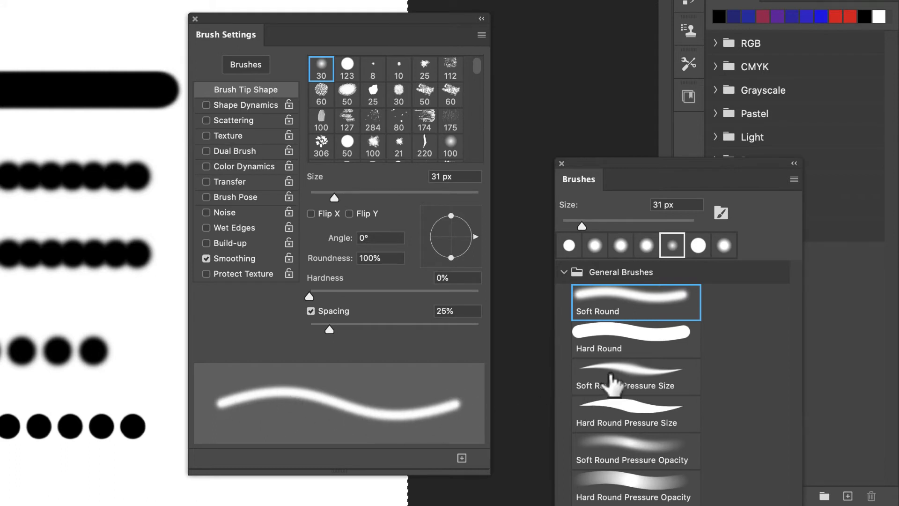
pyautogui.click(625, 376)
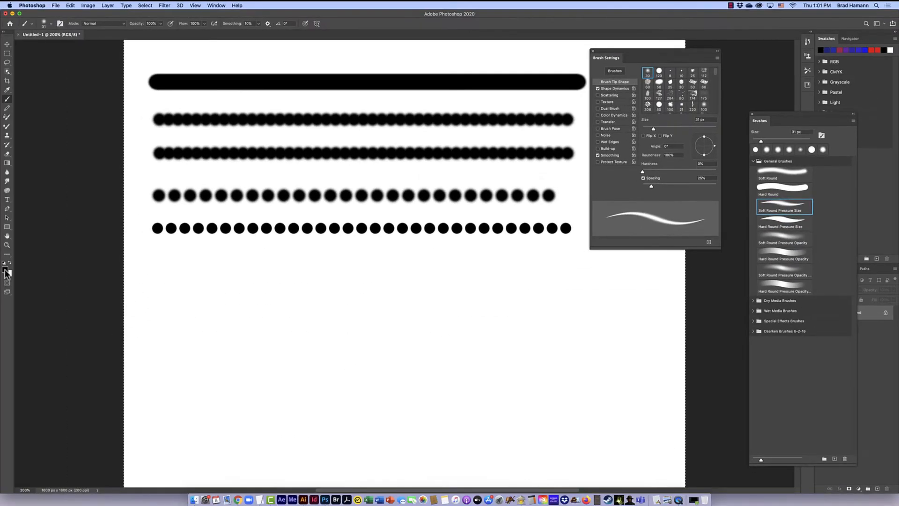
# Step: Open the foreground Color Picker and sample several reds, ending on the dark red #730909
pyautogui.click(5, 269)
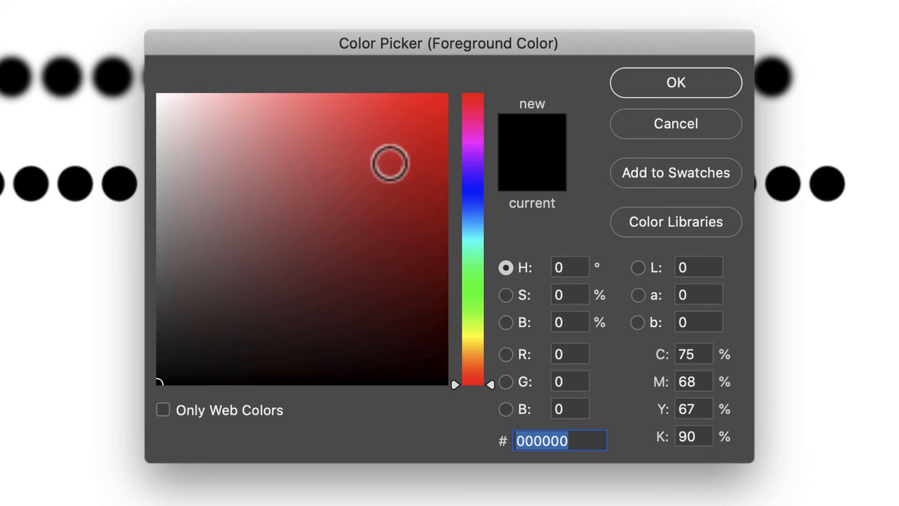
pyautogui.click(400, 122)
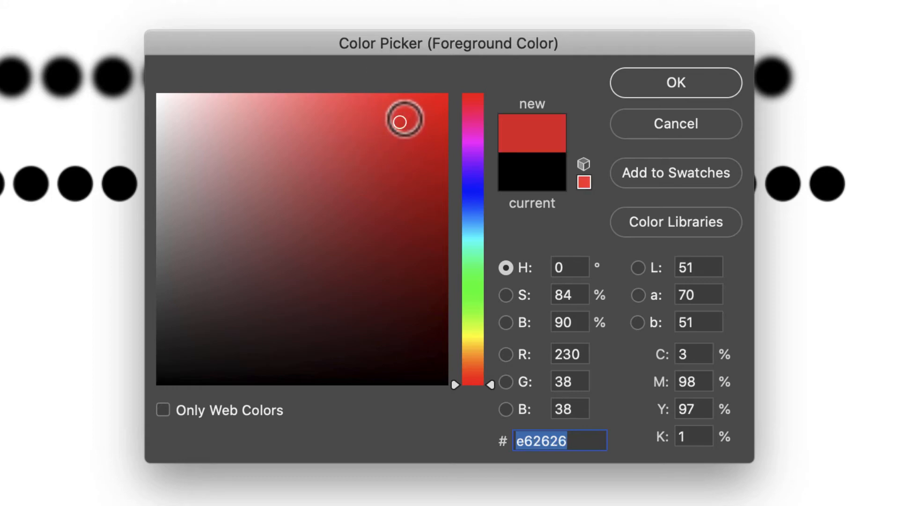
pyautogui.click(428, 105)
pyautogui.click(411, 173)
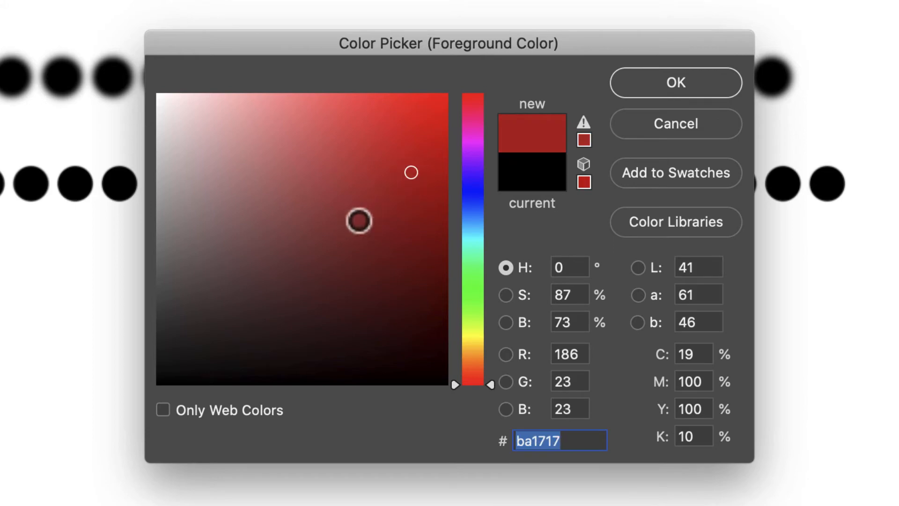
pyautogui.moveTo(359, 221)
pyautogui.mouseDown()
pyautogui.moveTo(347, 276)
pyautogui.moveTo(371, 311)
pyautogui.moveTo(367, 218)
pyautogui.moveTo(234, 176)
pyautogui.moveTo(318, 162)
pyautogui.moveTo(321, 140)
pyautogui.moveTo(367, 219)
pyautogui.moveTo(305, 272)
pyautogui.moveTo(371, 356)
pyautogui.mouseUp()
pyautogui.click(424, 253)
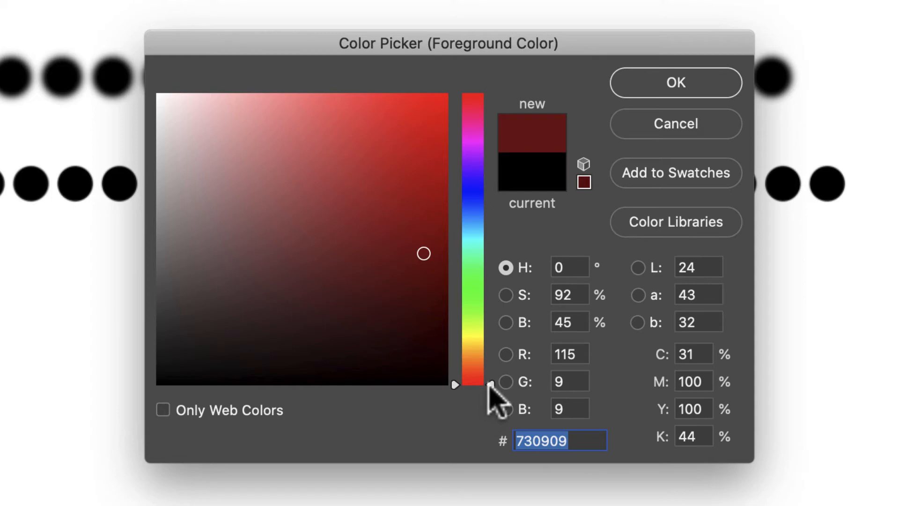
# Step: Try different hues for the foreground color, going through 48° yellow to 295° purple
pyautogui.moveTo(489, 382)
pyautogui.mouseDown()
pyautogui.moveTo(486, 359)
pyautogui.moveTo(479, 387)
pyautogui.mouseUp()
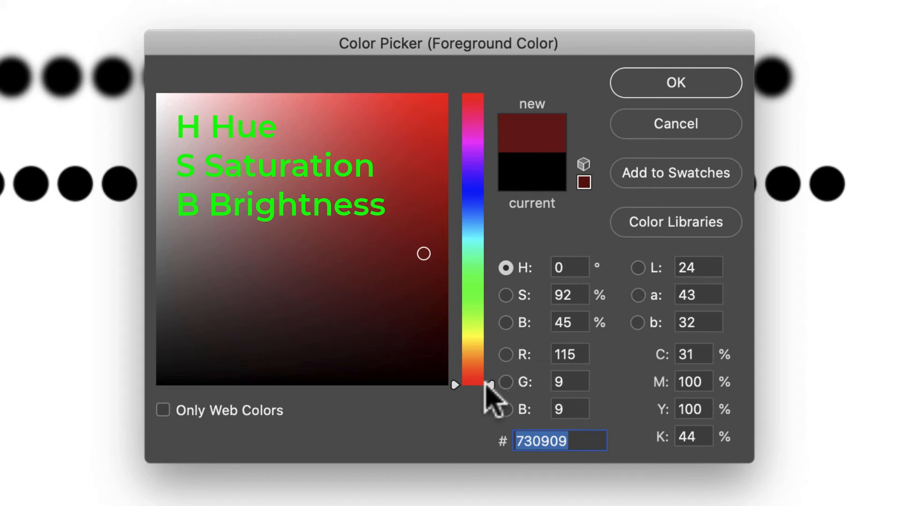
pyautogui.moveTo(489, 383); pyautogui.dragTo(488, 345)
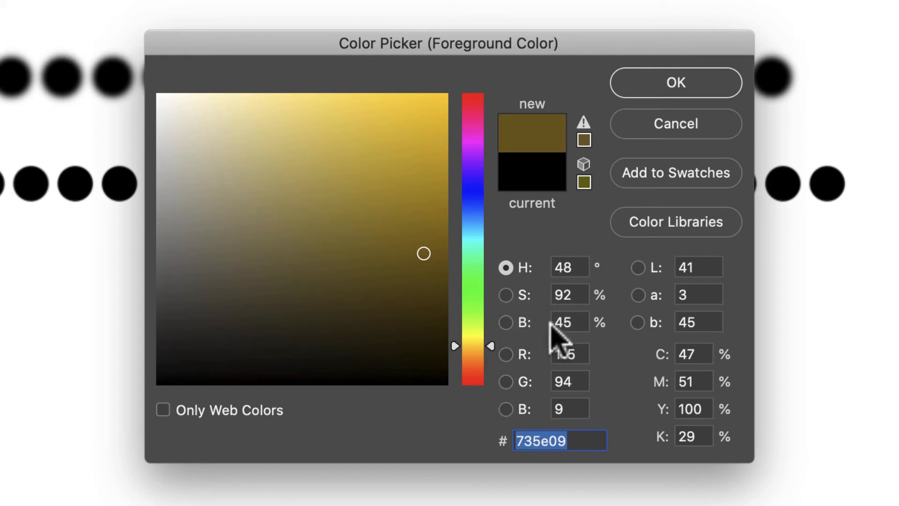
pyautogui.moveTo(489, 347); pyautogui.dragTo(491, 145)
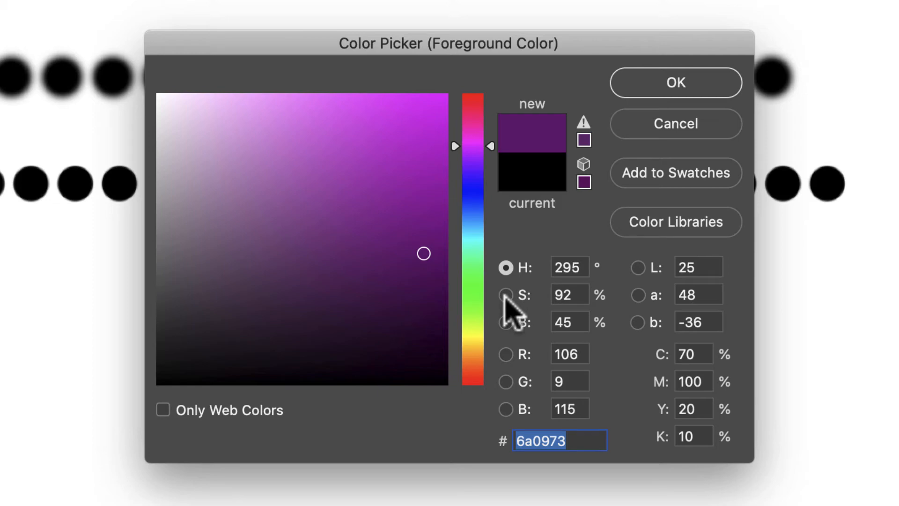
# Step: Switch the Color Picker to saturation mode, reduce saturation to 36%, and sample the light purple #ce8bda
pyautogui.click(506, 295)
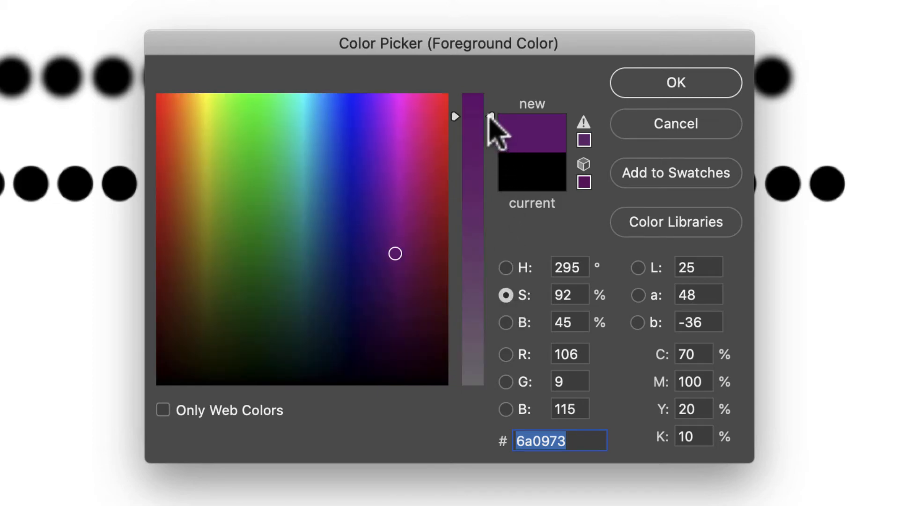
pyautogui.moveTo(488, 117); pyautogui.dragTo(461, 280)
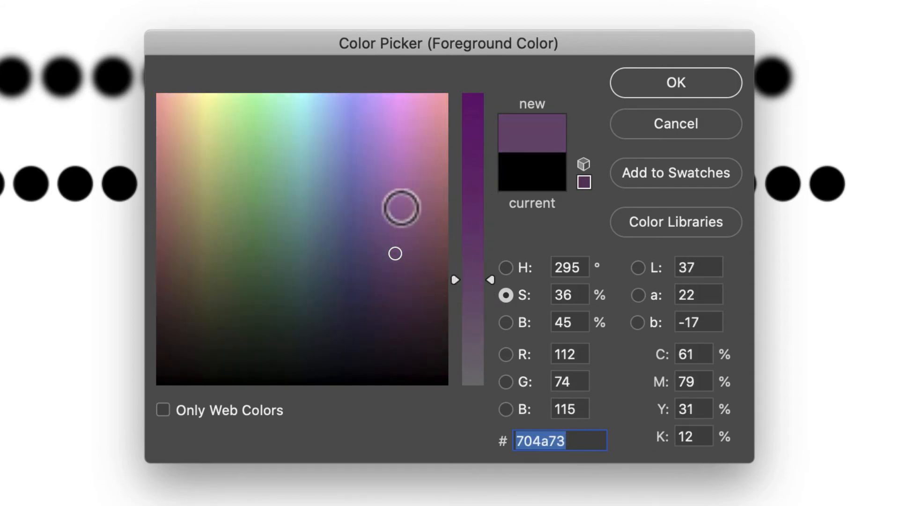
pyautogui.moveTo(396, 191)
pyautogui.mouseDown()
pyautogui.moveTo(404, 136)
pyautogui.moveTo(393, 139)
pyautogui.mouseUp()
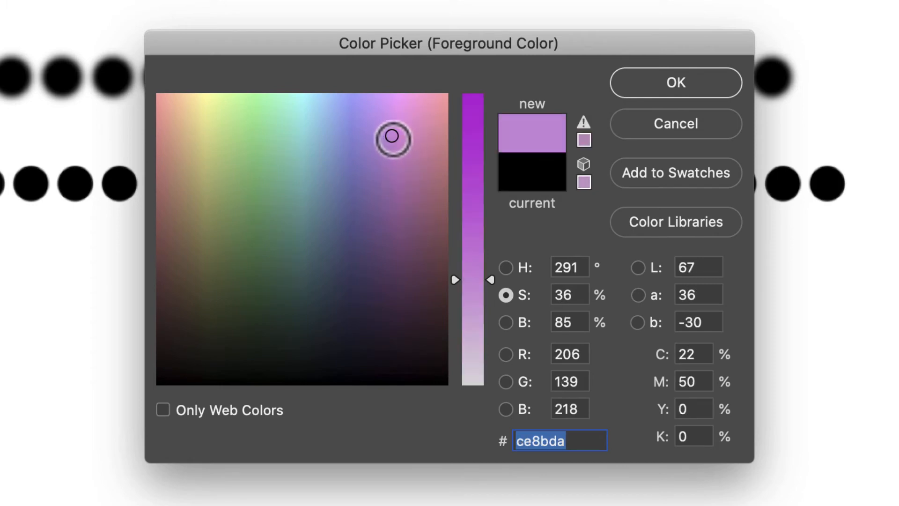
# Step: Switch the Color Picker to brightness mode, set brightness to 100%, and apply orange #ffb644 as the foreground color
pyautogui.click(506, 323)
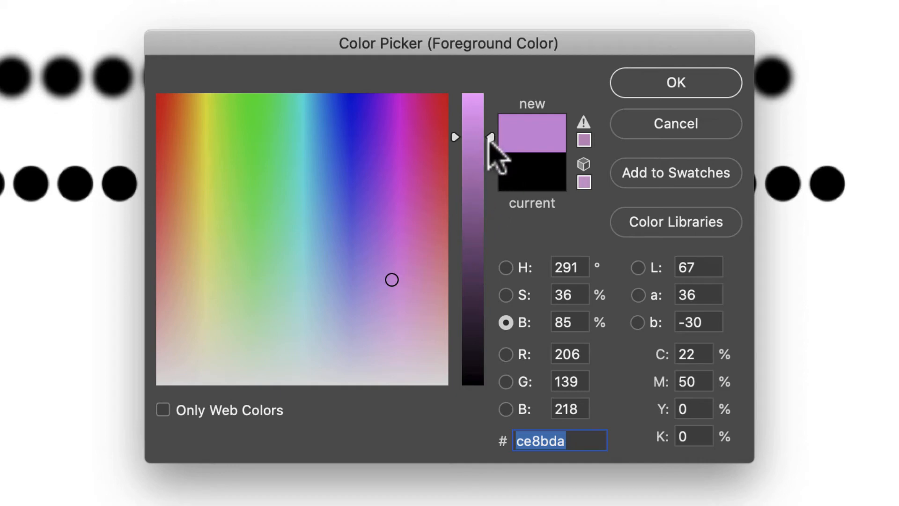
pyautogui.moveTo(491, 138); pyautogui.dragTo(451, 390)
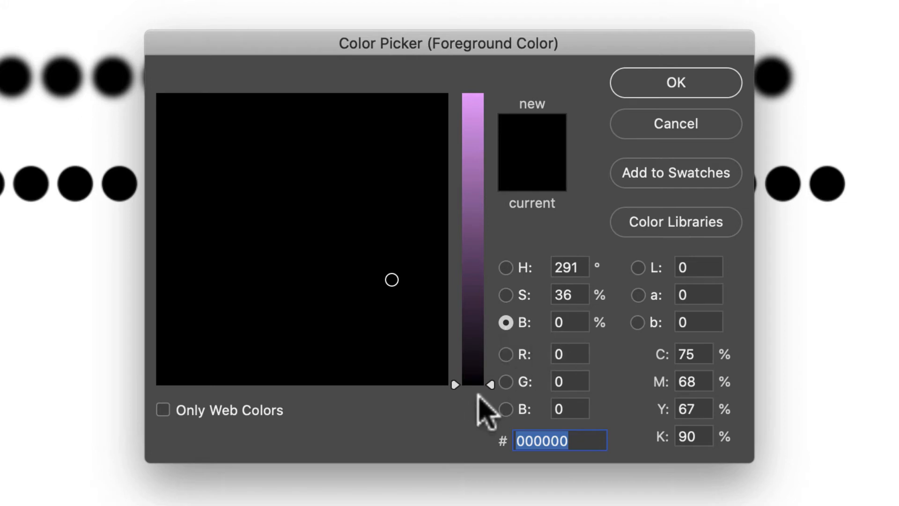
pyautogui.click(490, 381)
pyautogui.moveTo(490, 381); pyautogui.dragTo(482, 74)
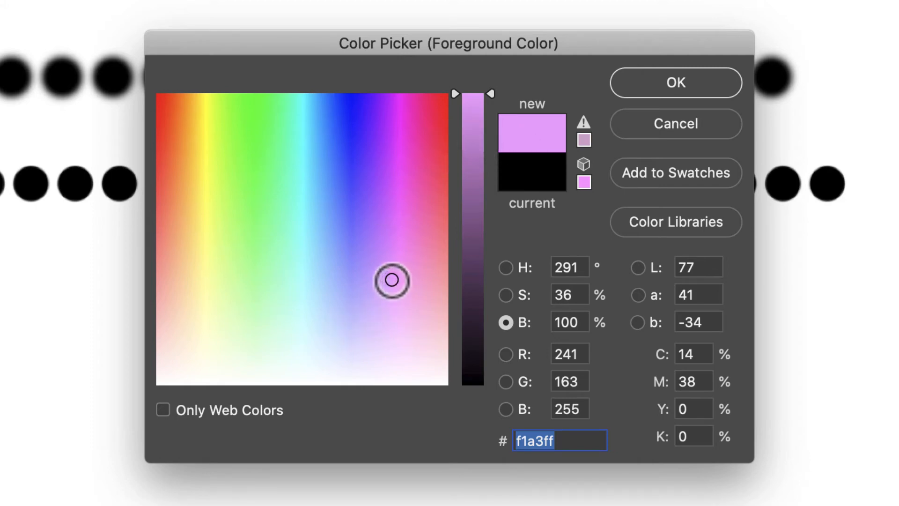
pyautogui.moveTo(367, 269)
pyautogui.mouseDown()
pyautogui.moveTo(203, 187)
pyautogui.moveTo(299, 203)
pyautogui.moveTo(337, 279)
pyautogui.moveTo(257, 202)
pyautogui.moveTo(209, 247)
pyautogui.moveTo(186, 171)
pyautogui.mouseUp()
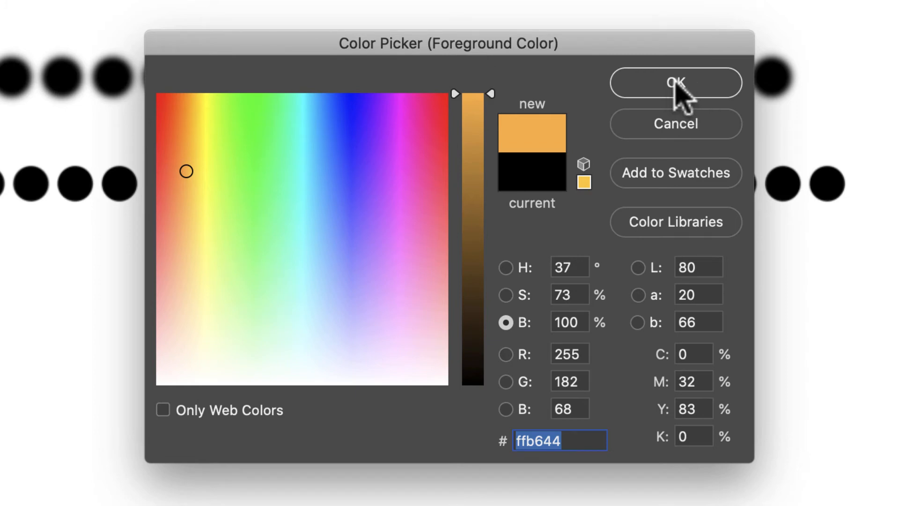
pyautogui.click(675, 80)
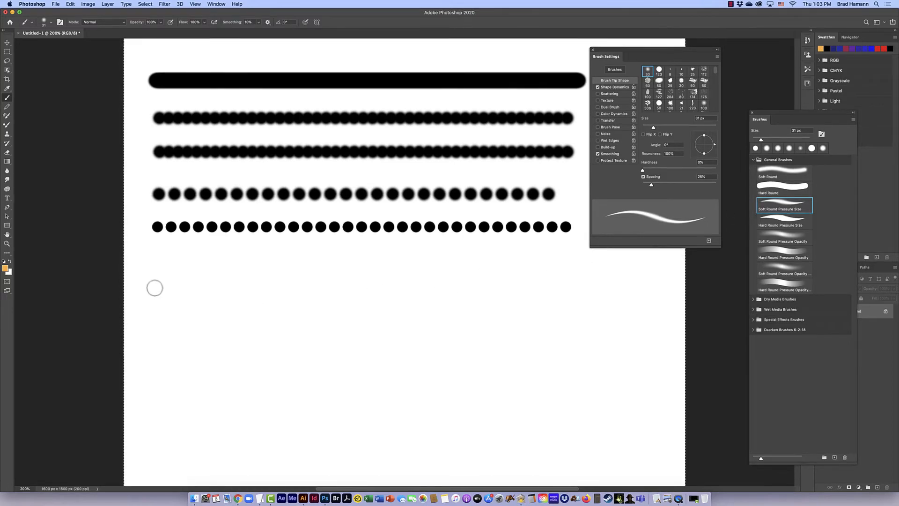
# Step: Paint a wavy orange stroke at 31 px below the dotted rows, and a looping one beneath it at 84 px
pyautogui.moveTo(155, 286); pyautogui.dragTo(160, 285)
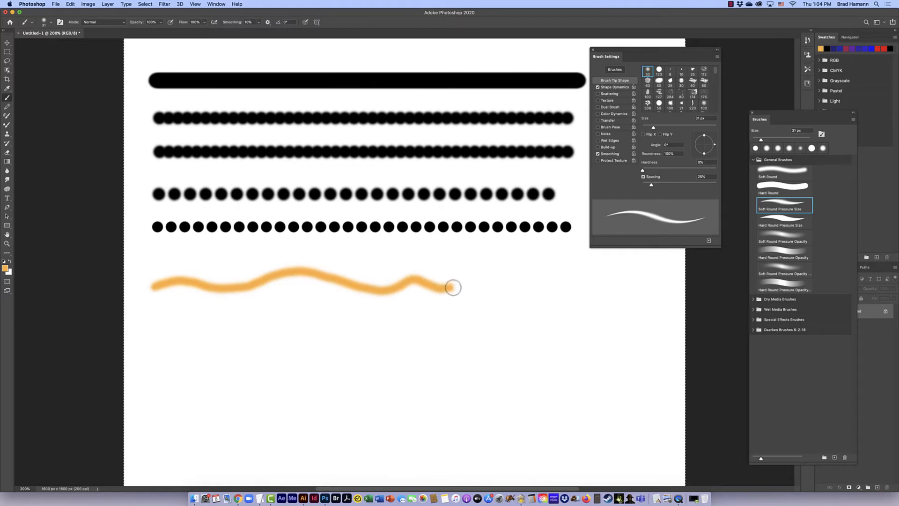
pyautogui.moveTo(636, 273); pyautogui.dragTo(652, 273)
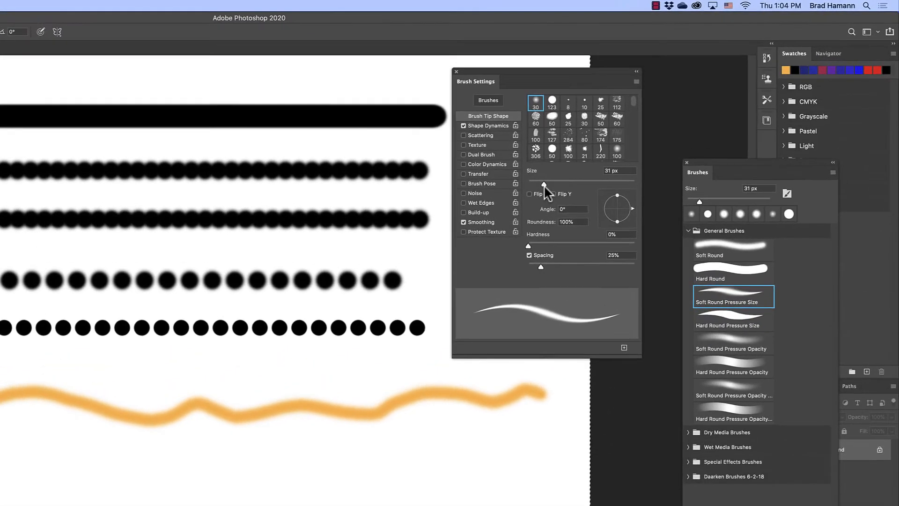
pyautogui.moveTo(618, 146); pyautogui.dragTo(640, 149)
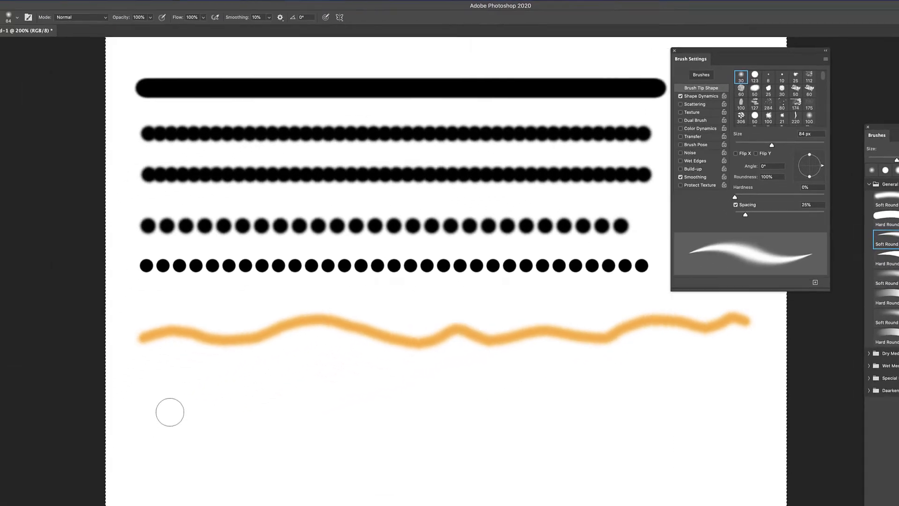
pyautogui.moveTo(208, 399)
pyautogui.mouseDown()
pyautogui.moveTo(278, 376)
pyautogui.moveTo(295, 381)
pyautogui.moveTo(273, 404)
pyautogui.moveTo(280, 436)
pyautogui.moveTo(417, 390)
pyautogui.moveTo(411, 430)
pyautogui.moveTo(468, 404)
pyautogui.moveTo(541, 388)
pyautogui.moveTo(529, 403)
pyautogui.moveTo(545, 425)
pyautogui.moveTo(590, 392)
pyautogui.moveTo(665, 385)
pyautogui.moveTo(672, 393)
pyautogui.moveTo(650, 424)
pyautogui.moveTo(698, 397)
pyautogui.moveTo(746, 389)
pyautogui.moveTo(726, 425)
pyautogui.moveTo(743, 432)
pyautogui.mouseUp()
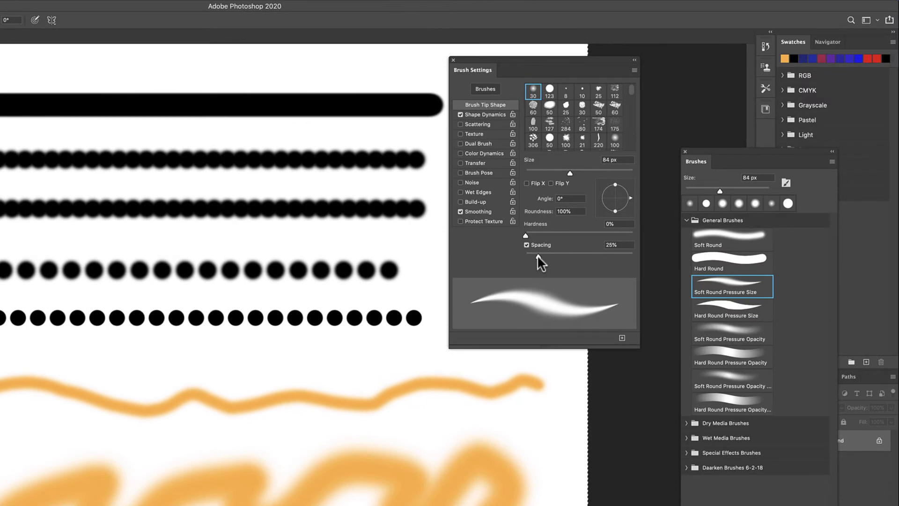
# Step: Set the brush spacing to 74% and paint another orange stroke across the canvas below the looping one
pyautogui.moveTo(770, 208); pyautogui.dragTo(773, 207)
pyautogui.moveTo(540, 255); pyautogui.dragTo(564, 260)
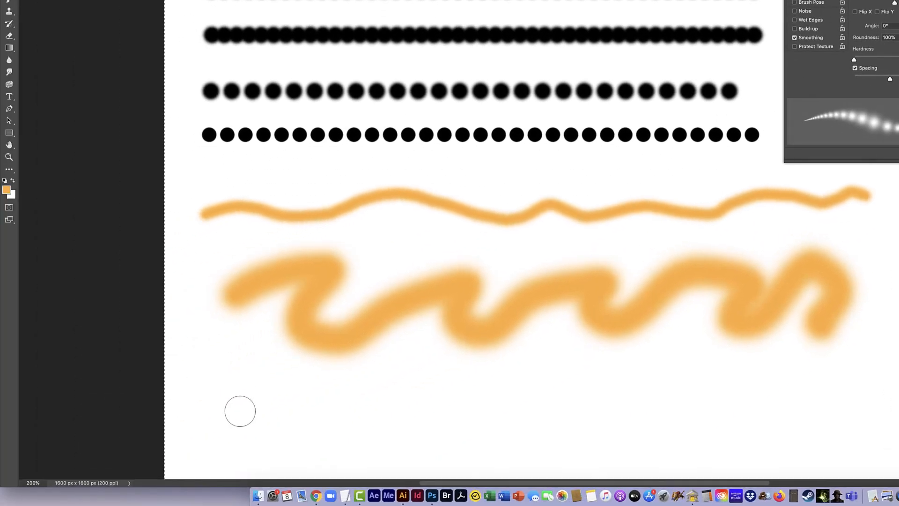
pyautogui.click(237, 416)
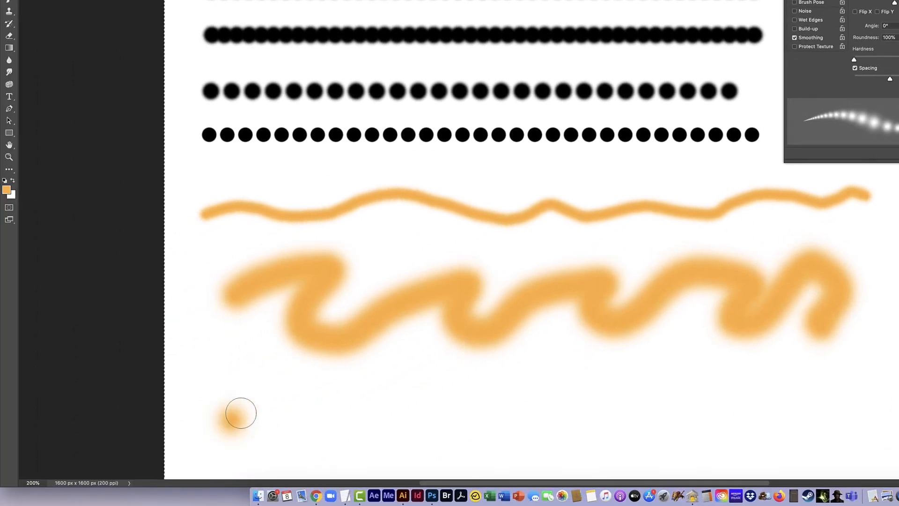
pyautogui.moveTo(241, 413)
pyautogui.mouseDown()
pyautogui.moveTo(273, 397)
pyautogui.moveTo(298, 399)
pyautogui.moveTo(304, 414)
pyautogui.moveTo(336, 406)
pyautogui.moveTo(404, 373)
pyautogui.moveTo(421, 374)
pyautogui.moveTo(406, 402)
pyautogui.moveTo(444, 415)
pyautogui.moveTo(524, 376)
pyautogui.moveTo(553, 373)
pyautogui.moveTo(550, 387)
pyautogui.moveTo(563, 408)
pyautogui.moveTo(642, 373)
pyautogui.moveTo(690, 369)
pyautogui.moveTo(677, 400)
pyautogui.moveTo(708, 412)
pyautogui.moveTo(772, 383)
pyautogui.moveTo(812, 415)
pyautogui.moveTo(827, 365)
pyautogui.mouseUp()
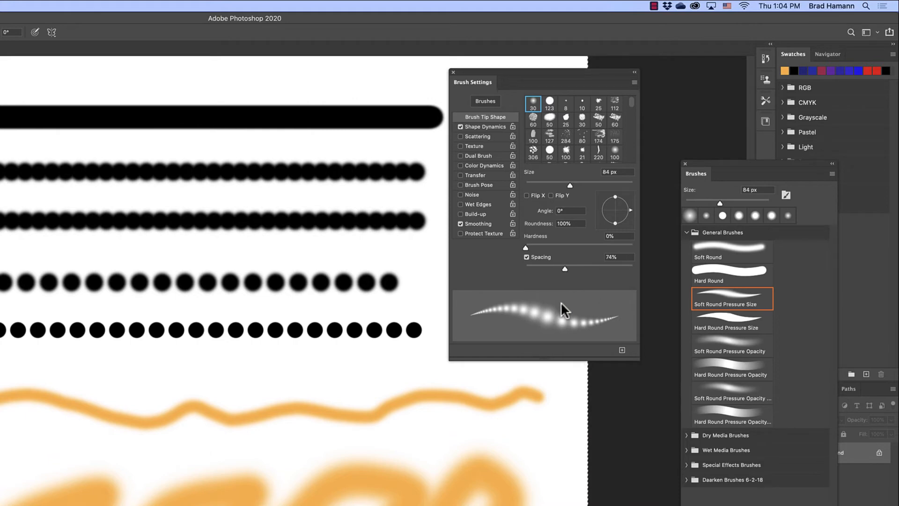
# Step: Clear all strokes from the canvas by filling it with the Background Color in Normal mode at 100% opacity
pyautogui.hotkey('shift', 'BackSpace')
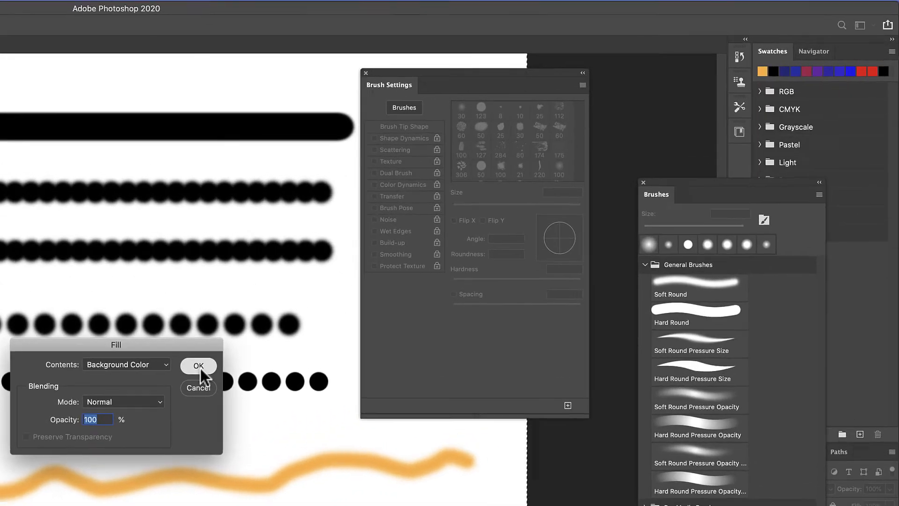
pyautogui.click(322, 320)
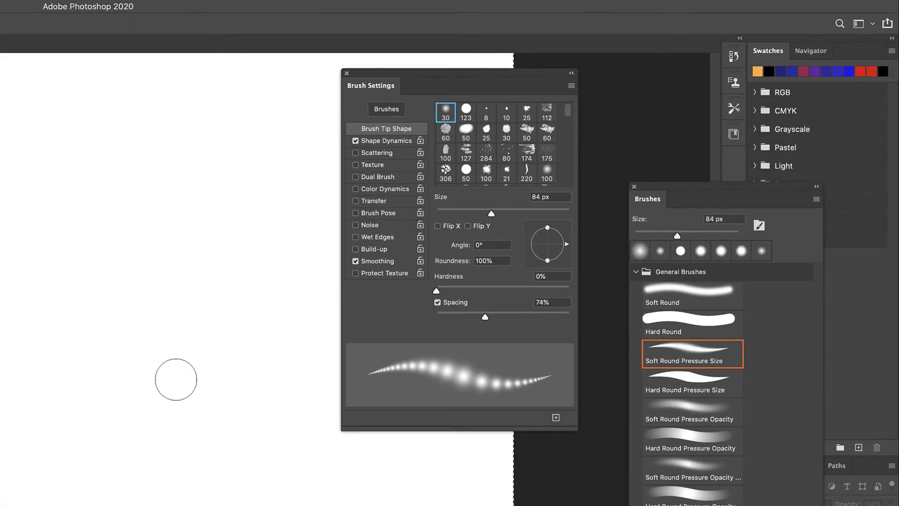
# Step: Paint a dotted orange stroke across the upper canvas, and a second stroke beneath it with brush spacing set to 19%
pyautogui.click(382, 142)
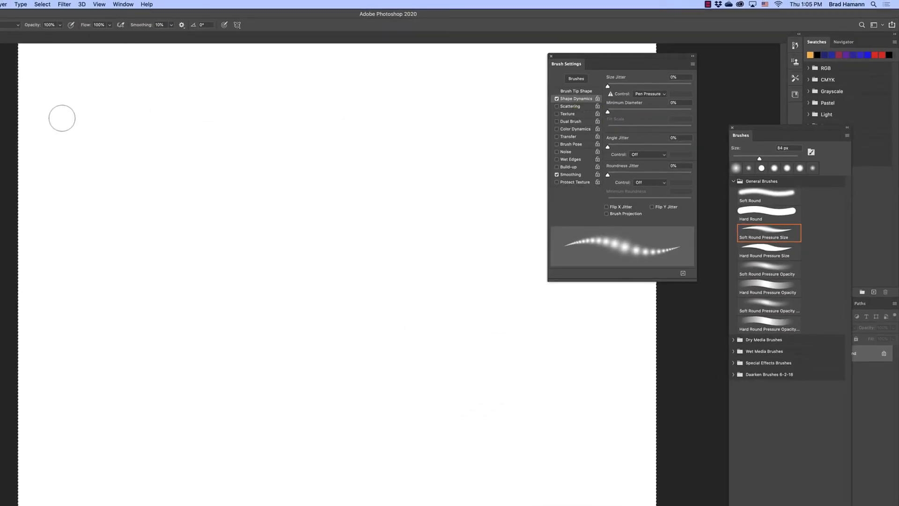
pyautogui.moveTo(62, 118)
pyautogui.mouseDown()
pyautogui.moveTo(269, 106)
pyautogui.moveTo(487, 110)
pyautogui.mouseUp()
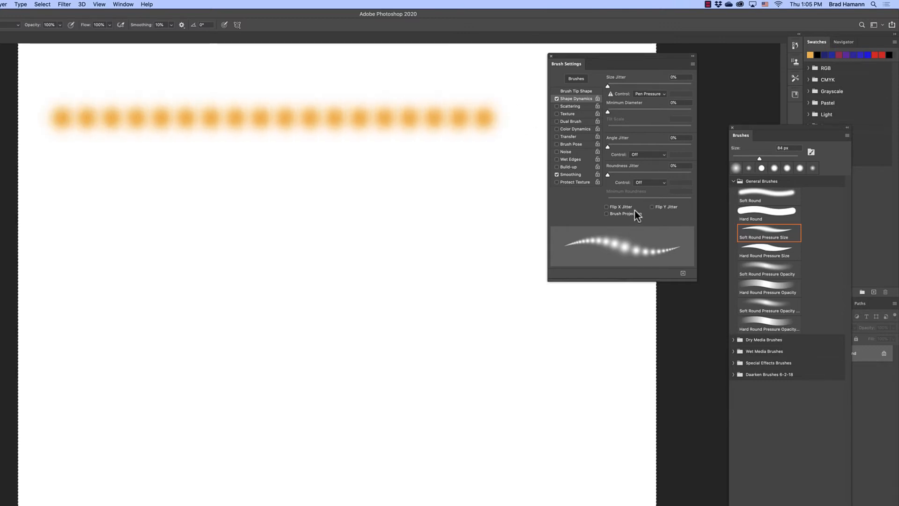
pyautogui.click(575, 92)
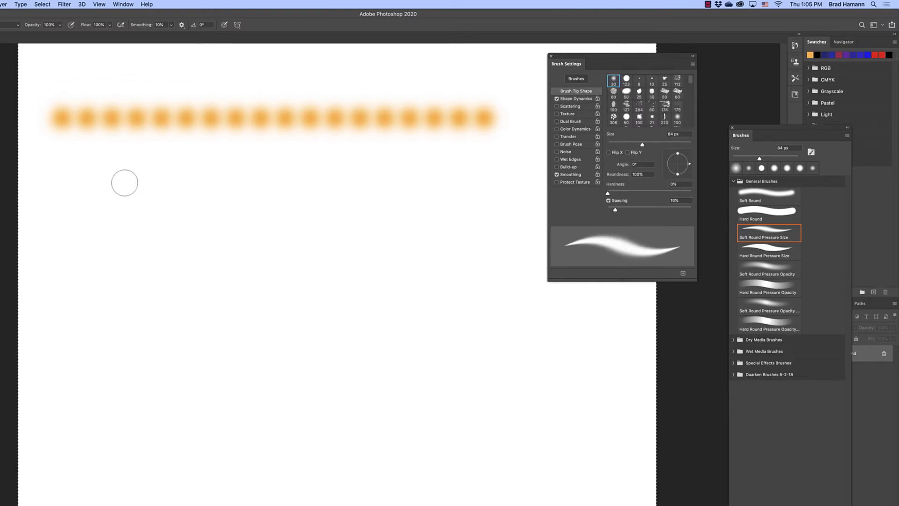
pyautogui.moveTo(69, 166); pyautogui.dragTo(493, 178)
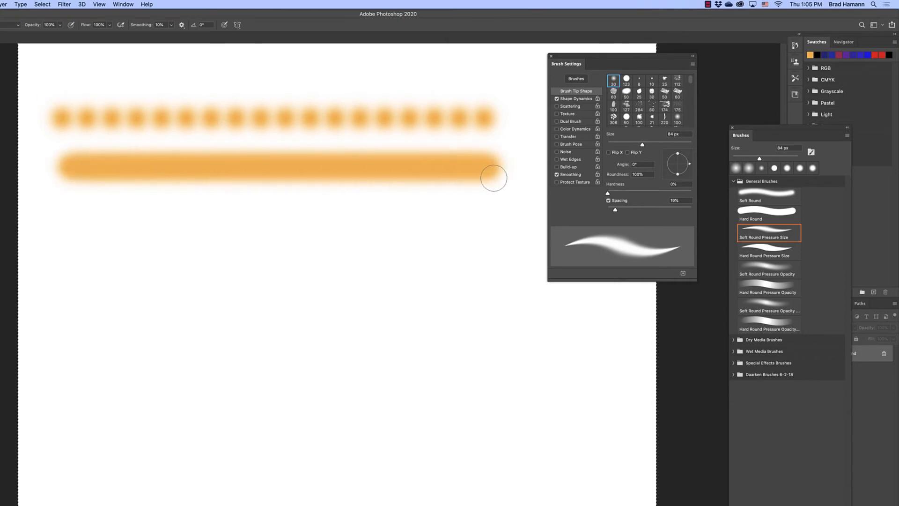
# Step: Set the Size Jitter to 25% and paint orange test strokes below the existing rows: a straight-to-winding one and a straight one above it
pyautogui.click(574, 98)
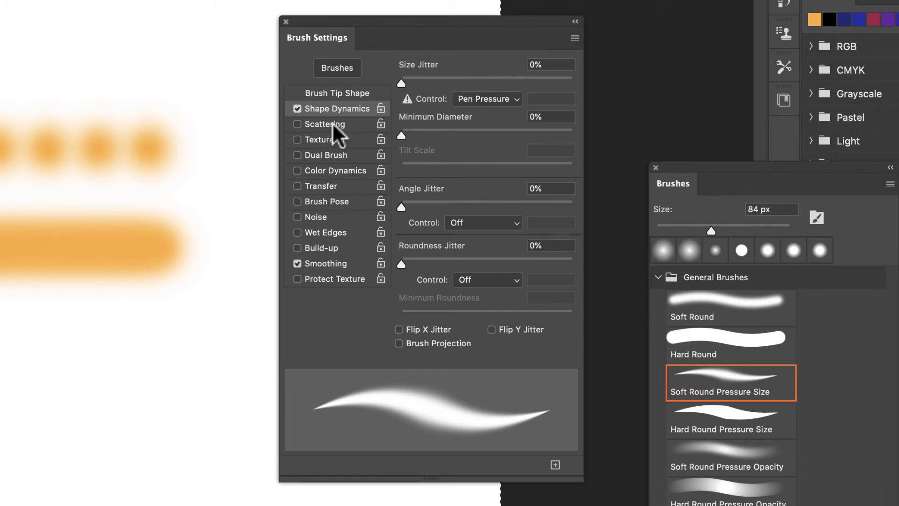
pyautogui.moveTo(403, 84); pyautogui.dragTo(443, 92)
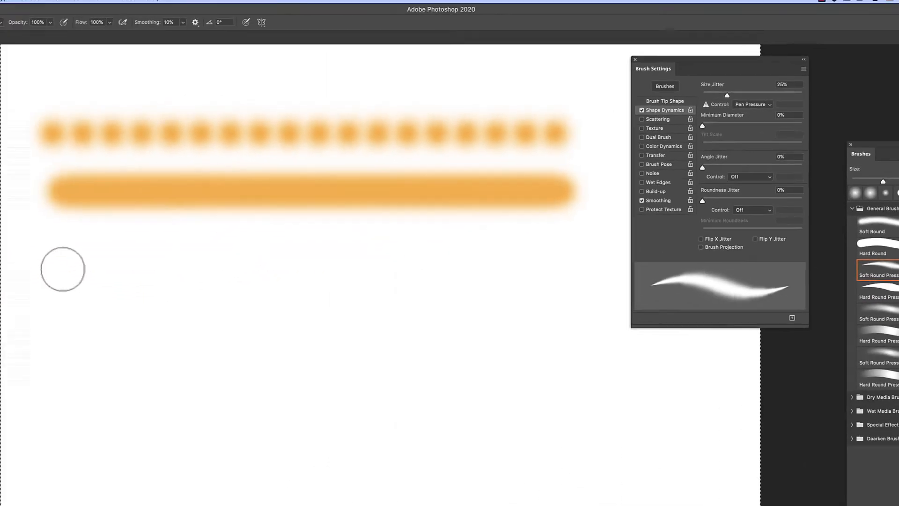
pyautogui.moveTo(62, 267); pyautogui.dragTo(258, 272)
pyautogui.moveTo(312, 262)
pyautogui.mouseDown()
pyautogui.moveTo(567, 273)
pyautogui.moveTo(513, 287)
pyautogui.moveTo(323, 305)
pyautogui.moveTo(285, 343)
pyautogui.moveTo(417, 374)
pyautogui.moveTo(502, 363)
pyautogui.mouseUp()
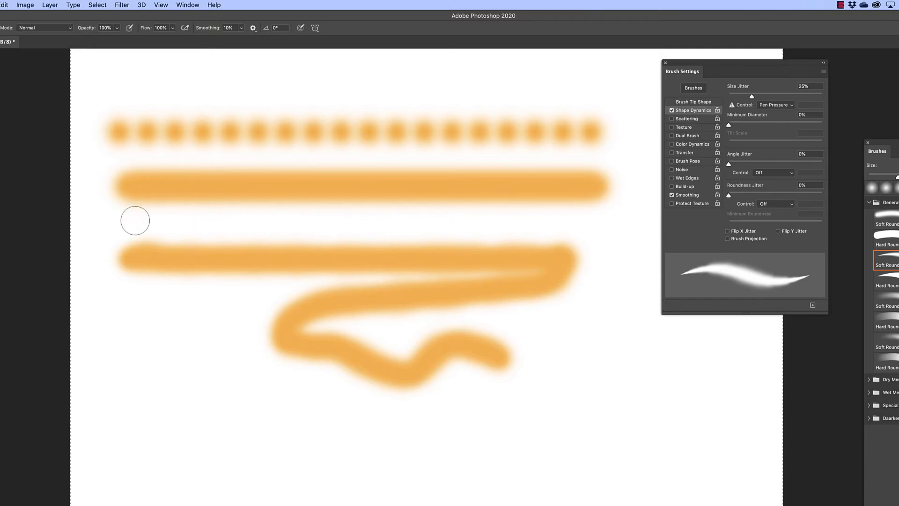
pyautogui.moveTo(129, 219)
pyautogui.mouseDown()
pyautogui.moveTo(591, 221)
pyautogui.moveTo(612, 243)
pyautogui.mouseUp()
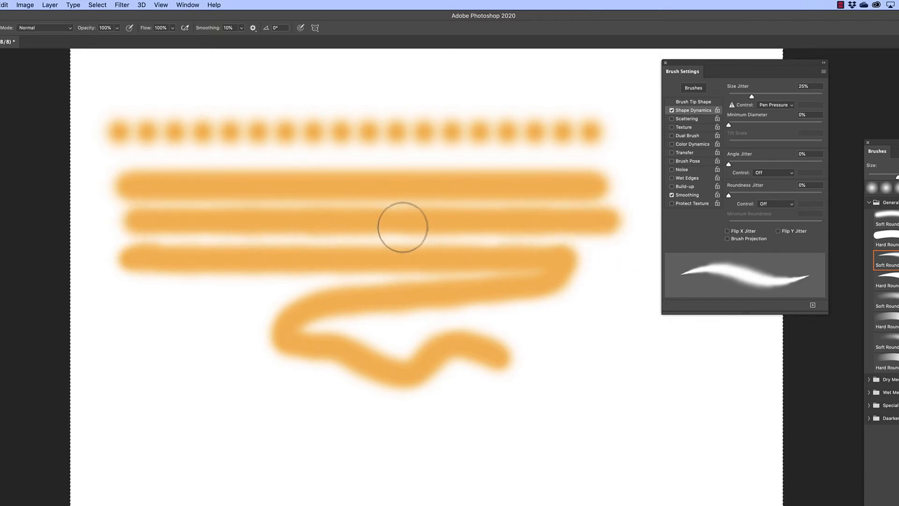
# Step: Set the brush spacing to 62% and the Size Jitter to 58%
pyautogui.click(698, 100)
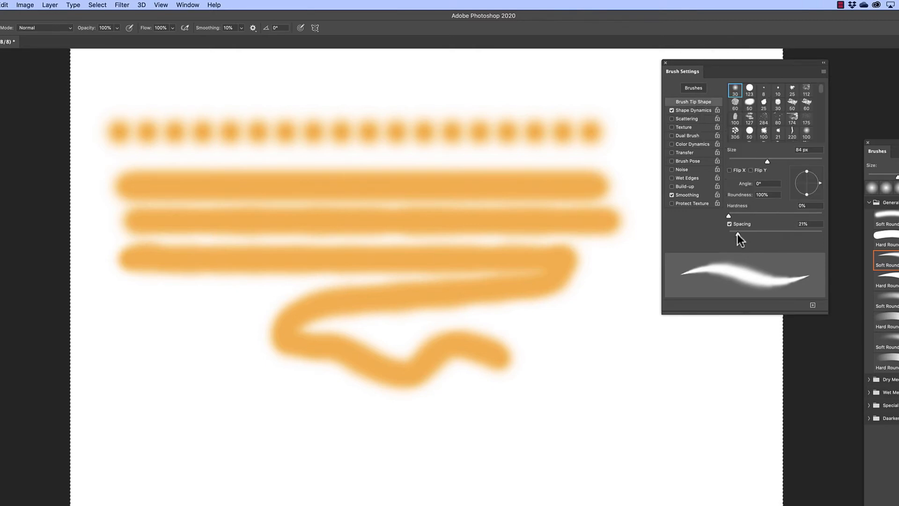
pyautogui.moveTo(737, 234); pyautogui.dragTo(756, 232)
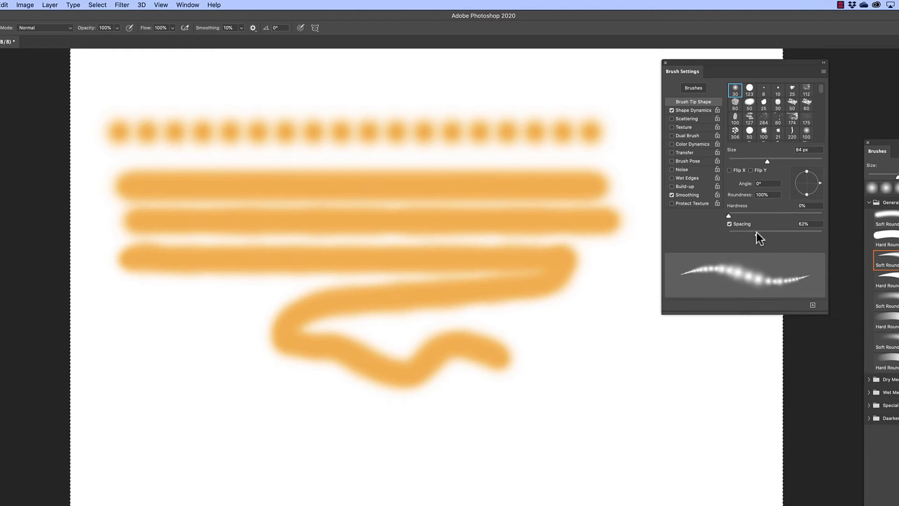
pyautogui.click(689, 110)
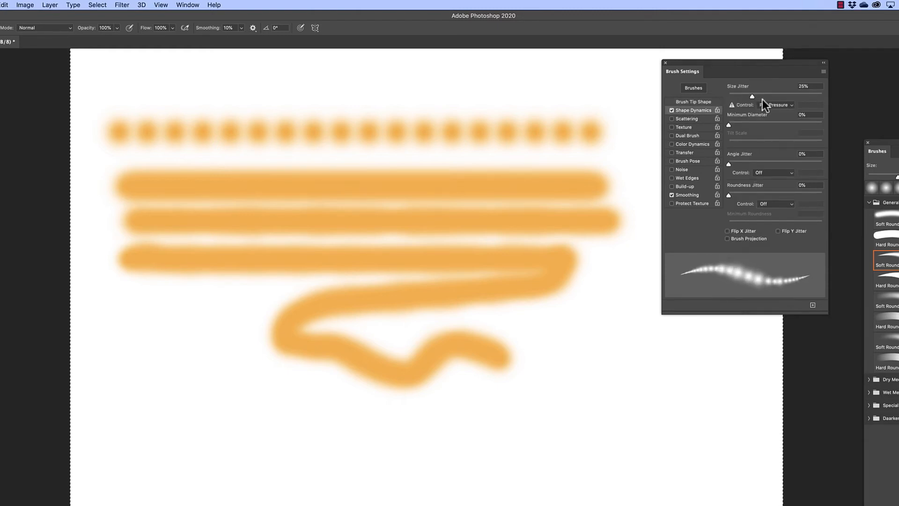
pyautogui.moveTo(763, 97); pyautogui.dragTo(781, 102)
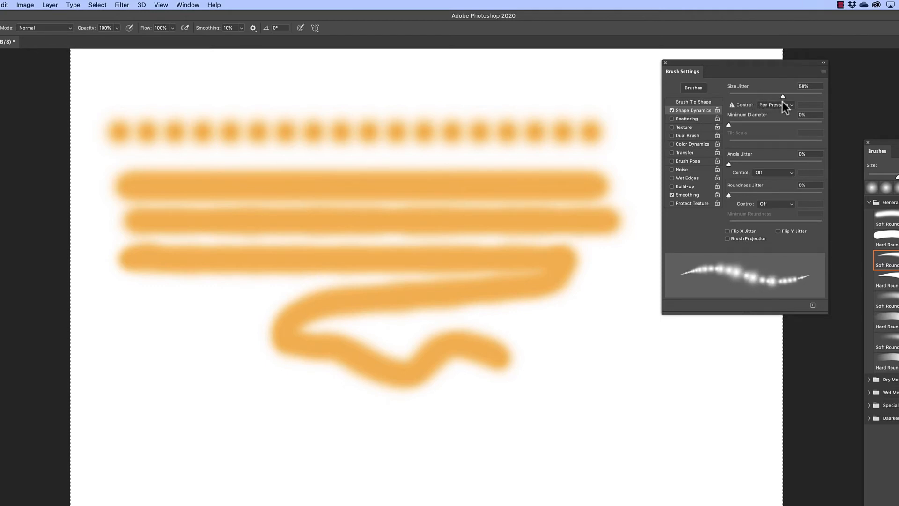
# Step: Paint two straight orange rows across the lower canvas, one beneath the other
pyautogui.click(140, 445)
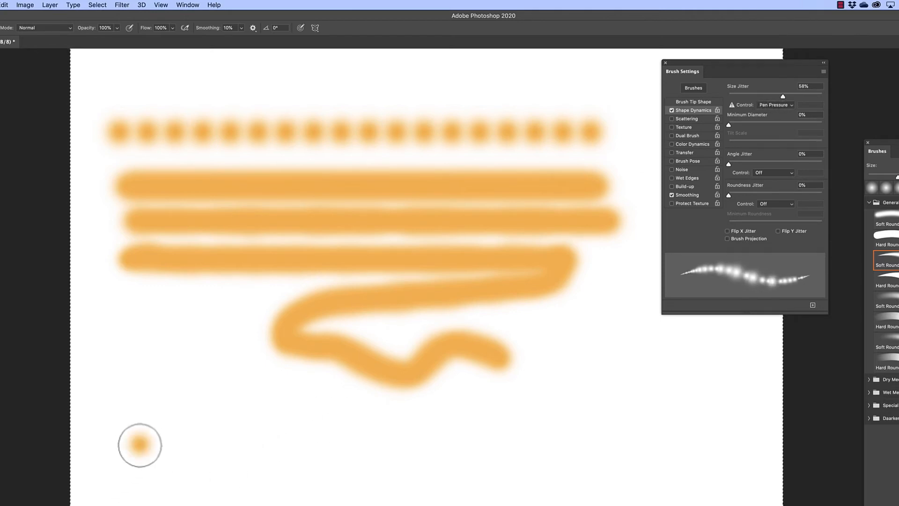
pyautogui.moveTo(139, 445)
pyautogui.mouseDown()
pyautogui.moveTo(573, 456)
pyautogui.moveTo(719, 458)
pyautogui.mouseUp()
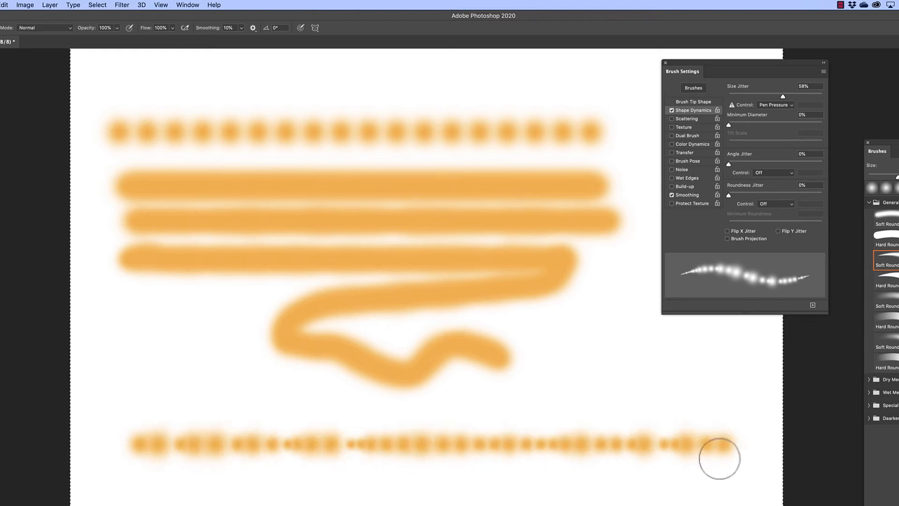
pyautogui.moveTo(134, 482); pyautogui.dragTo(744, 482)
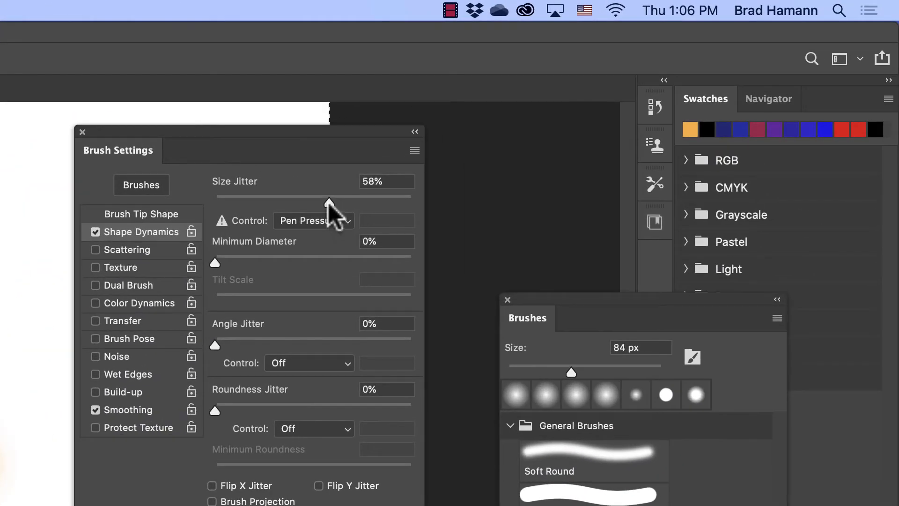
# Step: Set the Size Jitter to 85% and paint two more orange rows below the ones in the lower canvas
pyautogui.moveTo(329, 205); pyautogui.dragTo(382, 211)
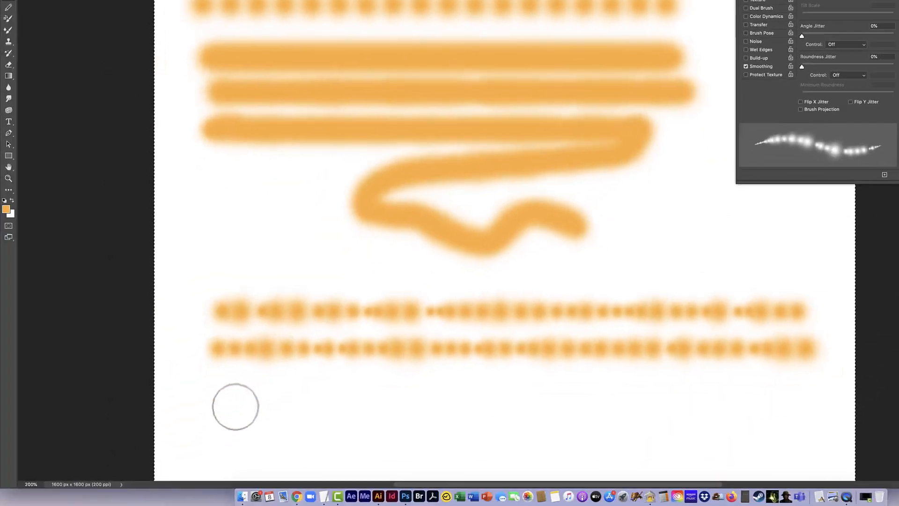
pyautogui.moveTo(222, 388)
pyautogui.mouseDown()
pyautogui.moveTo(354, 400)
pyautogui.moveTo(801, 396)
pyautogui.mouseUp()
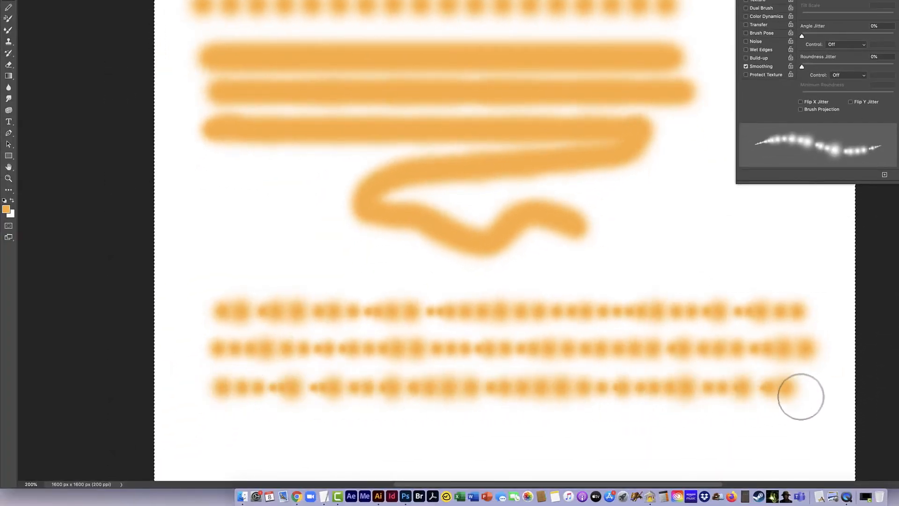
pyautogui.moveTo(231, 428); pyautogui.dragTo(795, 426)
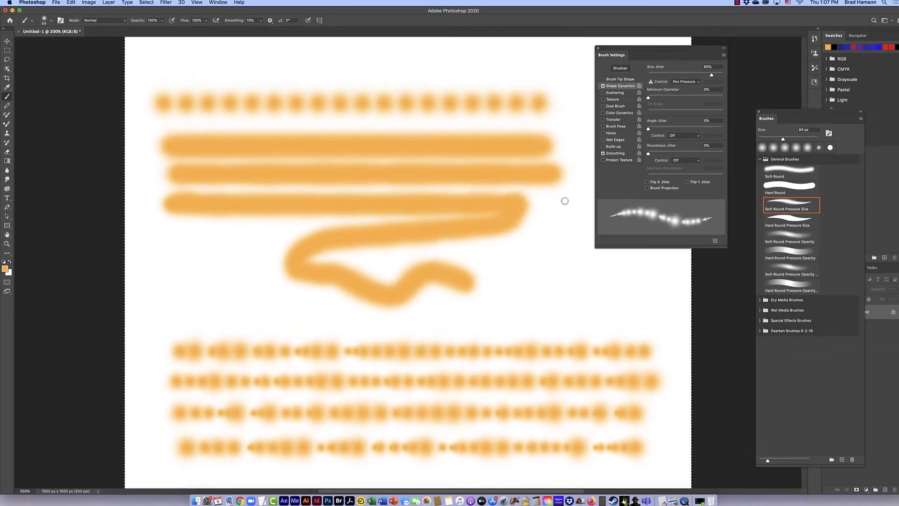
# Step: Fill the canvas with the Background Color in Normal mode at 100% opacity and return to the Brush tool
pyautogui.press('i')
pyautogui.hotkey('shift', 'BackSpace')
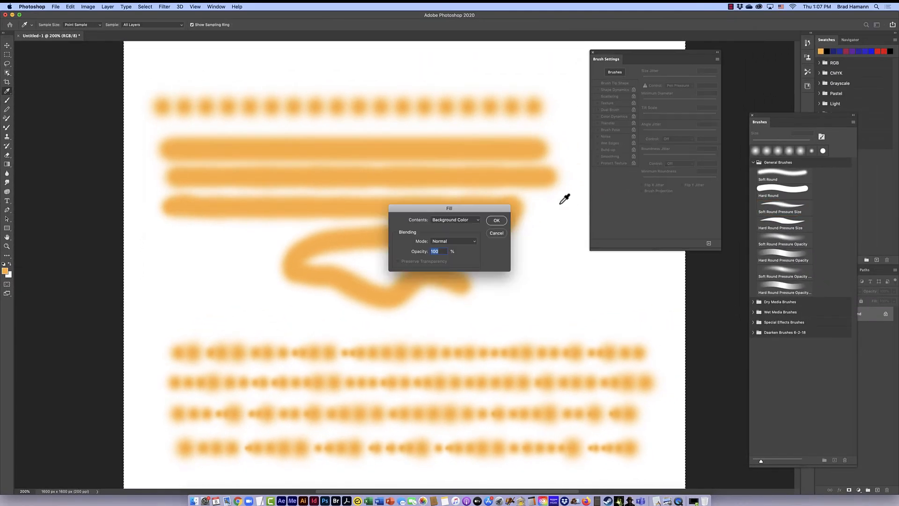
pyautogui.click(498, 220)
pyautogui.press('b')
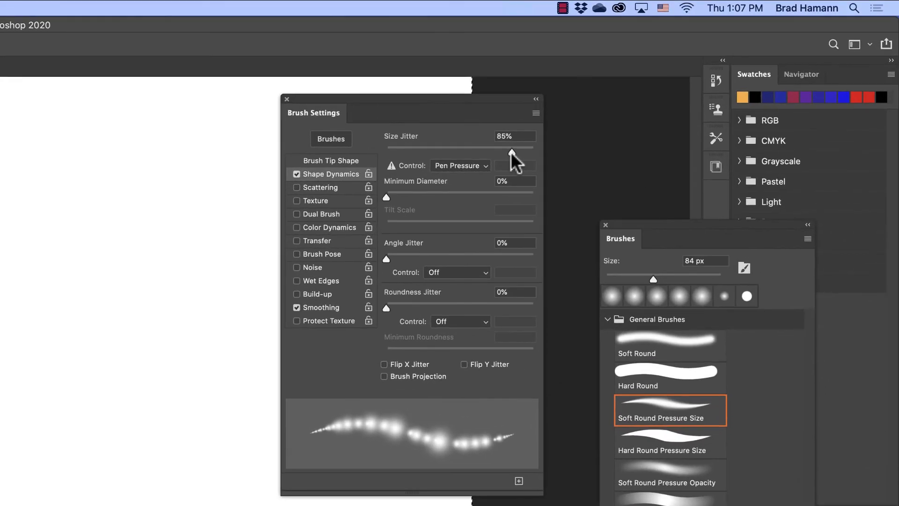
# Step: Set the Size Jitter to 60% and paint an orange row near the canvas's upper edge with Minimum Diameter at 0%
pyautogui.moveTo(511, 152); pyautogui.dragTo(474, 154)
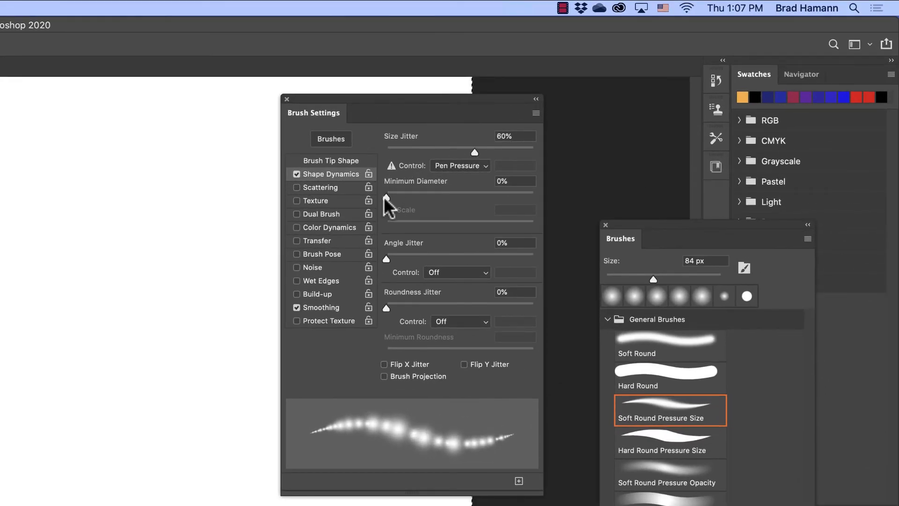
pyautogui.moveTo(384, 197)
pyautogui.mouseDown()
pyautogui.moveTo(446, 196)
pyautogui.moveTo(432, 198)
pyautogui.mouseUp()
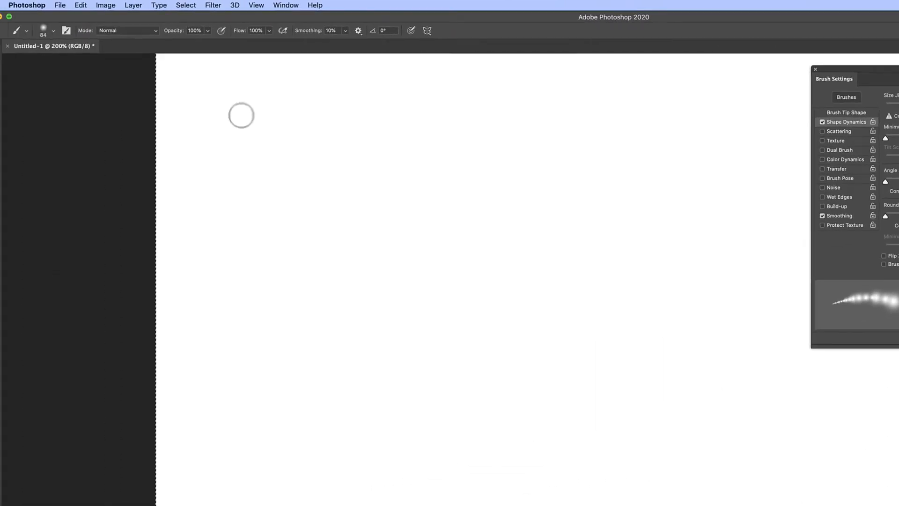
pyautogui.moveTo(249, 122)
pyautogui.mouseDown()
pyautogui.moveTo(584, 141)
pyautogui.moveTo(743, 135)
pyautogui.mouseUp()
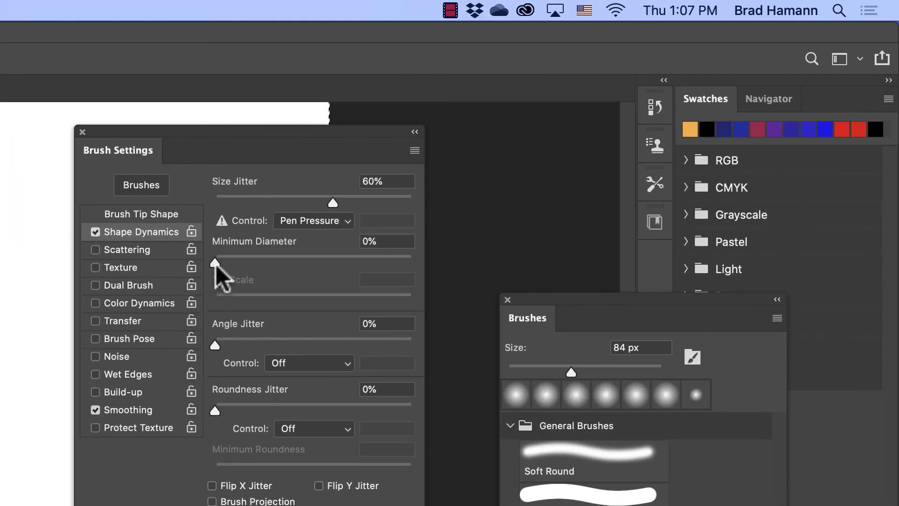
# Step: Paint two orange rows beneath the first with Minimum Diameter at 35%, and another below them with it at 0%
pyautogui.moveTo(216, 266); pyautogui.dragTo(285, 265)
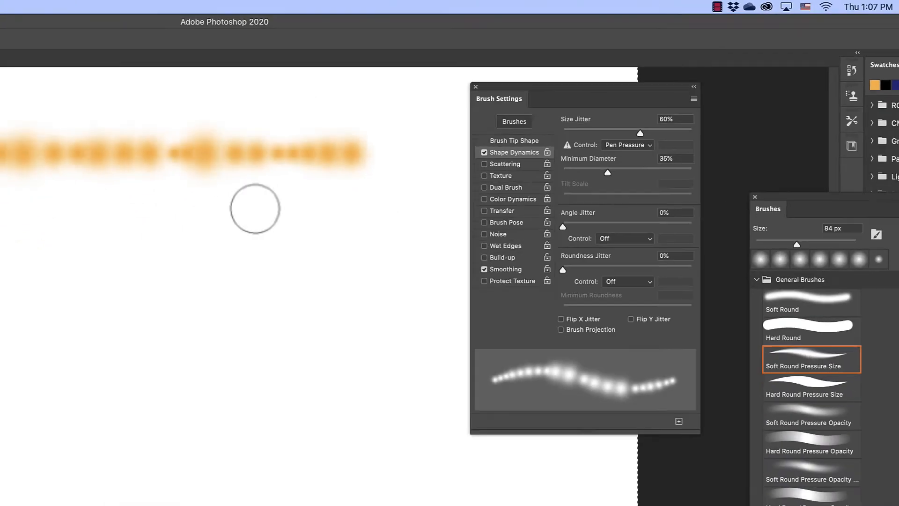
pyautogui.moveTo(220, 165)
pyautogui.mouseDown()
pyautogui.moveTo(476, 182)
pyautogui.moveTo(665, 177)
pyautogui.mouseUp()
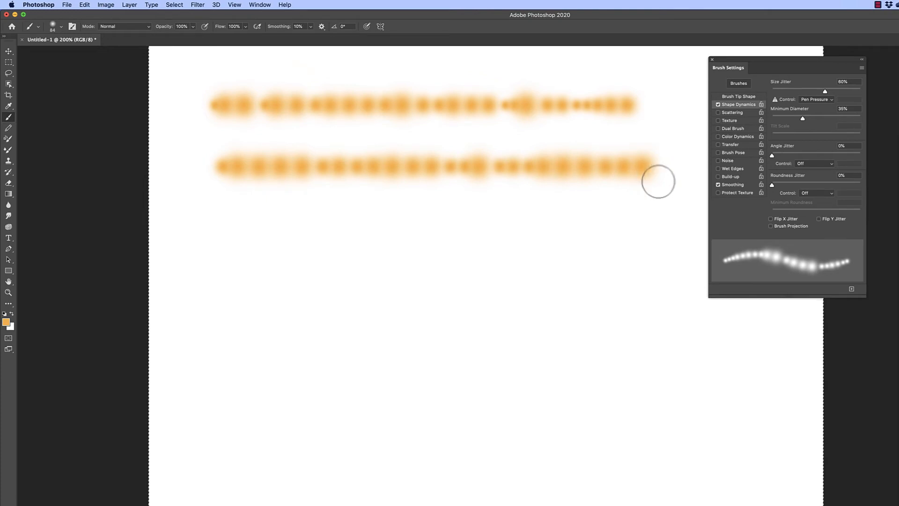
pyautogui.moveTo(227, 231); pyautogui.dragTo(653, 220)
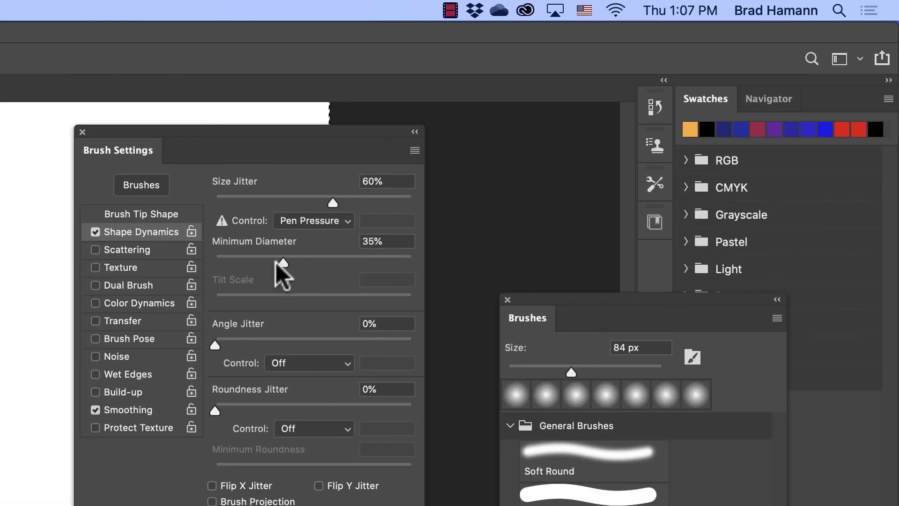
pyautogui.moveTo(542, 194); pyautogui.dragTo(511, 204)
pyautogui.moveTo(240, 282)
pyautogui.mouseDown()
pyautogui.moveTo(420, 290)
pyautogui.moveTo(640, 281)
pyautogui.mouseUp()
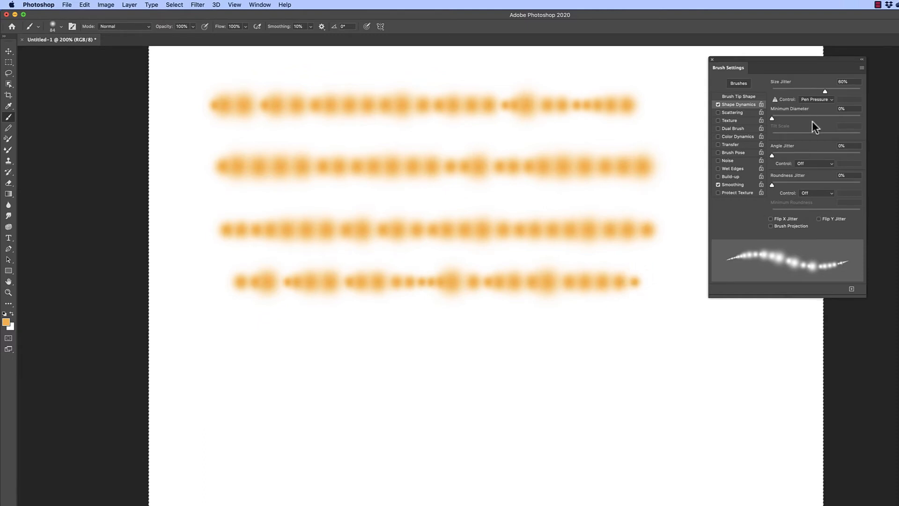
# Step: Keep Pen Pressure as the size control, set the Angle Jitter to 65%, and paint a fifth orange row beneath the others
pyautogui.click(830, 100)
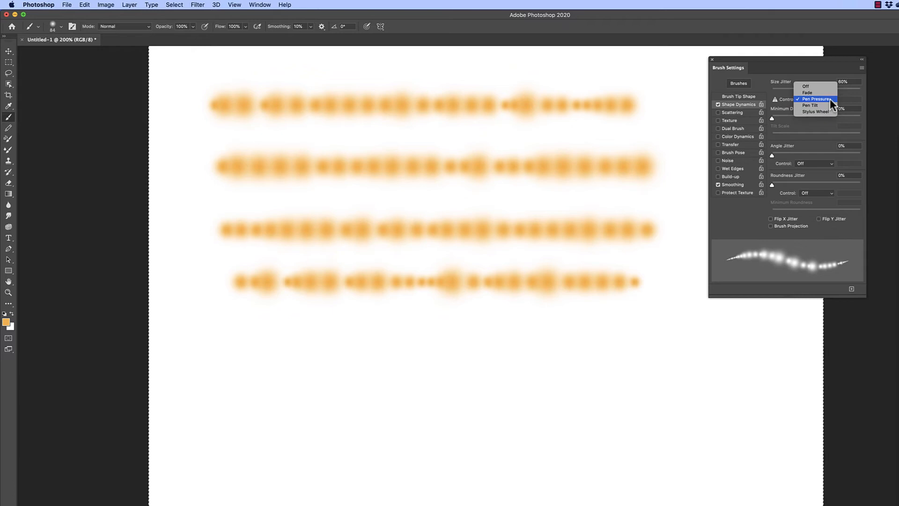
pyautogui.click(830, 99)
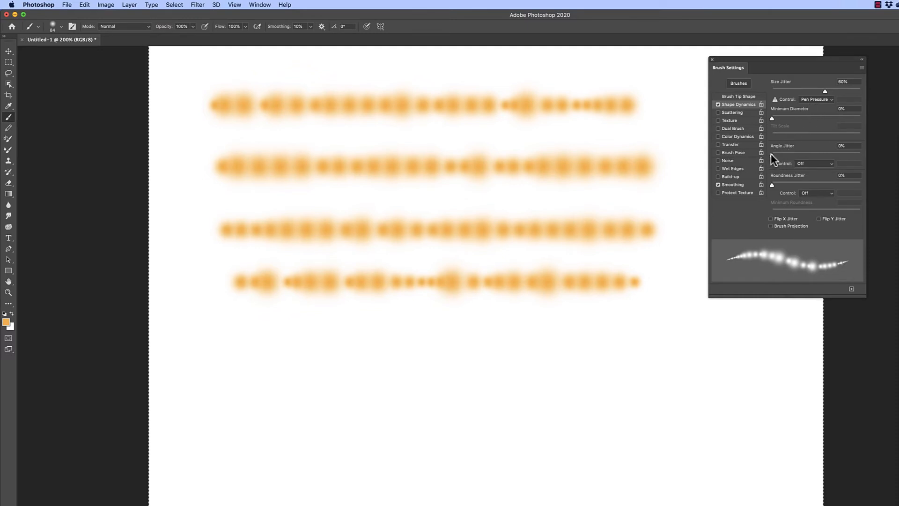
pyautogui.moveTo(779, 153); pyautogui.dragTo(802, 153)
pyautogui.moveTo(242, 339); pyautogui.dragTo(676, 337)
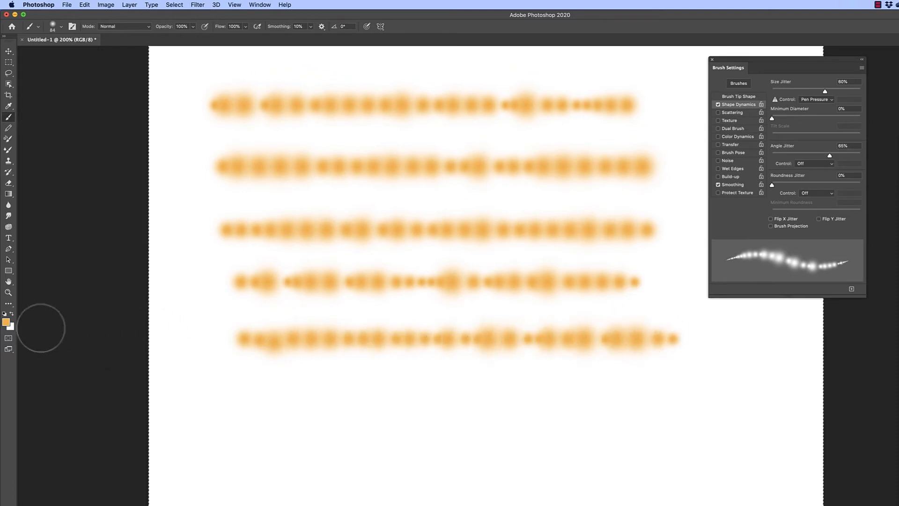
# Step: Set the foreground color to dark red #b62718 and paint a row across the canvas beneath the orange ones
pyautogui.click(6, 323)
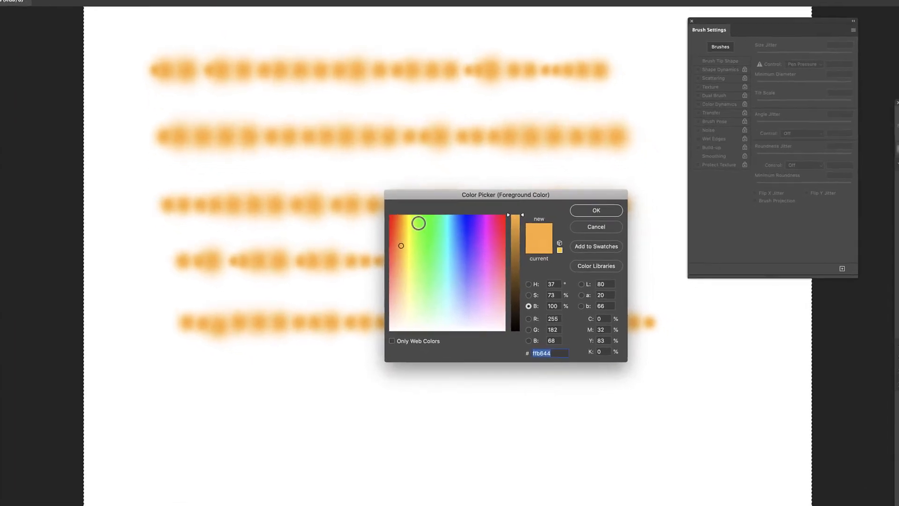
pyautogui.click(391, 230)
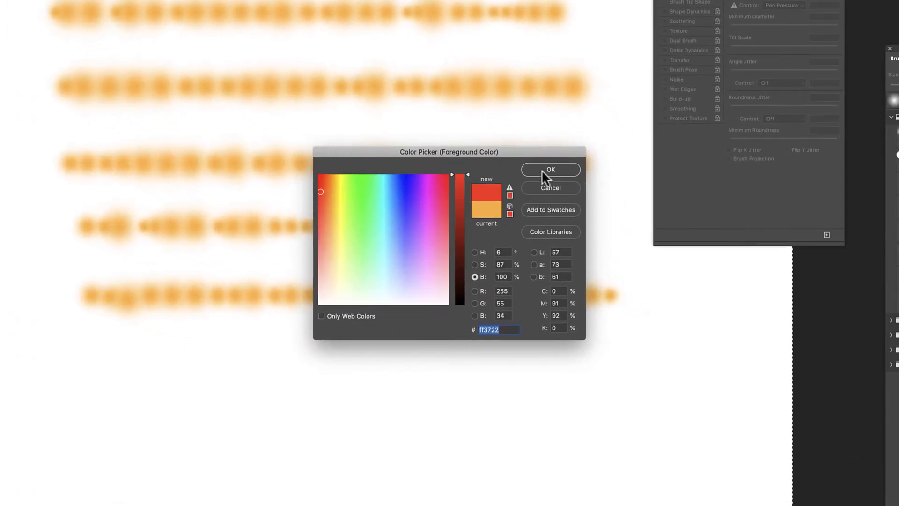
pyautogui.click(460, 210)
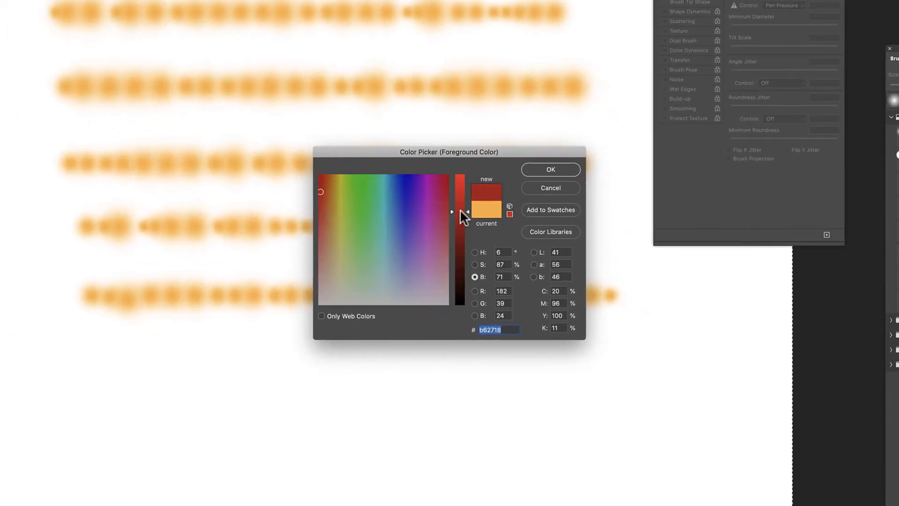
pyautogui.click(546, 169)
pyautogui.click(95, 363)
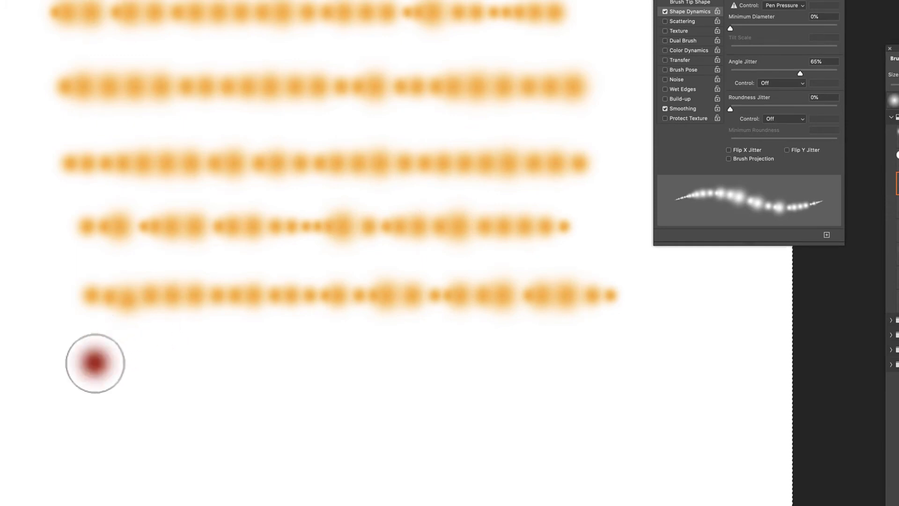
pyautogui.moveTo(95, 363)
pyautogui.mouseDown()
pyautogui.moveTo(406, 367)
pyautogui.moveTo(671, 361)
pyautogui.mouseUp()
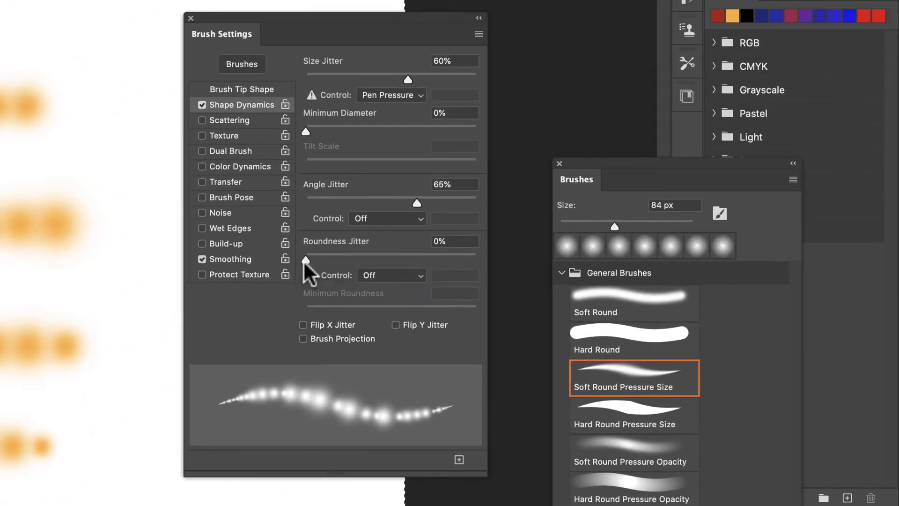
# Step: Set the Roundness Jitter to 76% and paint two dark red rows beneath the existing ones
pyautogui.moveTo(305, 261); pyautogui.dragTo(434, 259)
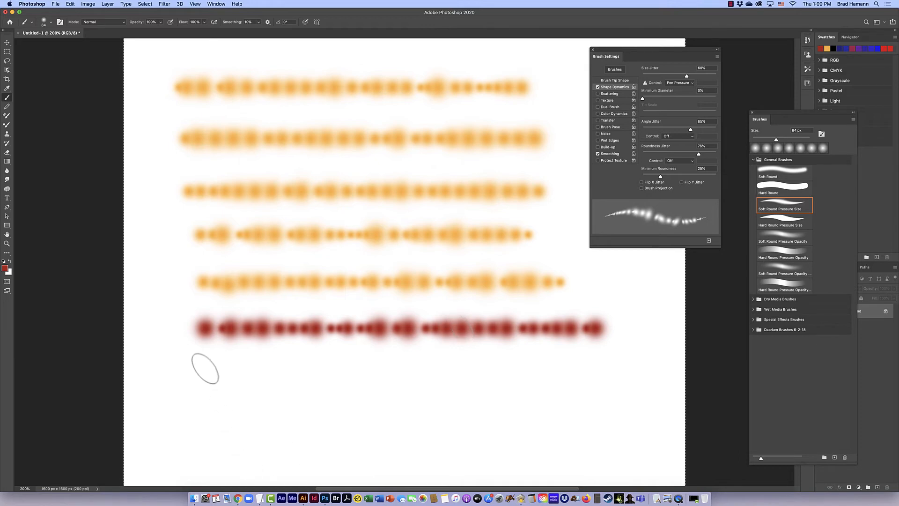
pyautogui.moveTo(205, 368); pyautogui.dragTo(644, 376)
pyautogui.moveTo(207, 397); pyautogui.dragTo(634, 393)
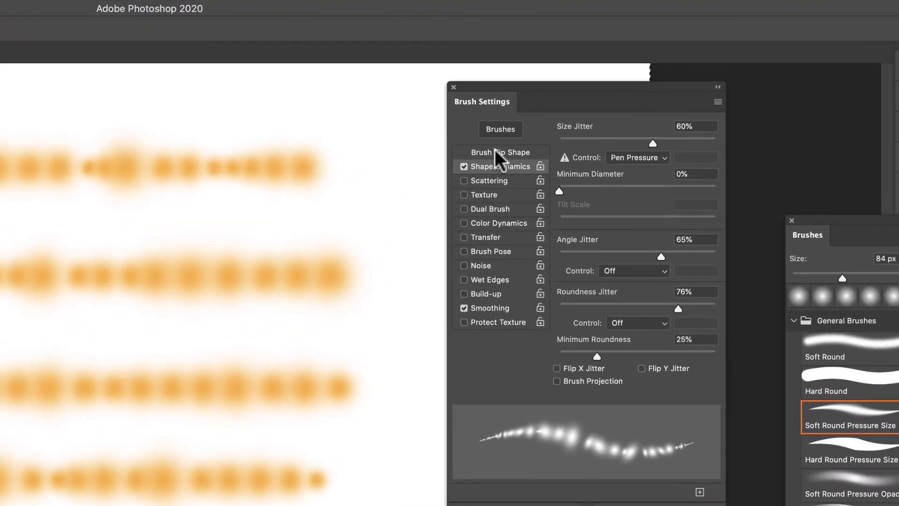
# Step: Set the brush tip's Hardness to 100% and paint two hard-edged dark red rows along the canvas's lower edge
pyautogui.click(613, 80)
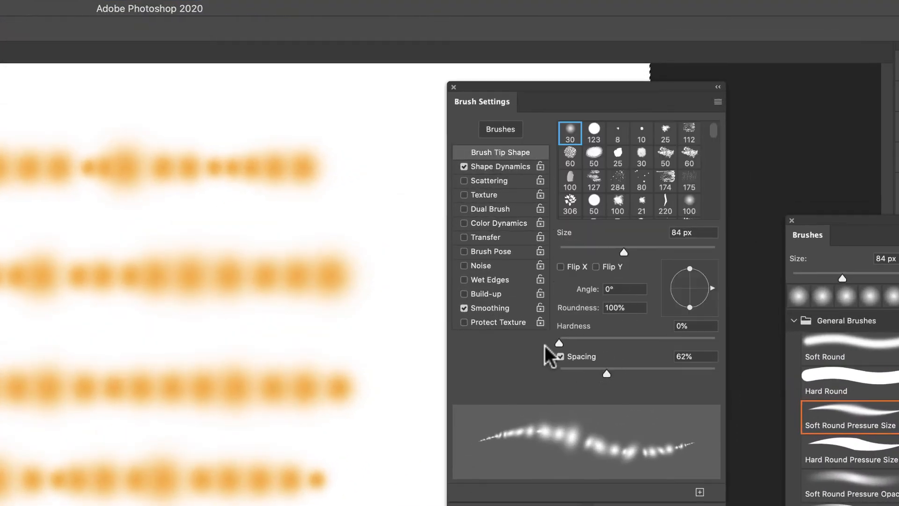
pyautogui.moveTo(559, 343); pyautogui.dragTo(754, 362)
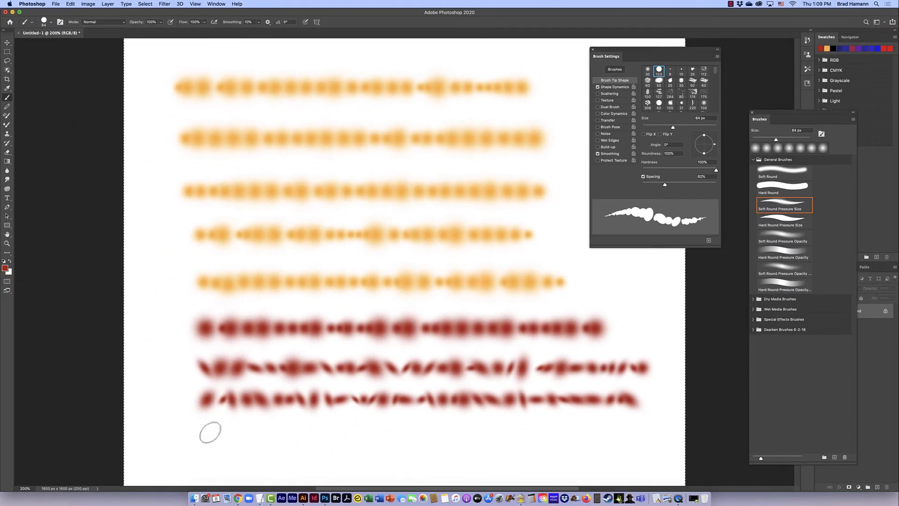
pyautogui.moveTo(206, 431); pyautogui.dragTo(638, 443)
pyautogui.moveTo(211, 463); pyautogui.dragTo(621, 459)
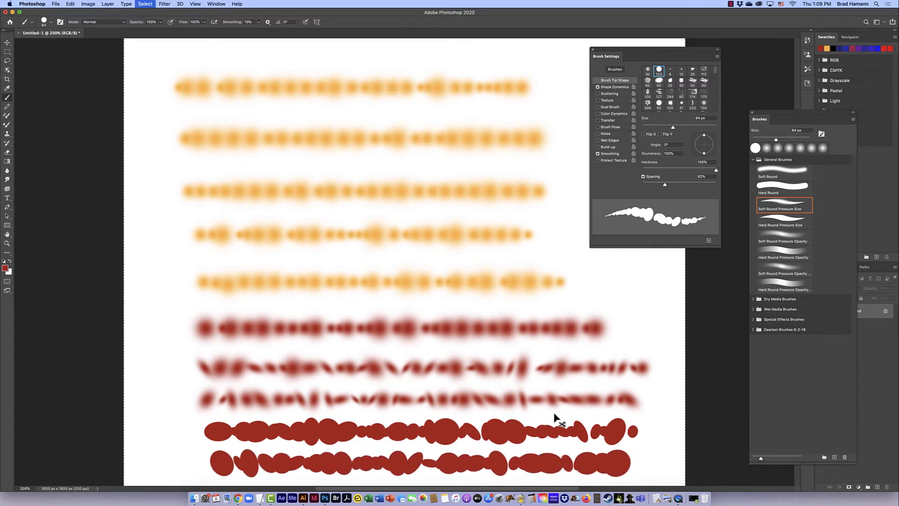
# Step: Fill the canvas with the Background Color at 100% opacity and choose a blue swatch as the foreground color
pyautogui.hotkey('shift', 'BackSpace')
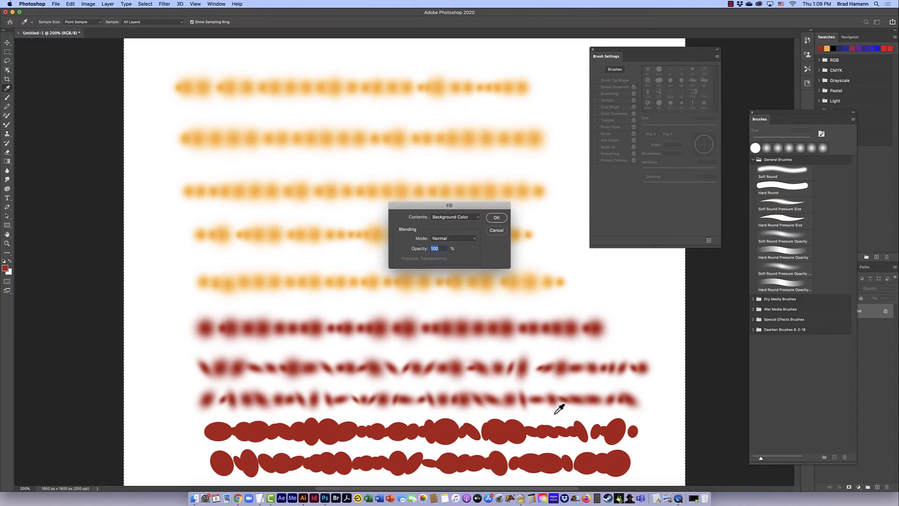
pyautogui.click(495, 217)
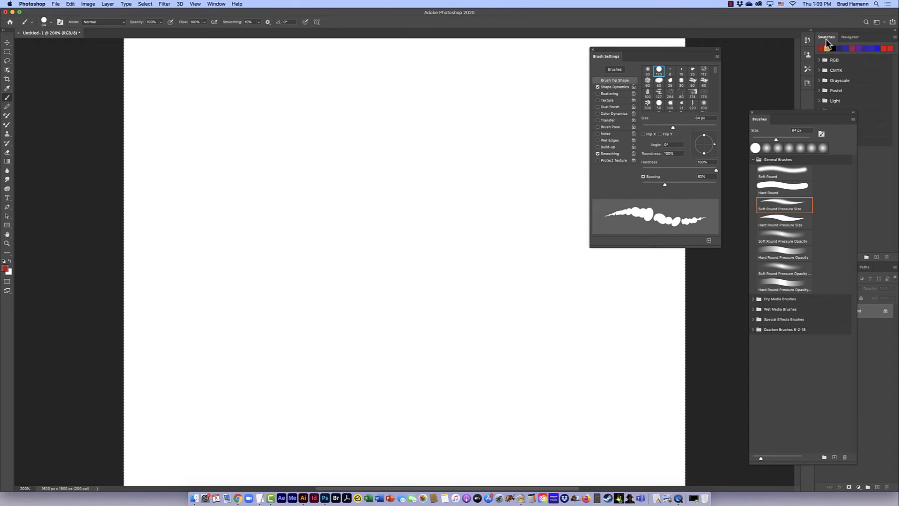
pyautogui.click(878, 48)
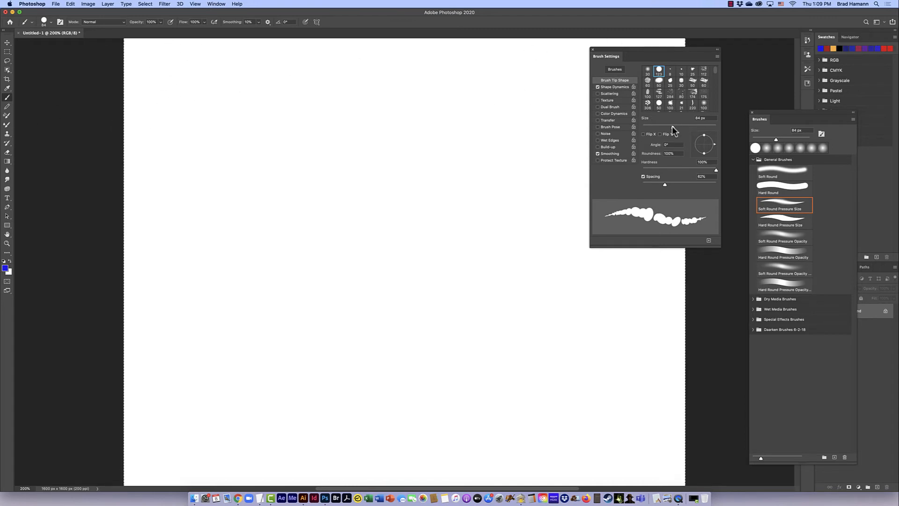
# Step: Set the brush size to 34 px and paint a straight blue row near the canvas's upper edge with two wavy descending strokes beneath it
pyautogui.moveTo(673, 126); pyautogui.dragTo(655, 130)
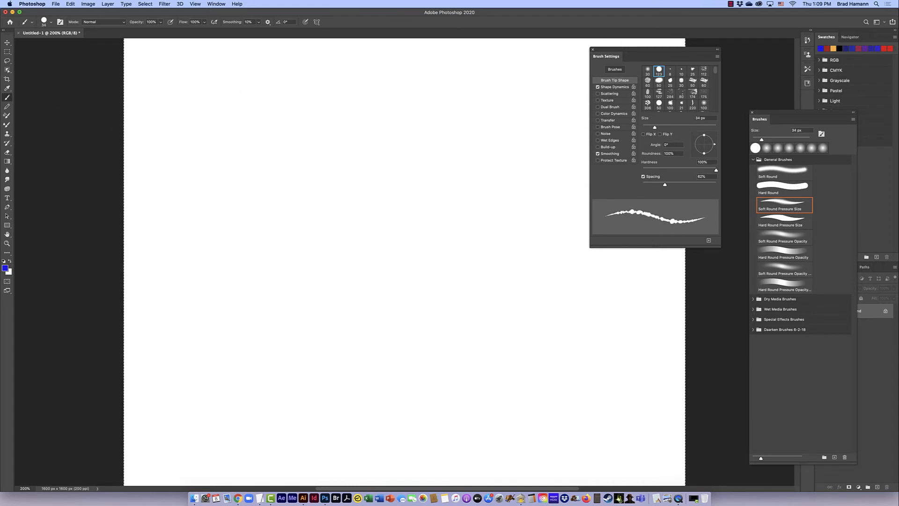
pyautogui.click(166, 70)
pyautogui.moveTo(193, 69); pyautogui.dragTo(500, 70)
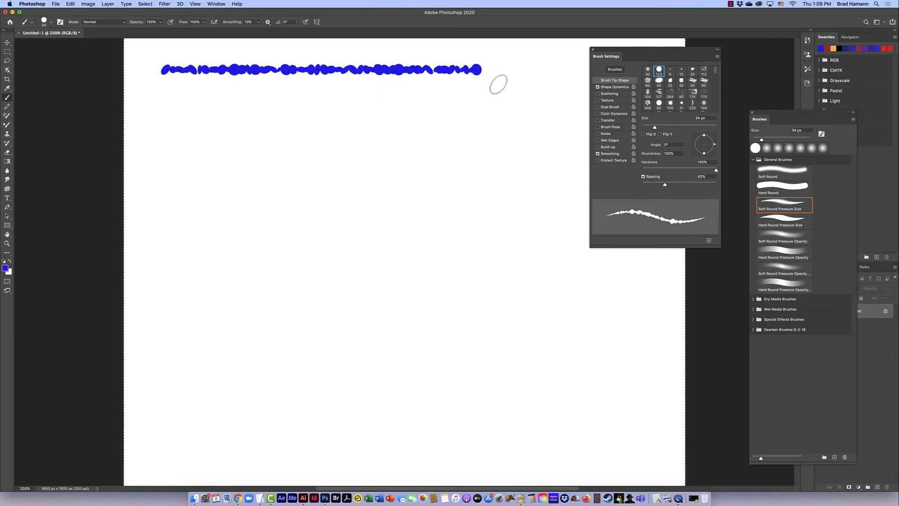
pyautogui.moveTo(159, 107)
pyautogui.mouseDown()
pyautogui.moveTo(210, 139)
pyautogui.moveTo(247, 131)
pyautogui.moveTo(286, 155)
pyautogui.moveTo(347, 152)
pyautogui.moveTo(389, 175)
pyautogui.moveTo(451, 175)
pyautogui.moveTo(485, 198)
pyautogui.moveTo(548, 228)
pyautogui.mouseUp()
pyautogui.moveTo(162, 150)
pyautogui.mouseDown()
pyautogui.moveTo(229, 168)
pyautogui.moveTo(251, 189)
pyautogui.moveTo(555, 250)
pyautogui.mouseUp()
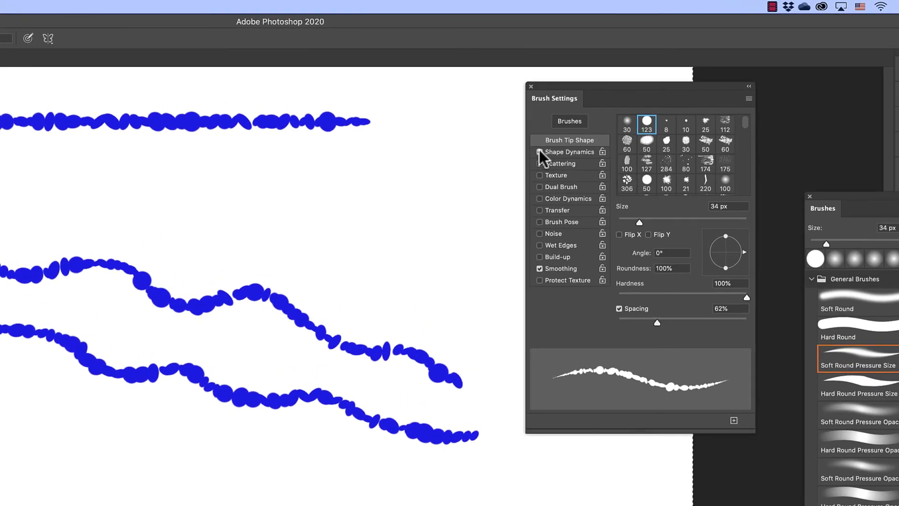
# Step: Turn off Shape Dynamics, enable Scattering, and paint a straight blue row below the wavy strokes
pyautogui.click(594, 90)
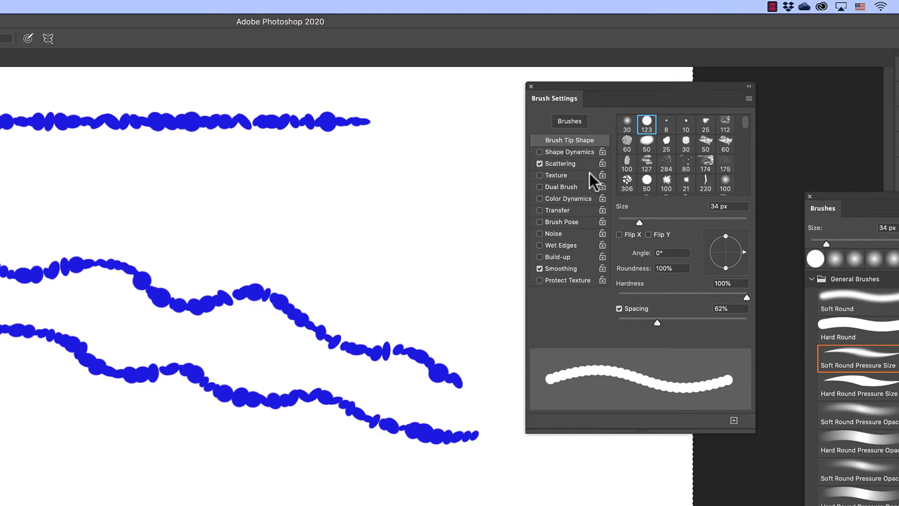
pyautogui.click(574, 164)
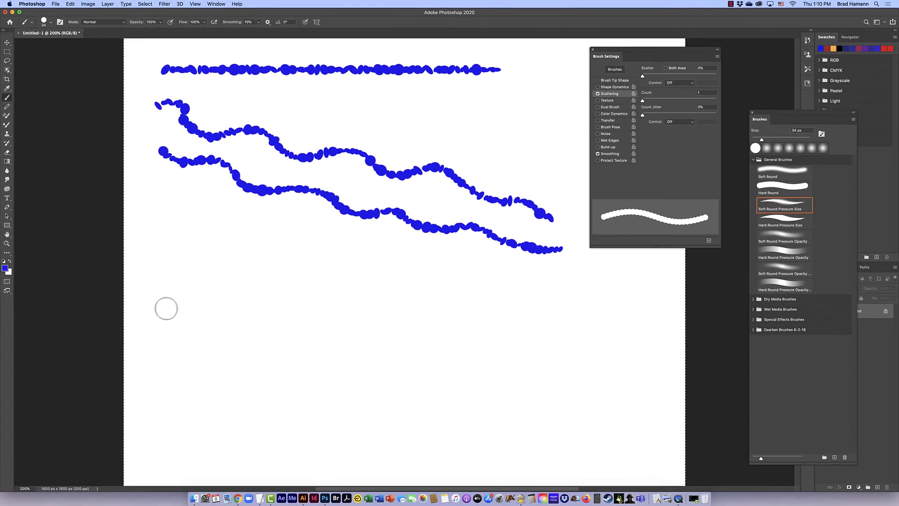
pyautogui.moveTo(164, 308)
pyautogui.mouseDown()
pyautogui.moveTo(415, 308)
pyautogui.moveTo(582, 328)
pyautogui.mouseUp()
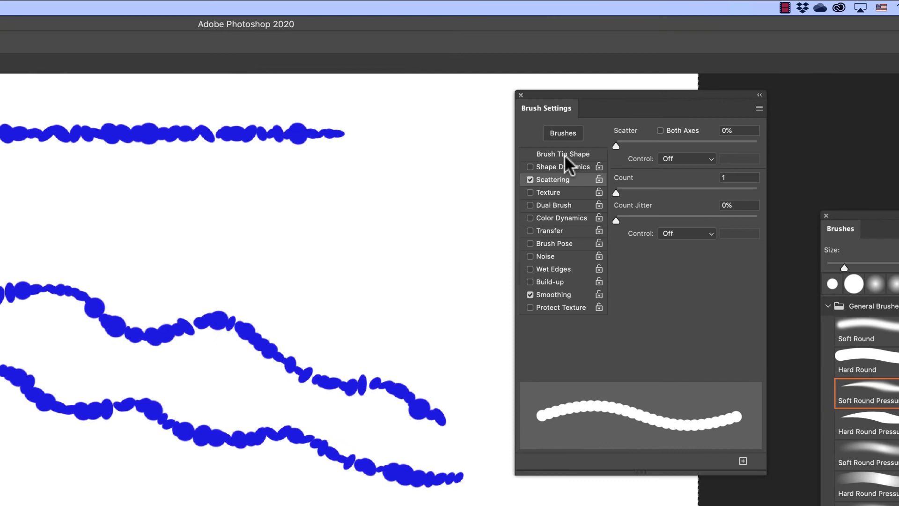
# Step: Set the brush Spacing to 29% and paint another straight blue row beneath the last one
pyautogui.click(615, 81)
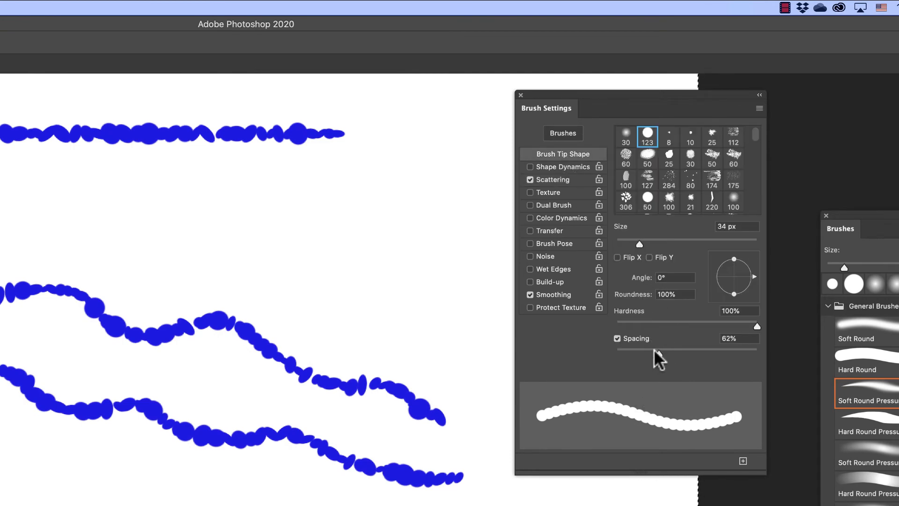
pyautogui.moveTo(657, 354); pyautogui.dragTo(650, 355)
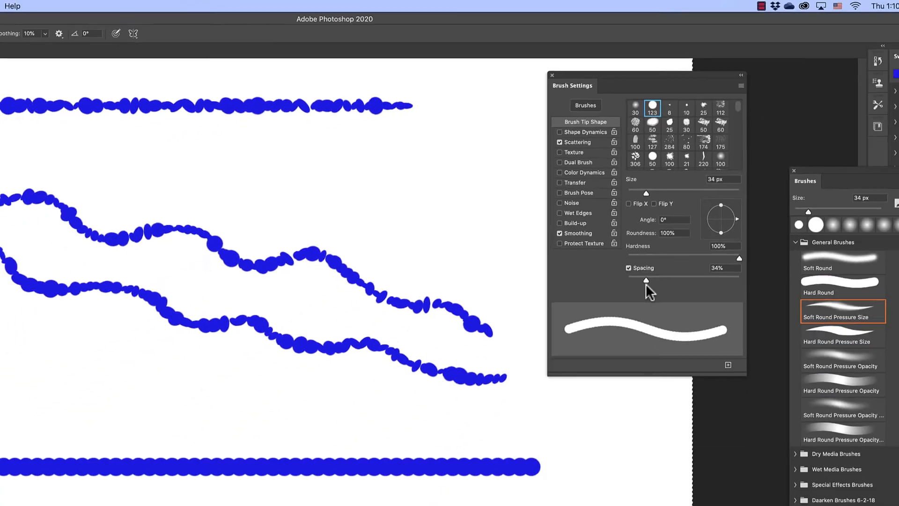
pyautogui.moveTo(646, 284); pyautogui.dragTo(643, 285)
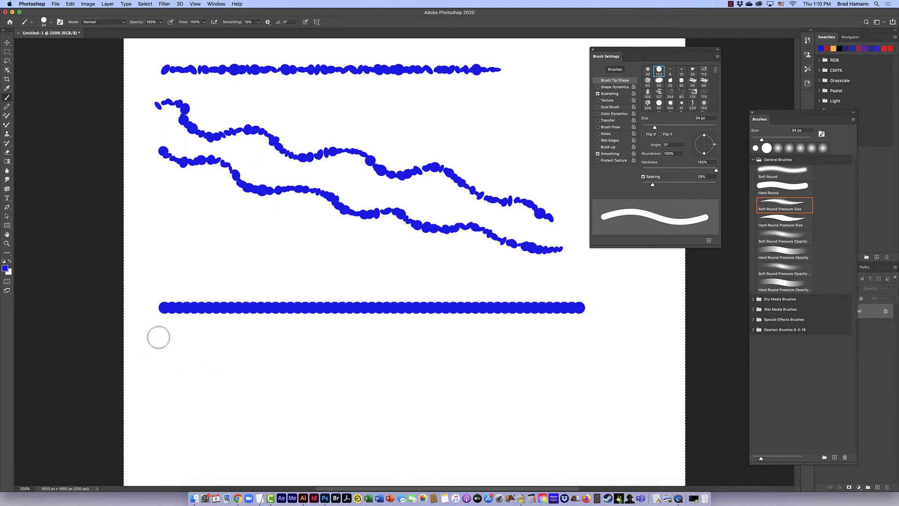
pyautogui.moveTo(158, 337); pyautogui.dragTo(619, 356)
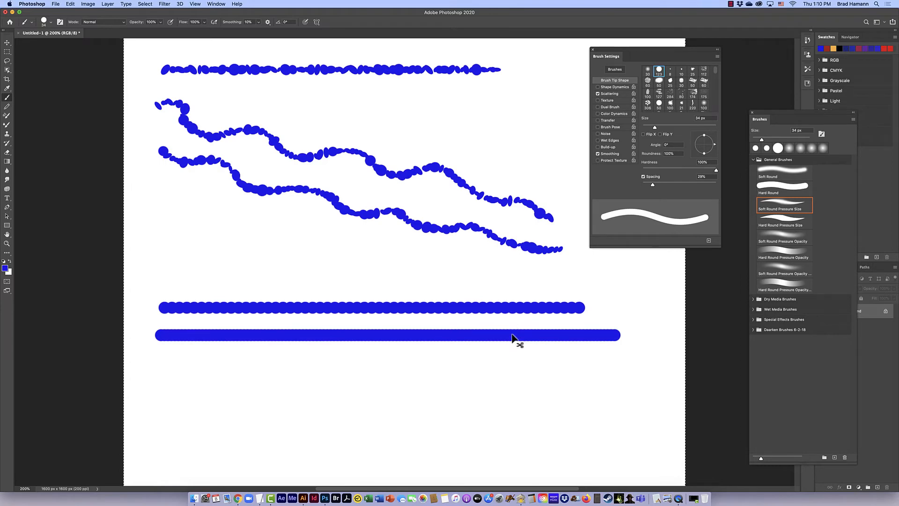
# Step: Set Spacing to 1% and paint a short blue row beneath the others, and another above the straight rows with Hardness at 65%
pyautogui.press('super+equal')
pyautogui.press('super+equal')
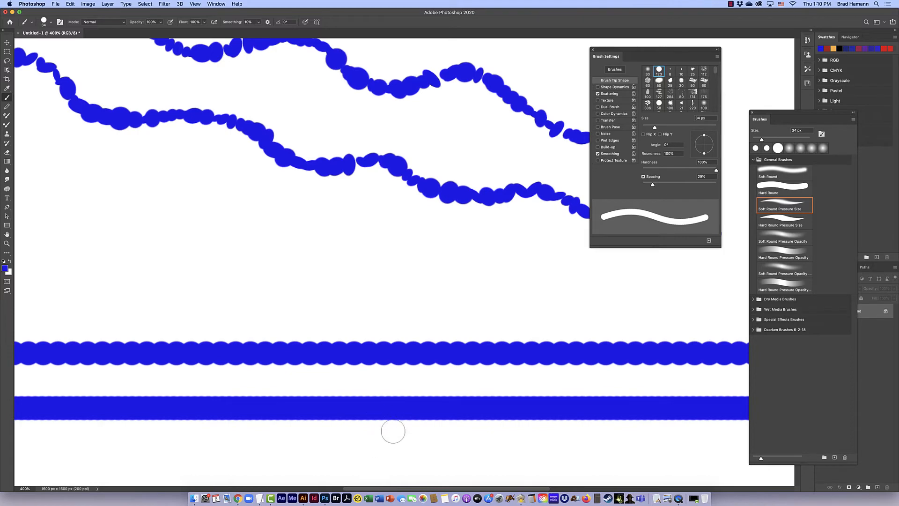
pyautogui.moveTo(652, 183); pyautogui.dragTo(614, 185)
pyautogui.moveTo(224, 449); pyautogui.dragTo(554, 449)
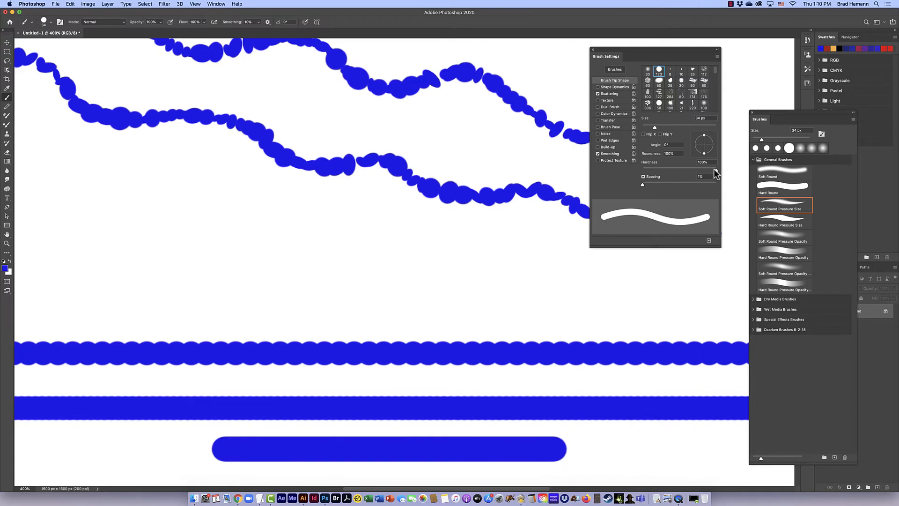
pyautogui.moveTo(716, 171); pyautogui.dragTo(701, 171)
pyautogui.moveTo(209, 297); pyautogui.dragTo(633, 324)
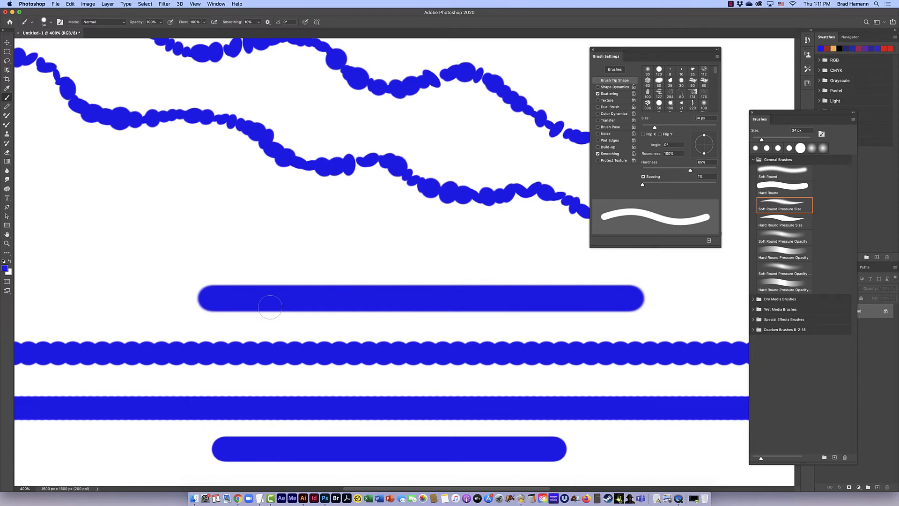
# Step: Clear all the blue strokes by filling the canvas with the white background color
pyautogui.press('super+BackSpace')
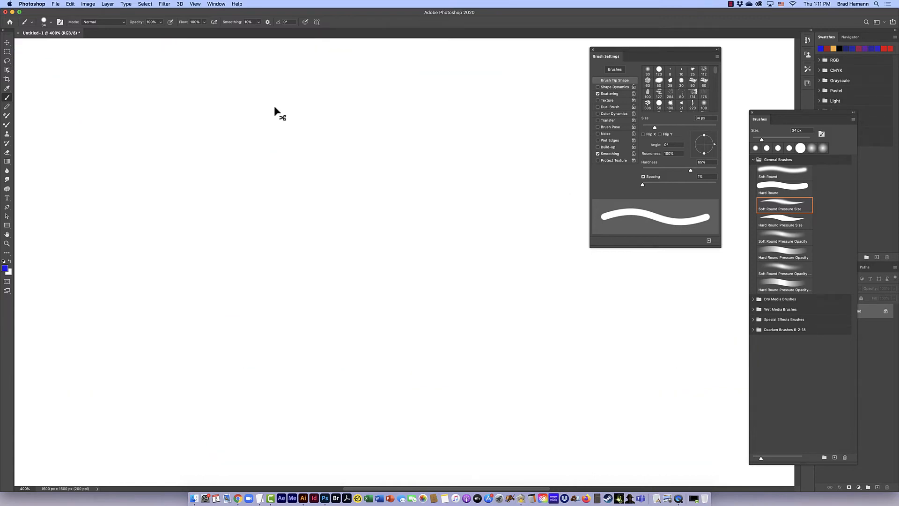
pyautogui.press('super+0')
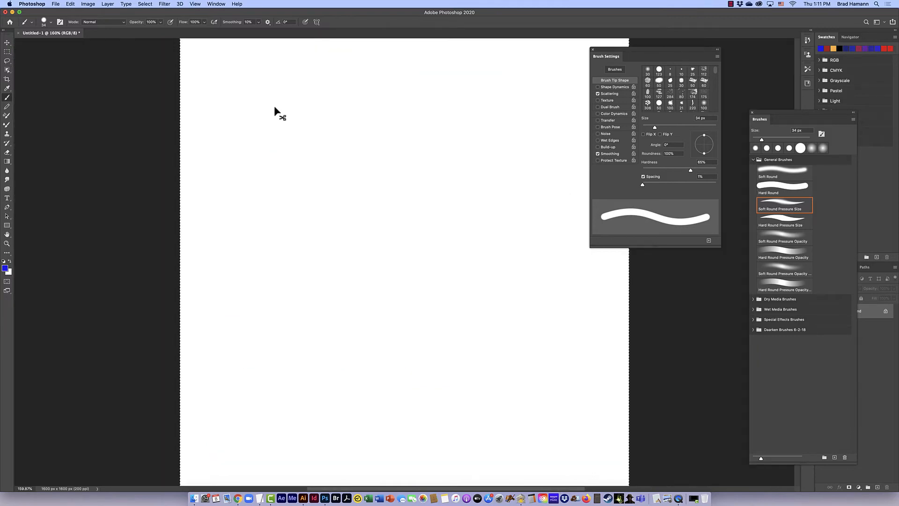
pyautogui.press('super+1')
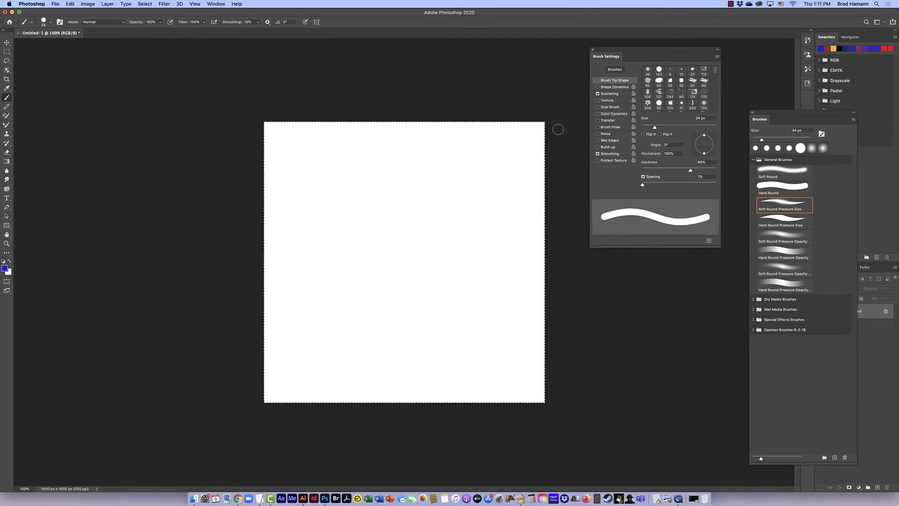
# Step: Paint a winding blue stroke on the deselected canvas with Scatter at 162% on both axes and Count Jitter at 58%
pyautogui.click(616, 100)
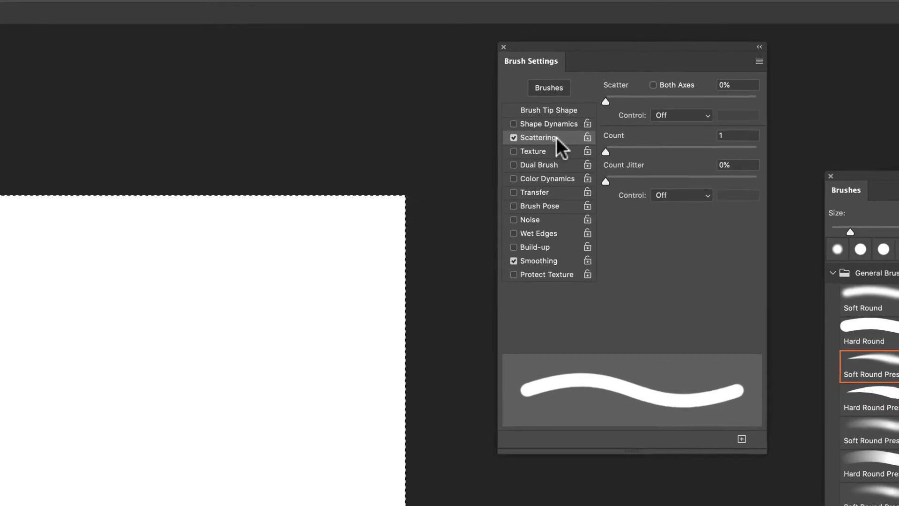
pyautogui.moveTo(603, 106); pyautogui.dragTo(628, 106)
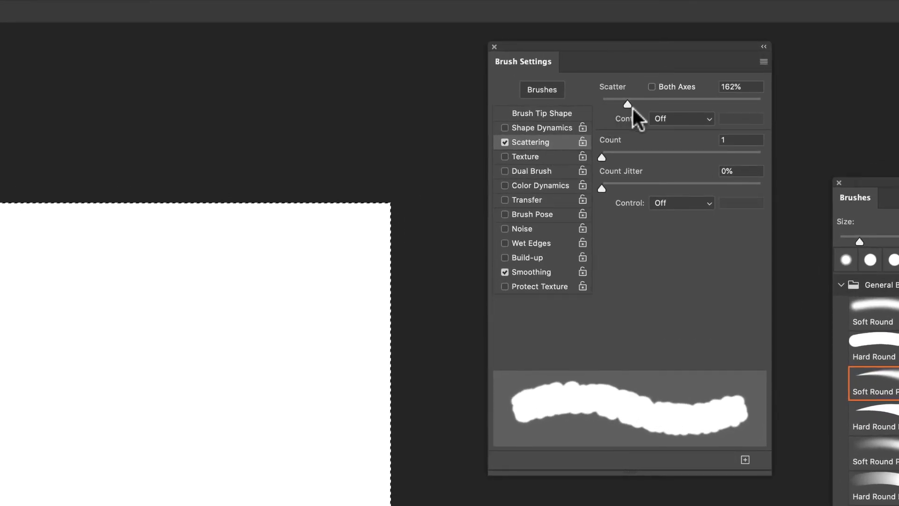
pyautogui.moveTo(600, 158)
pyautogui.mouseDown()
pyautogui.moveTo(725, 175)
pyautogui.moveTo(594, 159)
pyautogui.moveTo(614, 191)
pyautogui.moveTo(743, 203)
pyautogui.moveTo(698, 193)
pyautogui.mouseUp()
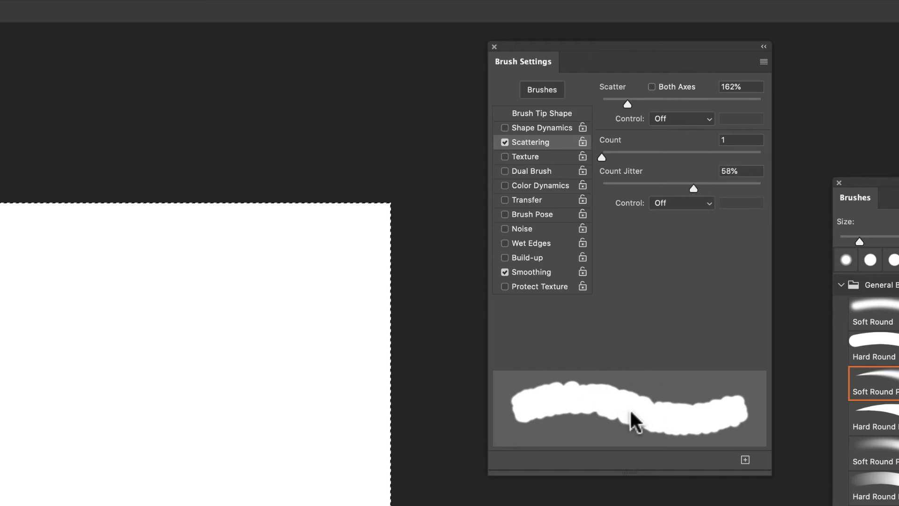
pyautogui.click(652, 87)
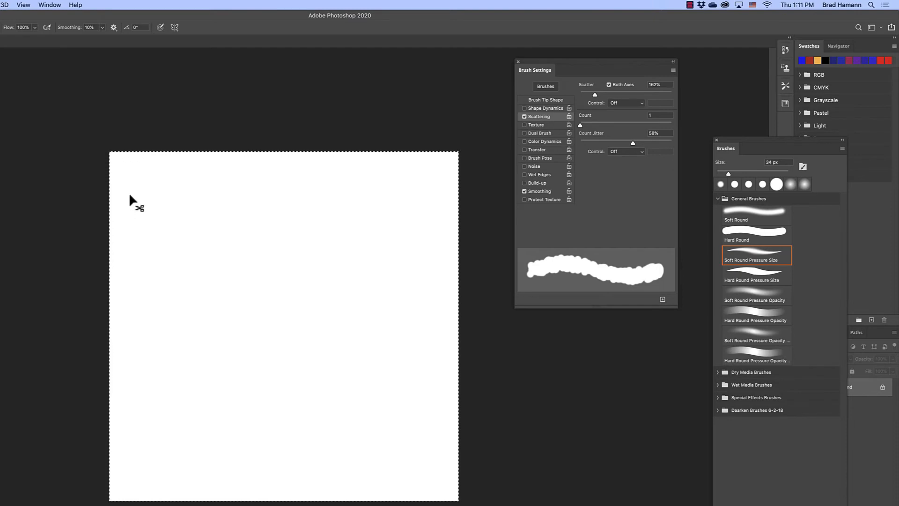
pyautogui.press('super+d')
pyautogui.moveTo(136, 188)
pyautogui.mouseDown()
pyautogui.moveTo(272, 209)
pyautogui.moveTo(283, 199)
pyautogui.moveTo(316, 209)
pyautogui.moveTo(355, 204)
pyautogui.moveTo(380, 224)
pyautogui.moveTo(309, 231)
pyautogui.moveTo(285, 249)
pyautogui.moveTo(189, 248)
pyautogui.moveTo(174, 259)
pyautogui.moveTo(186, 276)
pyautogui.moveTo(226, 277)
pyautogui.moveTo(254, 291)
pyautogui.moveTo(308, 282)
pyautogui.moveTo(388, 296)
pyautogui.mouseUp()
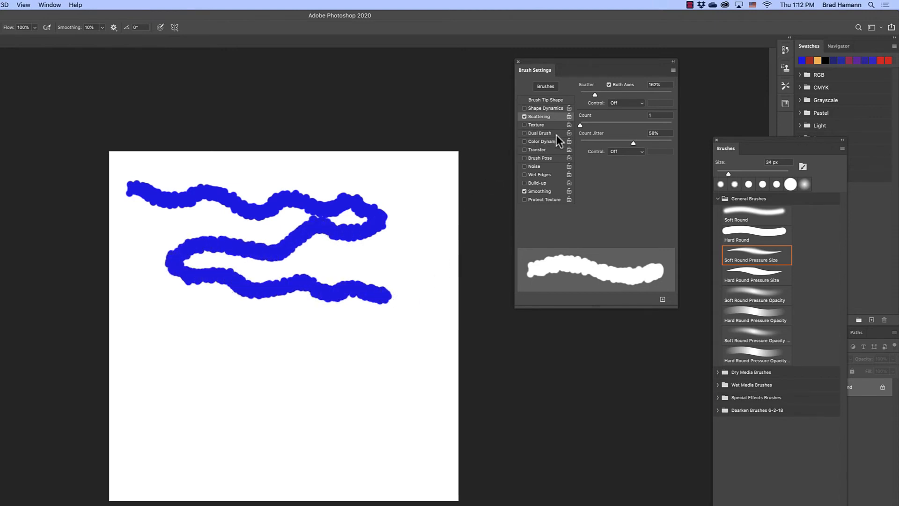
# Step: Set the brush Hardness to 16% and paint a wavy blue stroke beneath the winding one
pyautogui.click(538, 100)
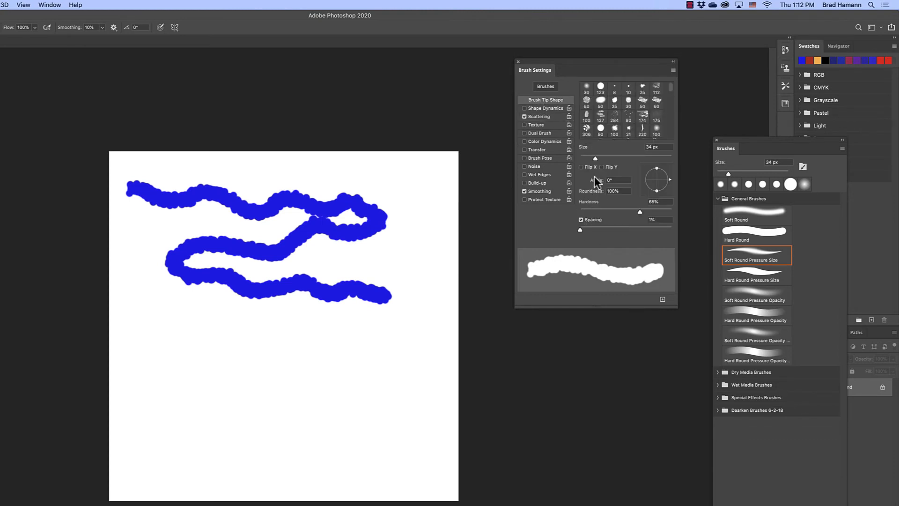
pyautogui.moveTo(639, 212); pyautogui.dragTo(594, 213)
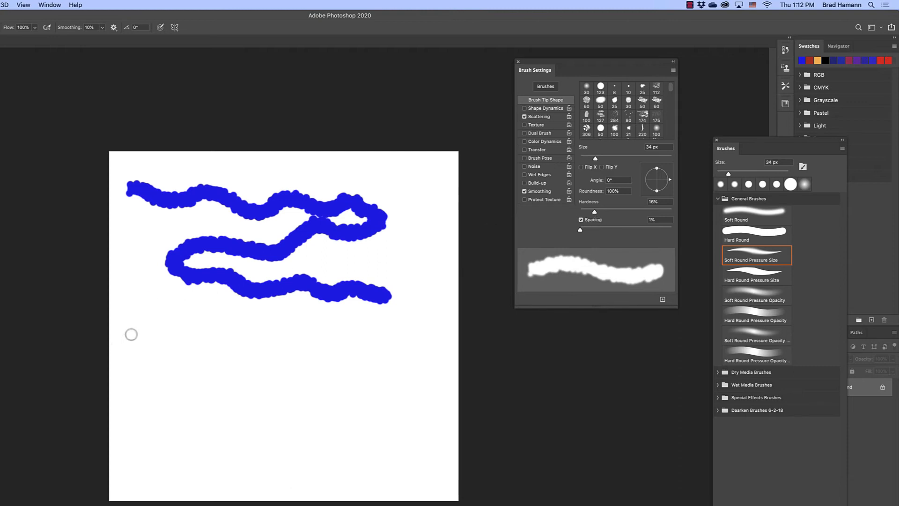
pyautogui.moveTo(128, 330)
pyautogui.mouseDown()
pyautogui.moveTo(182, 338)
pyautogui.moveTo(206, 325)
pyautogui.moveTo(241, 342)
pyautogui.moveTo(396, 330)
pyautogui.mouseUp()
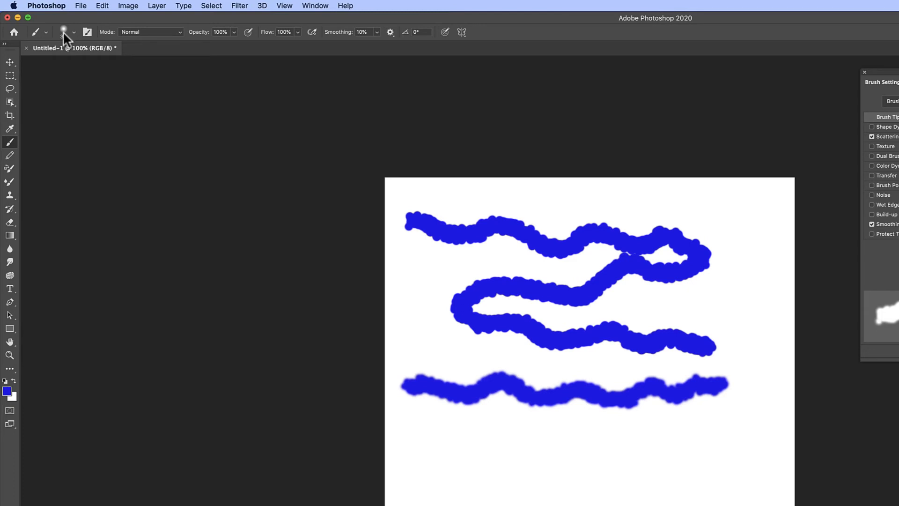
# Step: Examine the tool presets and the brush preset options available for the Brush tool
pyautogui.click(46, 31)
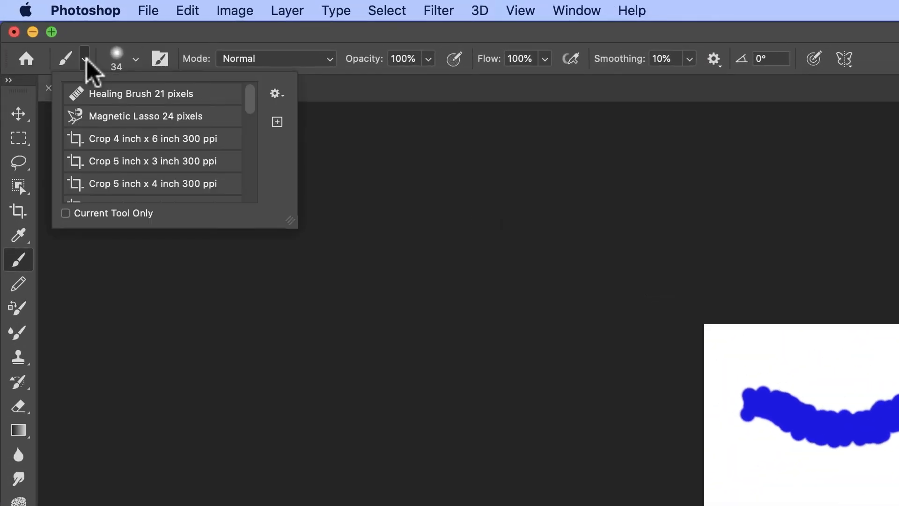
pyautogui.click(86, 60)
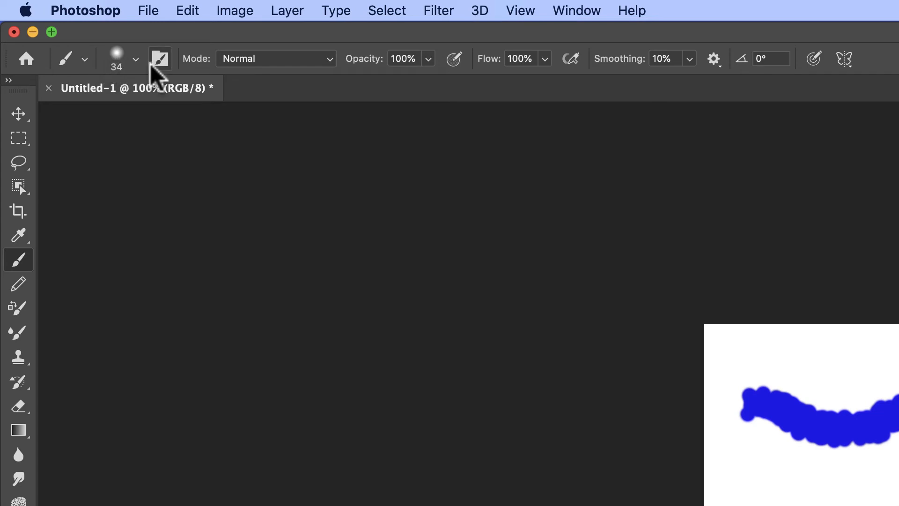
pyautogui.click(135, 60)
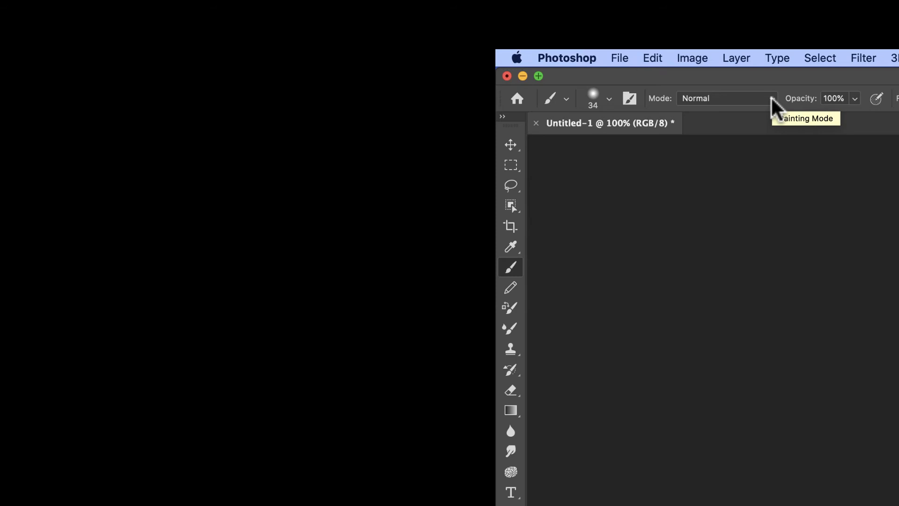
# Step: Set the brush opacity to 39% and paint a looping pale blue stroke across and below the soft wavy stroke
pyautogui.click(853, 97)
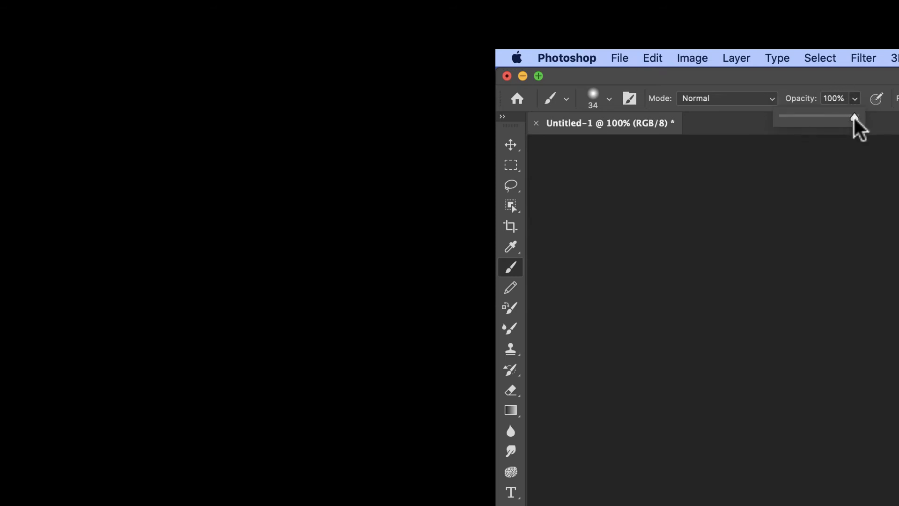
pyautogui.moveTo(853, 115); pyautogui.dragTo(809, 118)
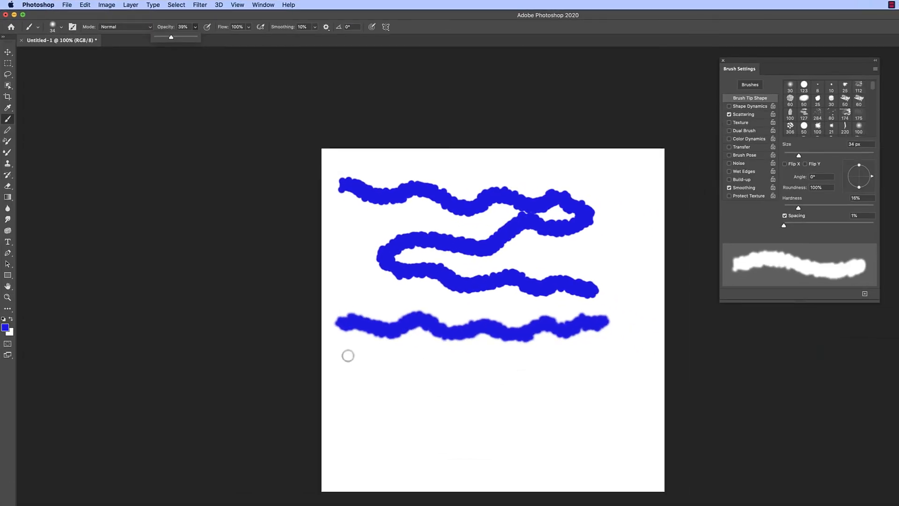
pyautogui.moveTo(348, 356)
pyautogui.mouseDown()
pyautogui.moveTo(403, 364)
pyautogui.moveTo(521, 361)
pyautogui.moveTo(521, 322)
pyautogui.moveTo(532, 314)
pyautogui.moveTo(552, 333)
pyautogui.moveTo(544, 352)
pyautogui.moveTo(502, 350)
pyautogui.moveTo(471, 321)
pyautogui.moveTo(432, 308)
pyautogui.moveTo(399, 308)
pyautogui.moveTo(376, 354)
pyautogui.moveTo(352, 344)
pyautogui.moveTo(361, 310)
pyautogui.moveTo(410, 312)
pyautogui.moveTo(446, 359)
pyautogui.moveTo(474, 349)
pyautogui.moveTo(482, 314)
pyautogui.moveTo(506, 310)
pyautogui.moveTo(528, 374)
pyautogui.moveTo(570, 375)
pyautogui.mouseUp()
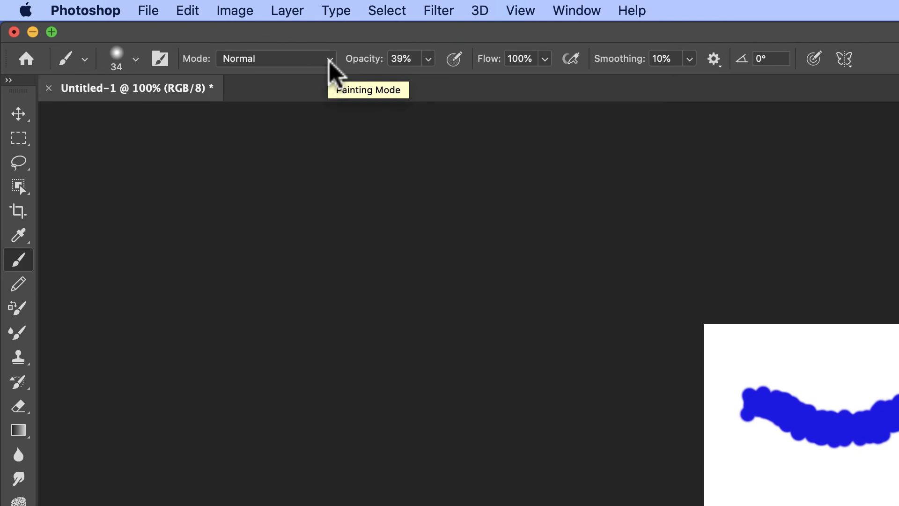
# Step: Switch the painting mode to Multiply and paint looping blue strokes over the pale ones, extending below them
pyautogui.click(330, 61)
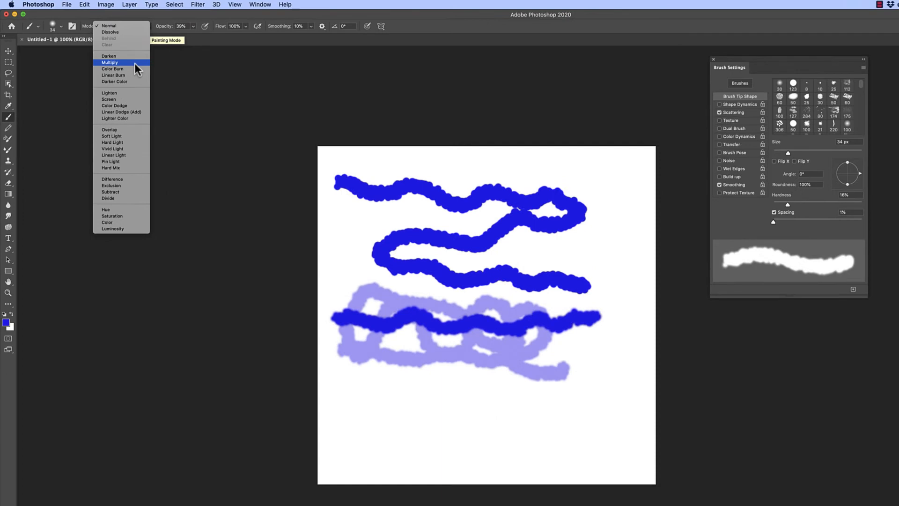
pyautogui.click(134, 63)
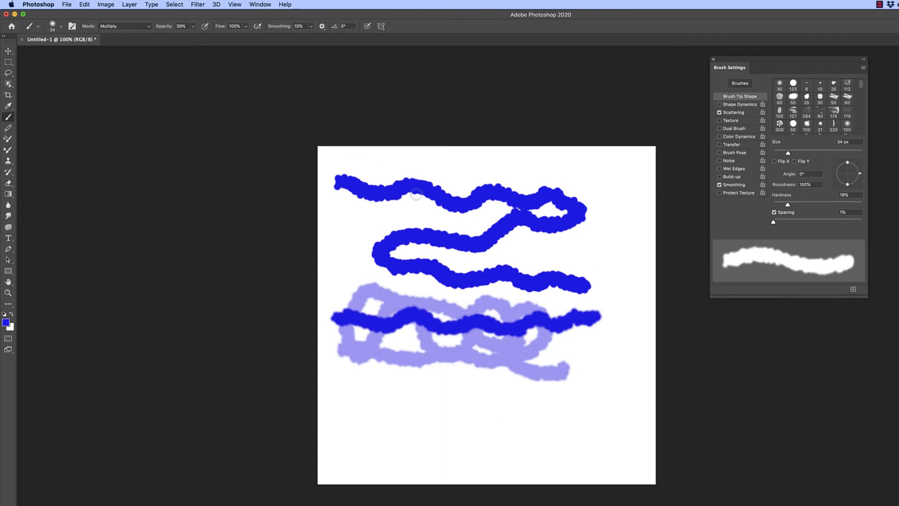
pyautogui.moveTo(376, 404)
pyautogui.mouseDown()
pyautogui.moveTo(427, 347)
pyautogui.moveTo(474, 371)
pyautogui.moveTo(493, 367)
pyautogui.moveTo(481, 324)
pyautogui.moveTo(490, 315)
pyautogui.moveTo(510, 327)
pyautogui.moveTo(556, 386)
pyautogui.moveTo(589, 372)
pyautogui.moveTo(561, 327)
pyautogui.moveTo(569, 317)
pyautogui.moveTo(594, 328)
pyautogui.moveTo(590, 352)
pyautogui.moveTo(548, 363)
pyautogui.moveTo(508, 359)
pyautogui.moveTo(436, 383)
pyautogui.moveTo(339, 343)
pyautogui.moveTo(324, 364)
pyautogui.moveTo(358, 377)
pyautogui.moveTo(390, 350)
pyautogui.moveTo(408, 316)
pyautogui.moveTo(402, 287)
pyautogui.moveTo(450, 313)
pyautogui.moveTo(431, 346)
pyautogui.moveTo(448, 381)
pyautogui.moveTo(488, 416)
pyautogui.moveTo(550, 415)
pyautogui.mouseUp()
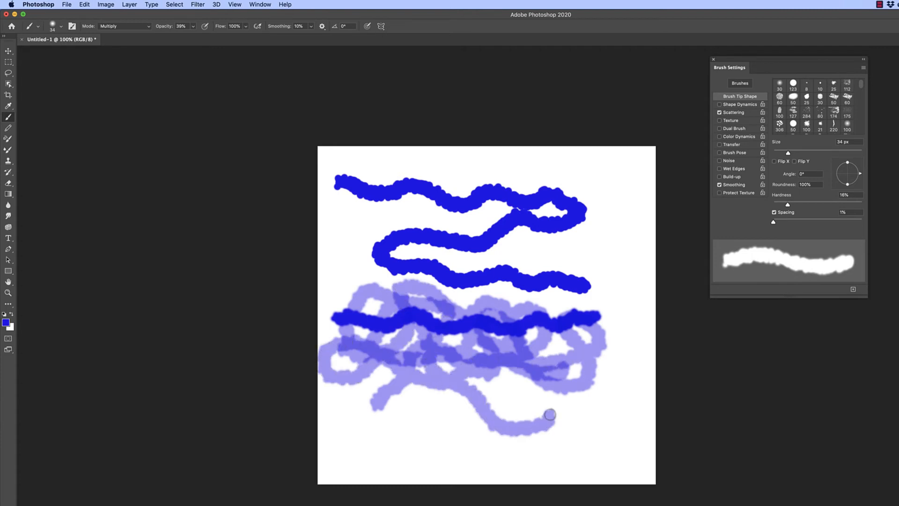
# Step: Try the Lighten and Hard Mix painting modes with short dabs over the uppermost blue stroke
pyautogui.click(148, 27)
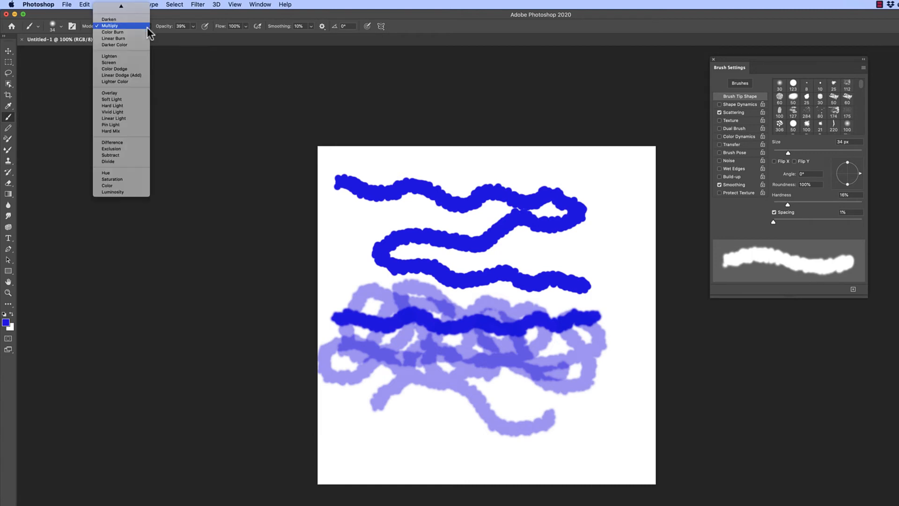
pyautogui.click(120, 56)
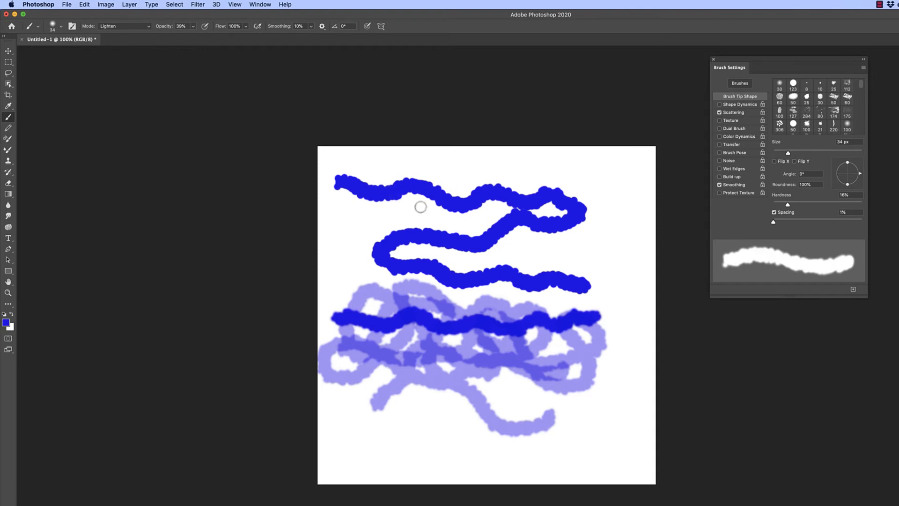
pyautogui.click(148, 26)
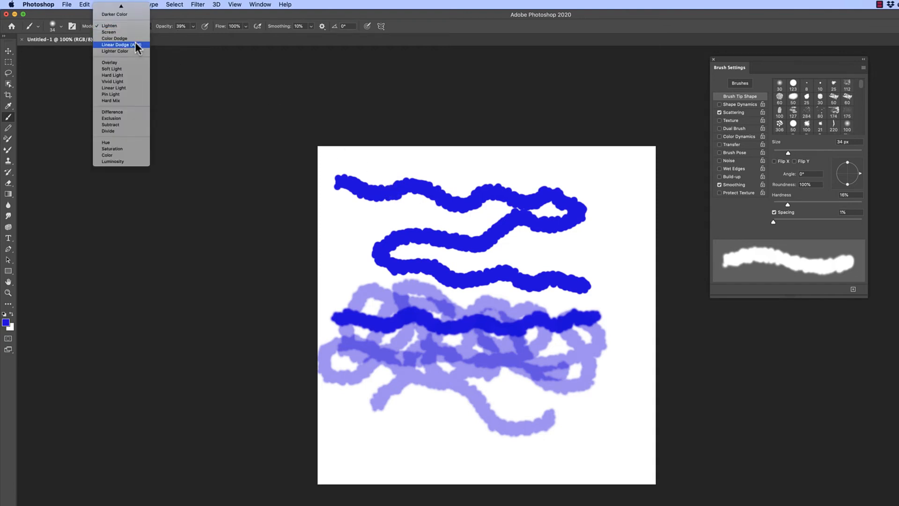
pyautogui.click(117, 100)
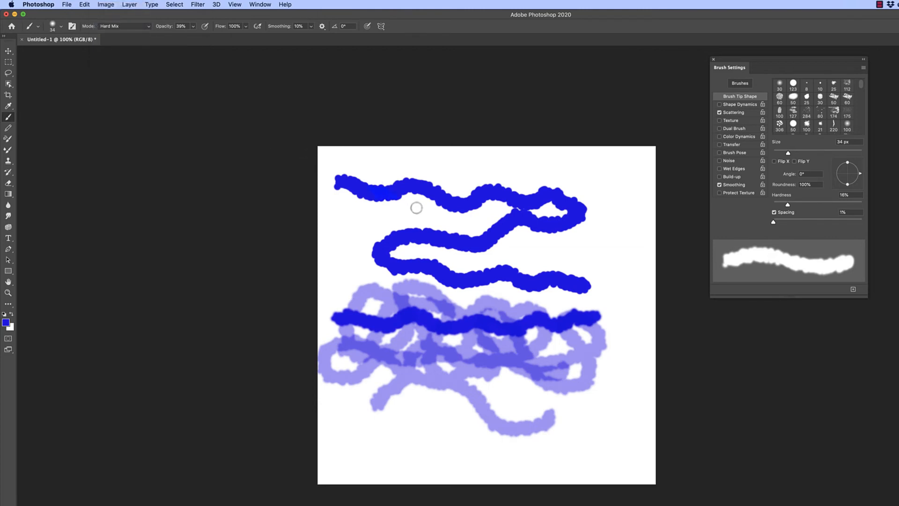
pyautogui.moveTo(416, 204); pyautogui.dragTo(440, 178)
# Step: Try the Color Dodge painting mode, and set up the brush with Color Burn mode and 77% opacity
pyautogui.click(148, 26)
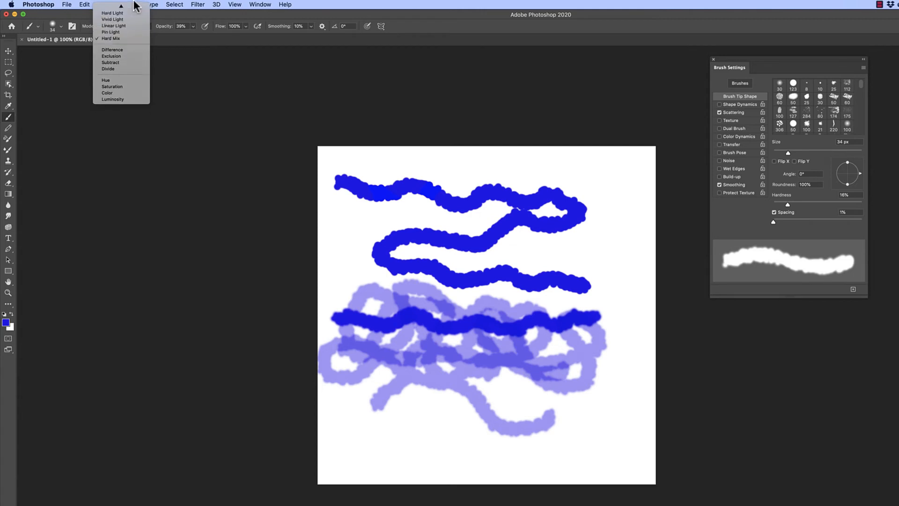
pyautogui.click(121, 21)
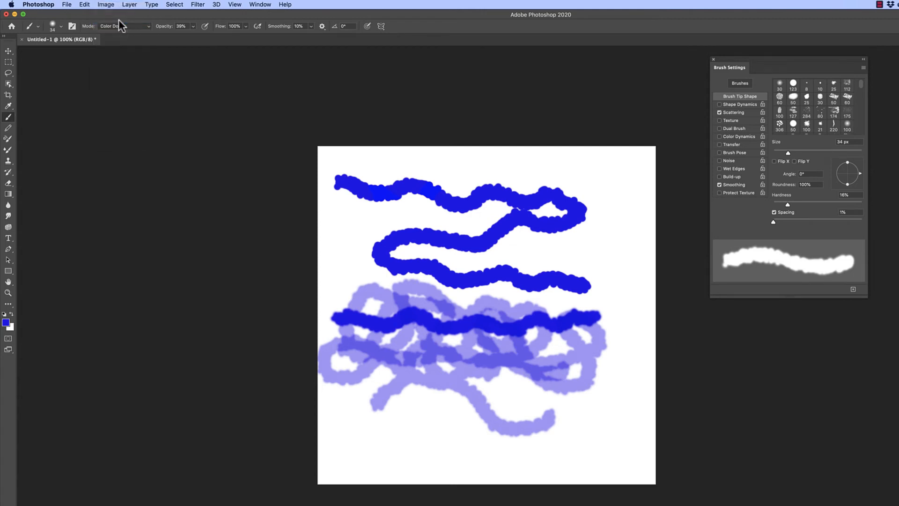
pyautogui.click(149, 26)
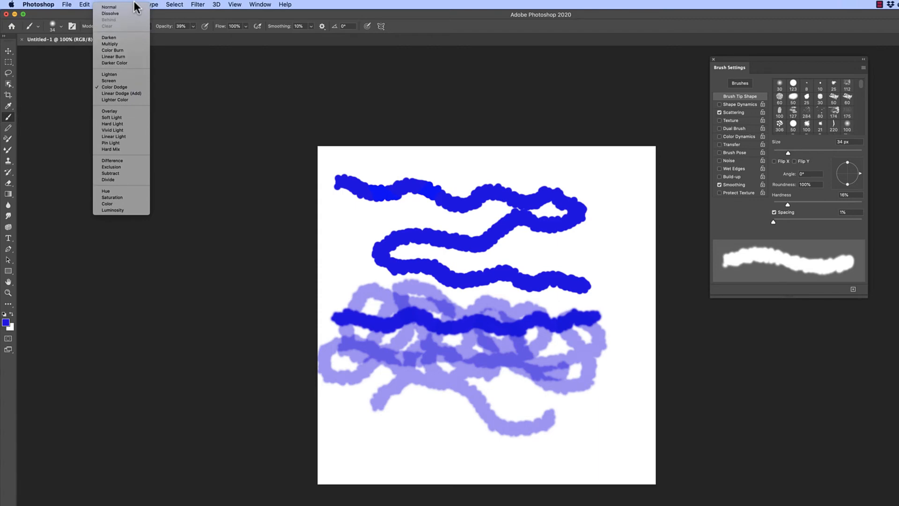
pyautogui.click(120, 51)
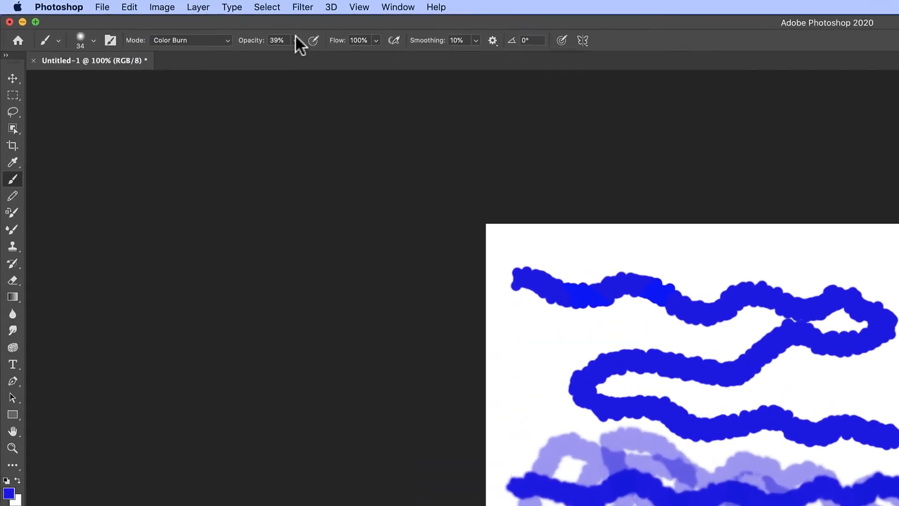
pyautogui.click(295, 40)
pyautogui.moveTo(294, 53); pyautogui.dragTo(328, 55)
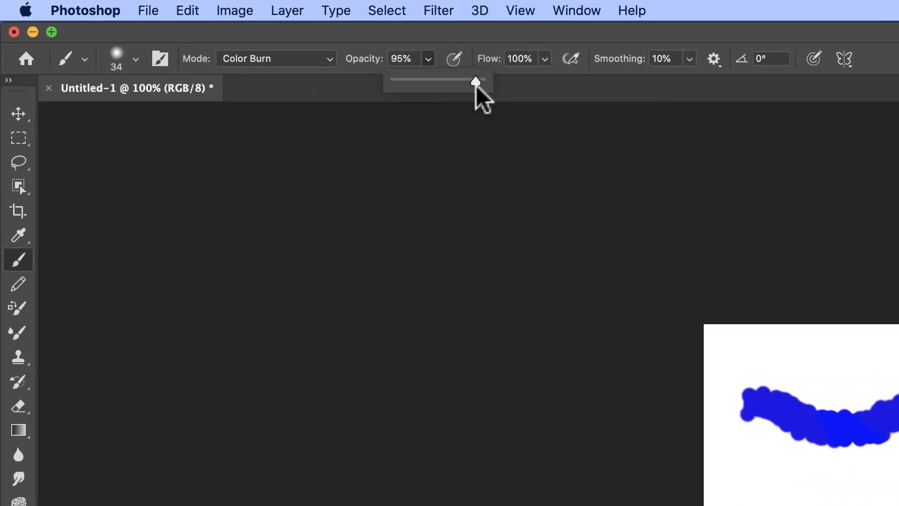
pyautogui.moveTo(476, 83); pyautogui.dragTo(460, 83)
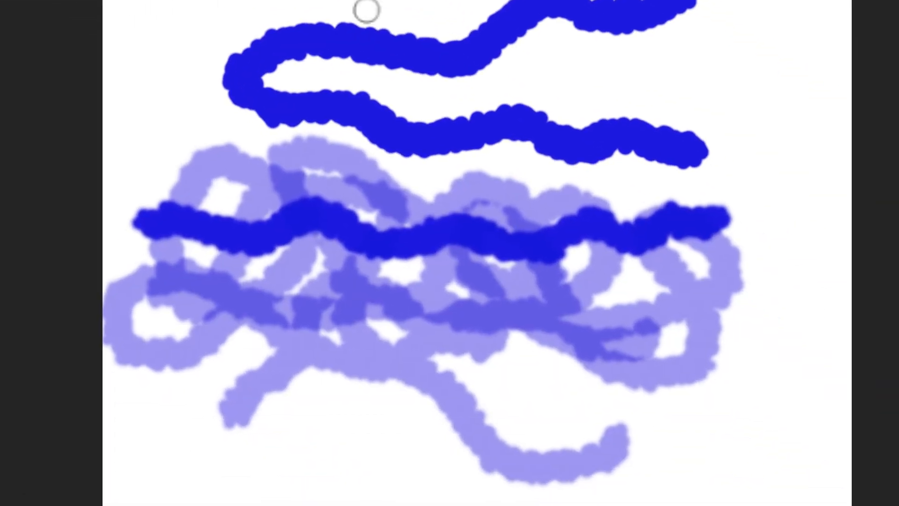
# Step: Paint short Color Burn strokes over the winding blue line and the pale overlapping strokes beneath it
pyautogui.moveTo(369, 28); pyautogui.dragTo(387, 69)
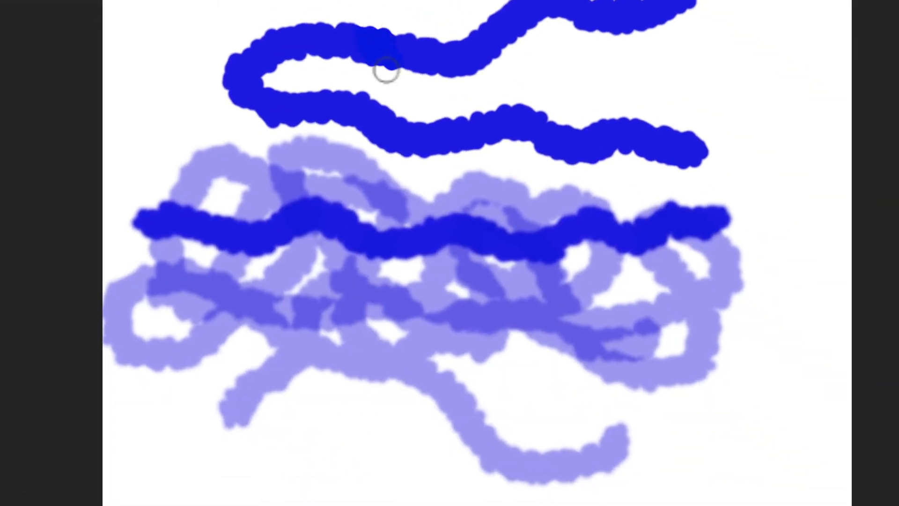
pyautogui.moveTo(489, 281)
pyautogui.mouseDown()
pyautogui.moveTo(451, 390)
pyautogui.moveTo(492, 419)
pyautogui.mouseUp()
pyautogui.moveTo(583, 368)
pyautogui.mouseDown()
pyautogui.moveTo(608, 321)
pyautogui.moveTo(718, 372)
pyautogui.mouseUp()
pyautogui.moveTo(628, 381)
pyautogui.mouseDown()
pyautogui.moveTo(485, 268)
pyautogui.moveTo(351, 311)
pyautogui.moveTo(297, 385)
pyautogui.moveTo(248, 249)
pyautogui.moveTo(351, 395)
pyautogui.mouseUp()
pyautogui.moveTo(464, 434); pyautogui.dragTo(573, 476)
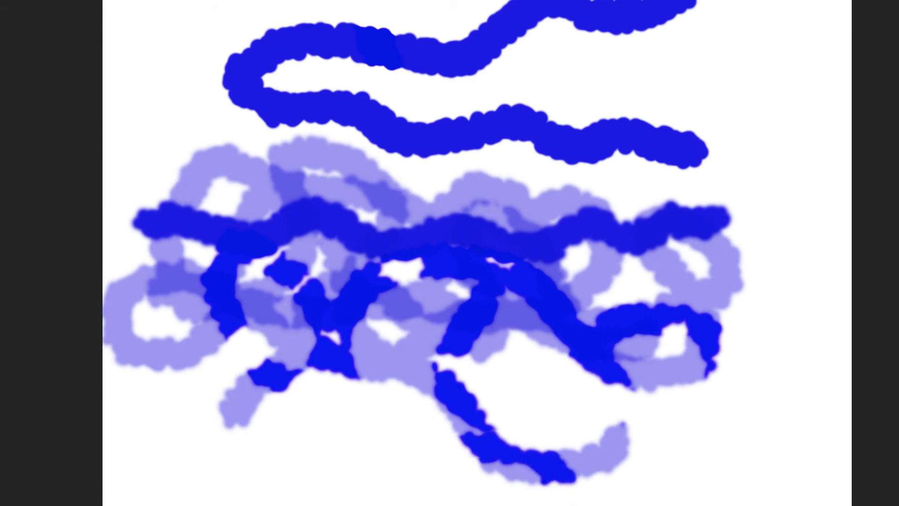
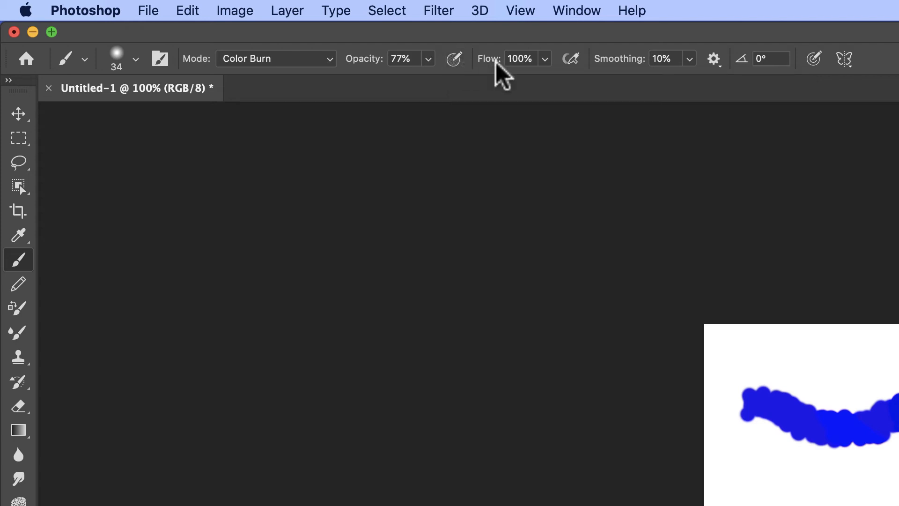
# Step: Clear all strokes by filling the canvas with white, and set the brush's painting mode back to Normal
pyautogui.click(544, 60)
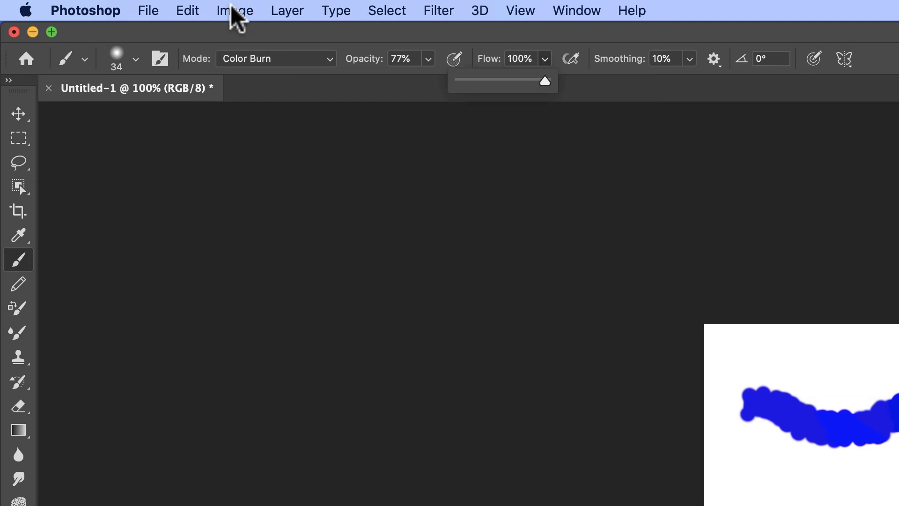
pyautogui.click(187, 10)
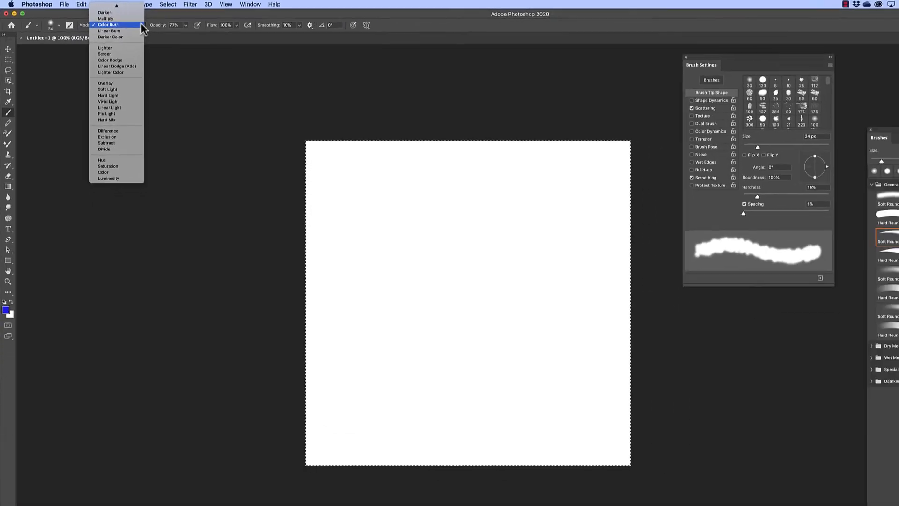
pyautogui.click(120, 10)
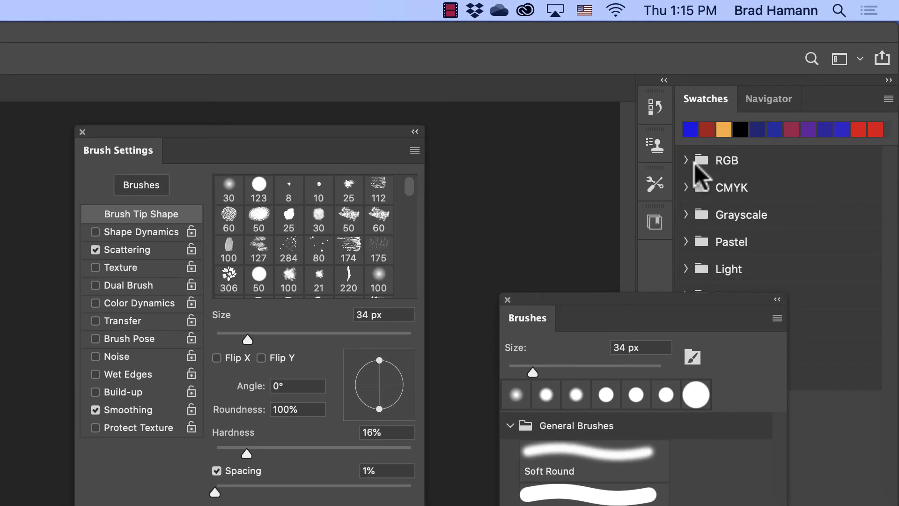
# Step: Choose the green CMYK swatch as foreground color and paint a wavy stroke across the upper canvas
pyautogui.click(685, 187)
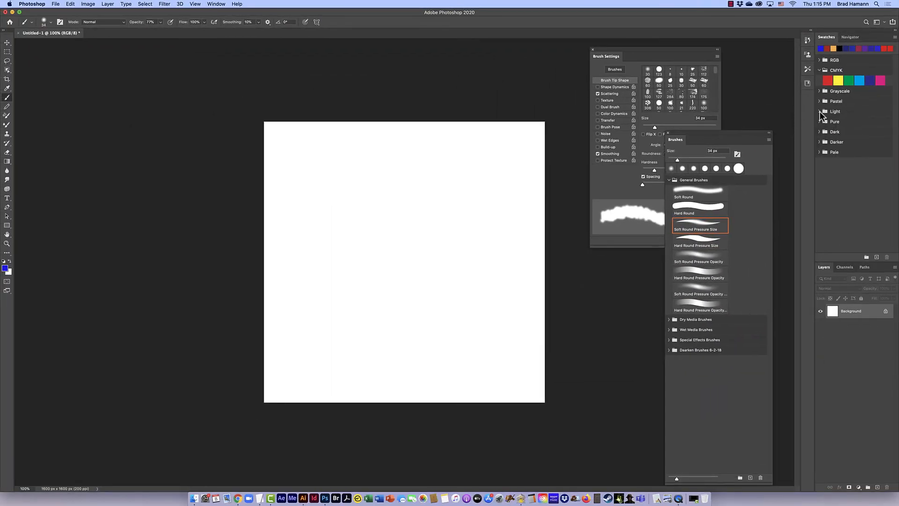
pyautogui.click(849, 81)
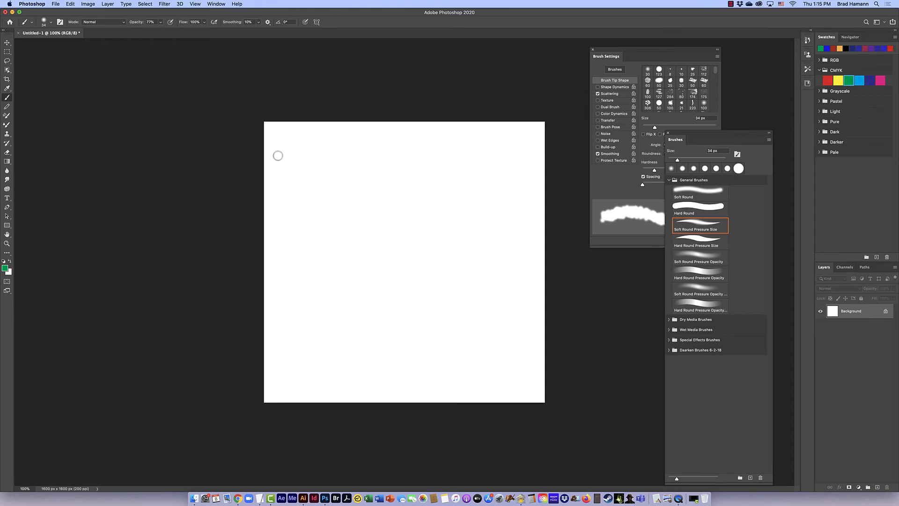
pyautogui.moveTo(278, 154)
pyautogui.mouseDown()
pyautogui.moveTo(493, 147)
pyautogui.moveTo(587, 131)
pyautogui.moveTo(466, 143)
pyautogui.moveTo(535, 168)
pyautogui.mouseUp()
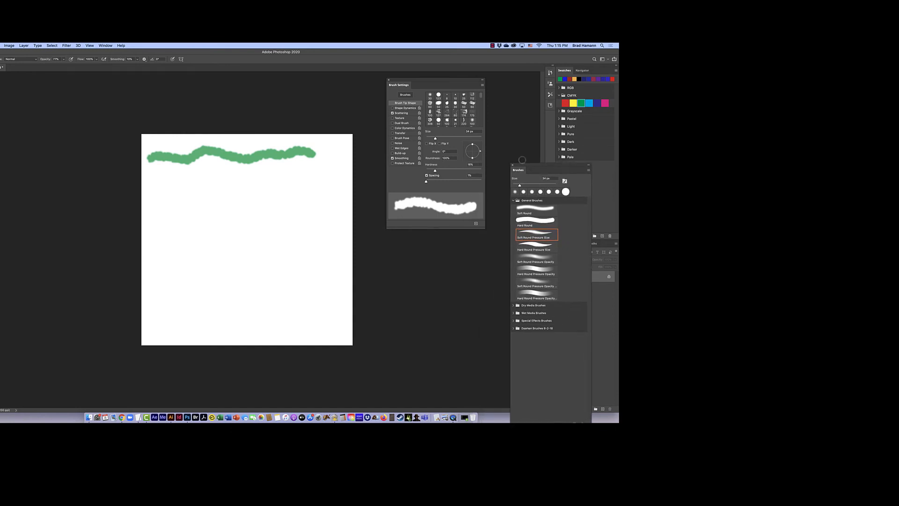
# Step: Raise the Scattering Count, turn off scatter on both axes, and paint a wavy green stroke below the first one
pyautogui.click(401, 114)
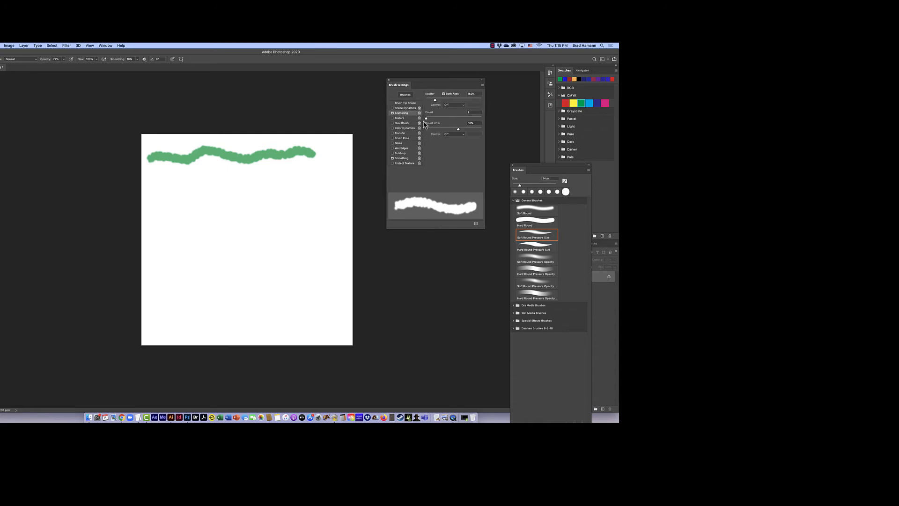
pyautogui.moveTo(426, 118); pyautogui.dragTo(446, 120)
pyautogui.moveTo(440, 120); pyautogui.dragTo(446, 122)
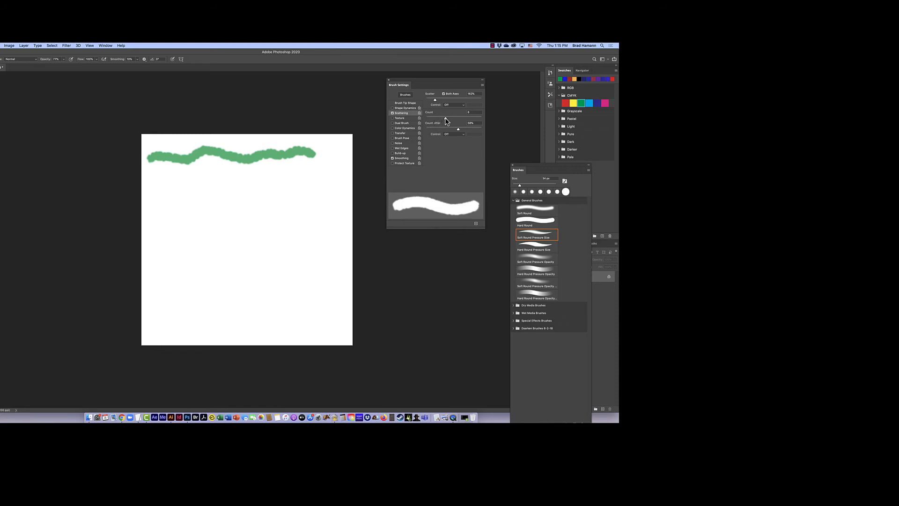
pyautogui.click(462, 106)
pyautogui.click(448, 158)
pyautogui.click(443, 94)
pyautogui.moveTo(165, 190)
pyautogui.mouseDown()
pyautogui.moveTo(248, 182)
pyautogui.moveTo(270, 194)
pyautogui.moveTo(314, 193)
pyautogui.mouseUp()
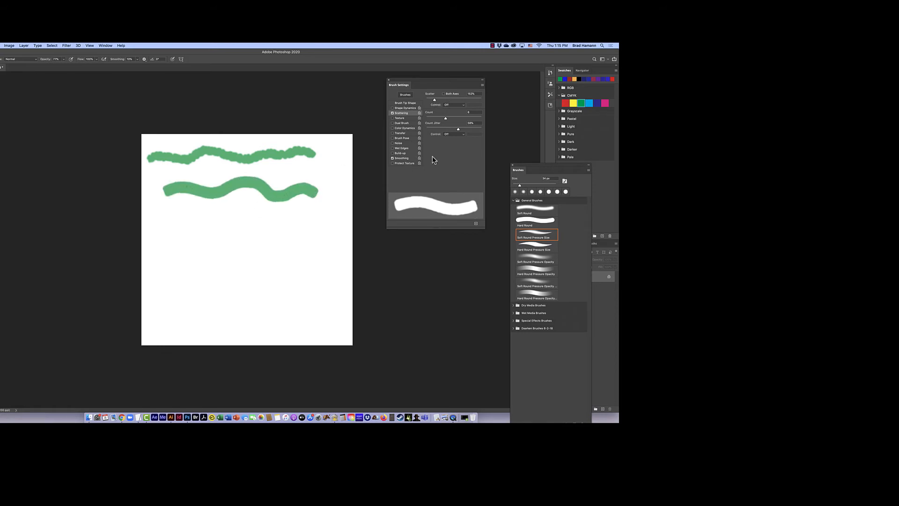
# Step: Enable Texture for the brush and paint a third wavy green stroke beneath the other two
pyautogui.click(400, 118)
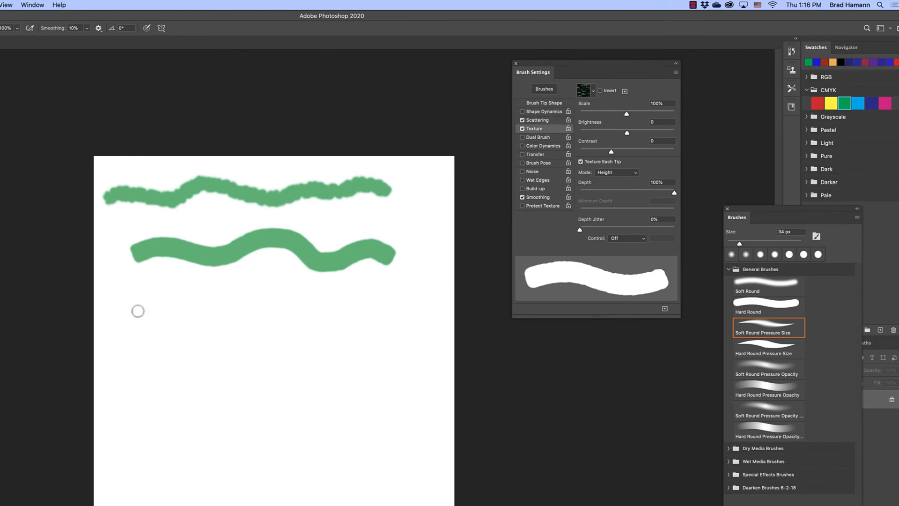
pyautogui.moveTo(133, 309)
pyautogui.mouseDown()
pyautogui.moveTo(187, 322)
pyautogui.moveTo(273, 298)
pyautogui.moveTo(323, 316)
pyautogui.moveTo(377, 300)
pyautogui.moveTo(399, 305)
pyautogui.mouseUp()
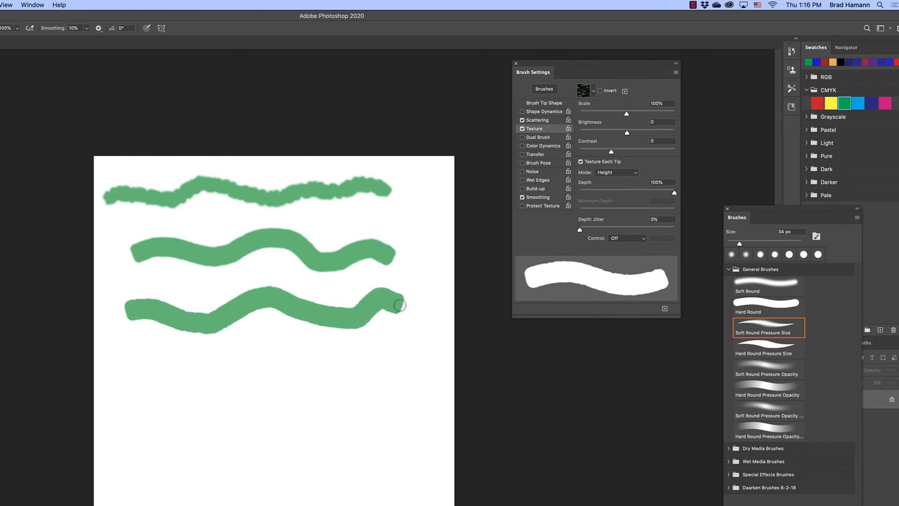
# Step: Configure the brush texture with the fourth Trees pattern, Invert on, Scale and Depth at 32%, and Texture Each Tip off
pyautogui.click(594, 91)
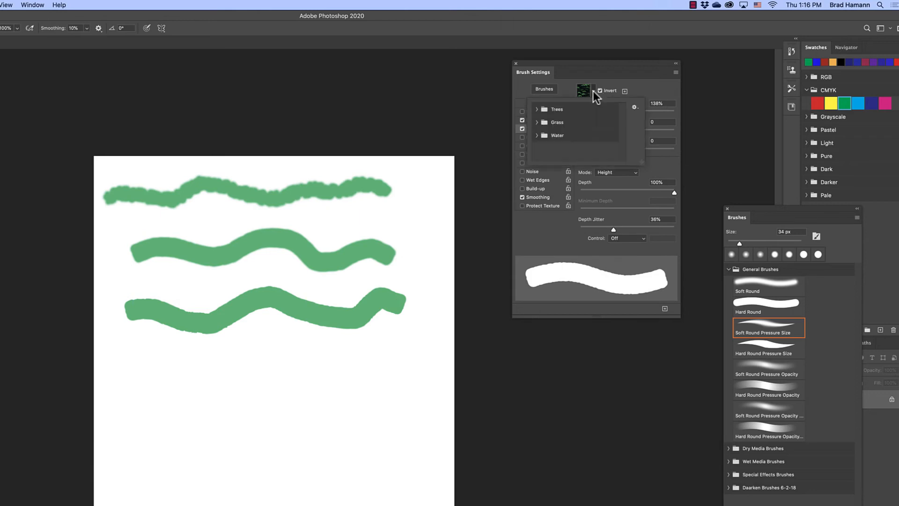
pyautogui.click(538, 109)
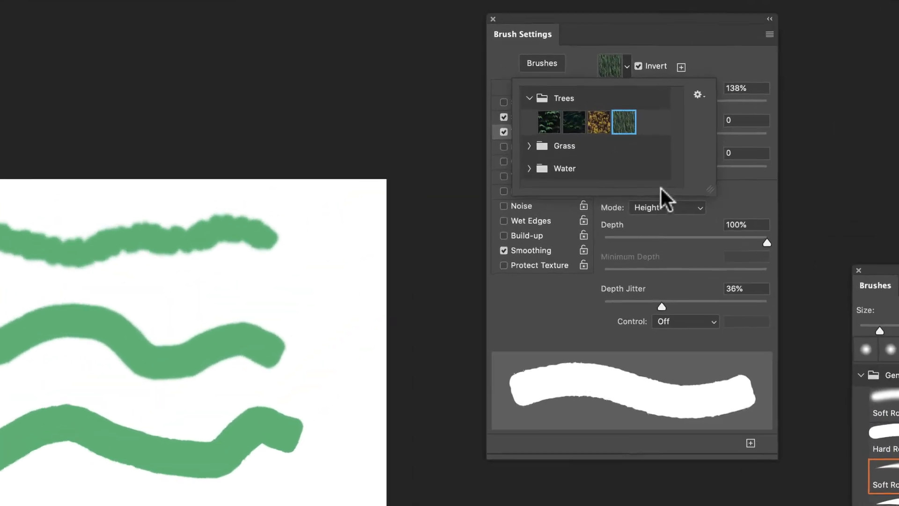
pyautogui.click(696, 56)
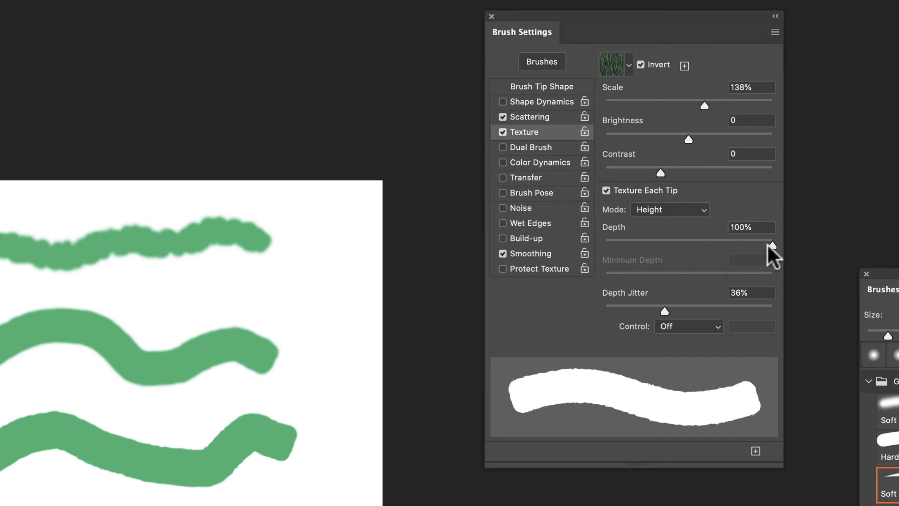
pyautogui.moveTo(768, 244); pyautogui.dragTo(660, 246)
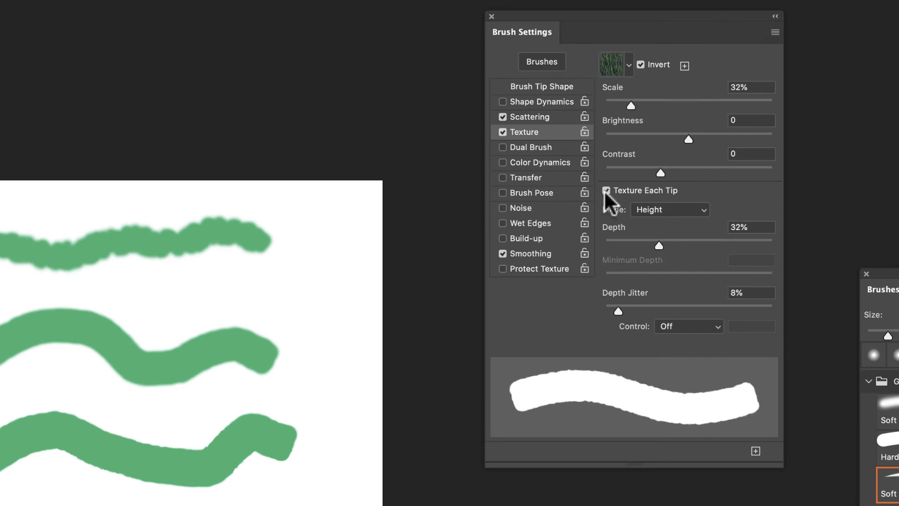
pyautogui.click(606, 190)
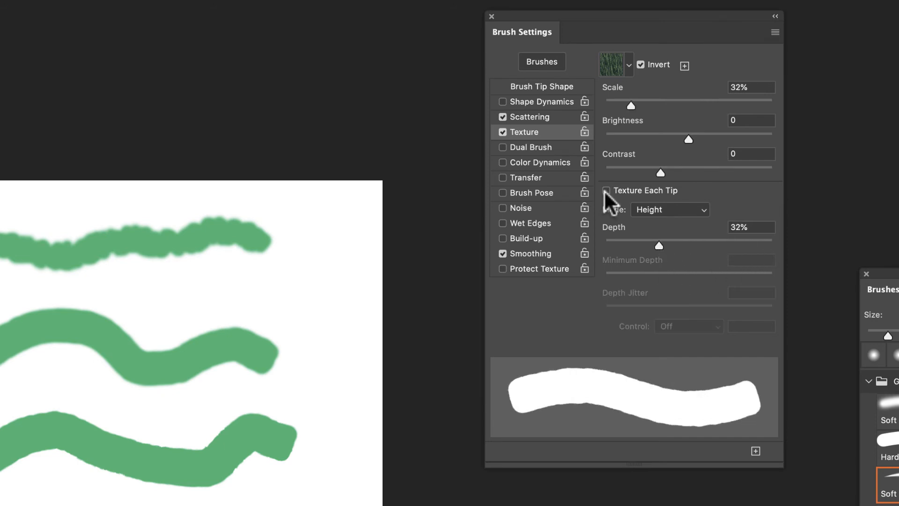
# Step: Set the brush texture mode to Darken and paint a long winding green stroke over the existing strokes
pyautogui.click(703, 209)
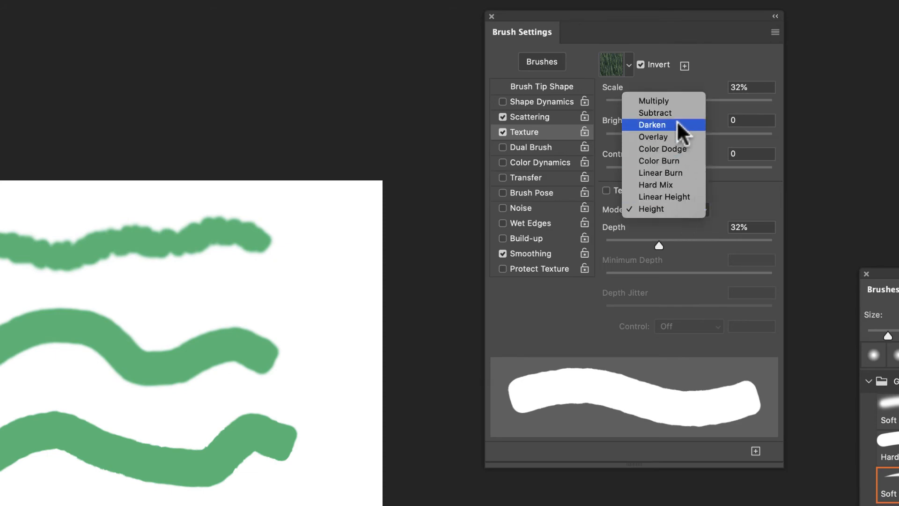
pyautogui.click(676, 123)
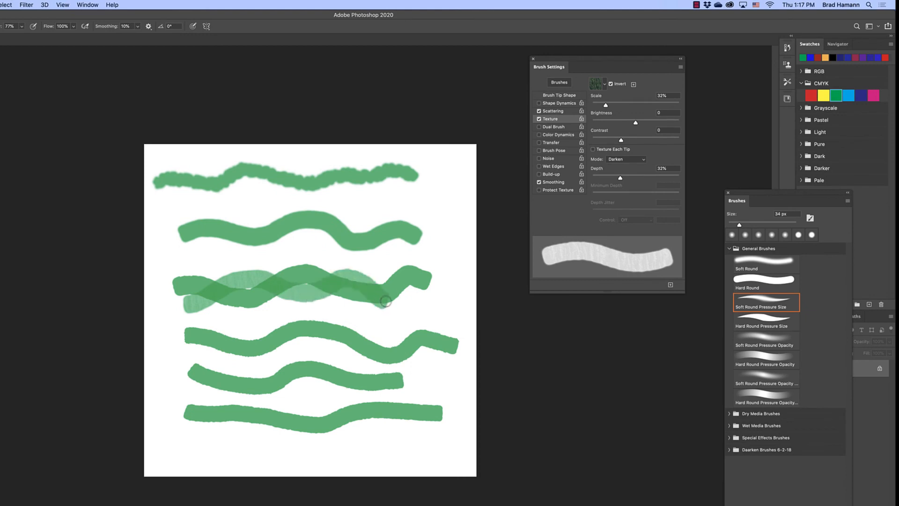
pyautogui.moveTo(441, 306); pyautogui.dragTo(343, 339)
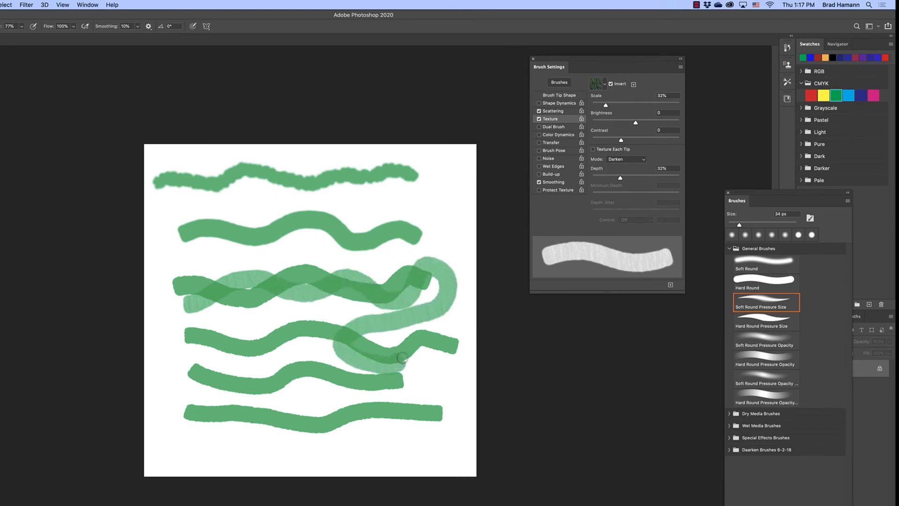
pyautogui.moveTo(435, 365)
pyautogui.mouseDown()
pyautogui.moveTo(387, 390)
pyautogui.moveTo(257, 367)
pyautogui.moveTo(234, 398)
pyautogui.mouseUp()
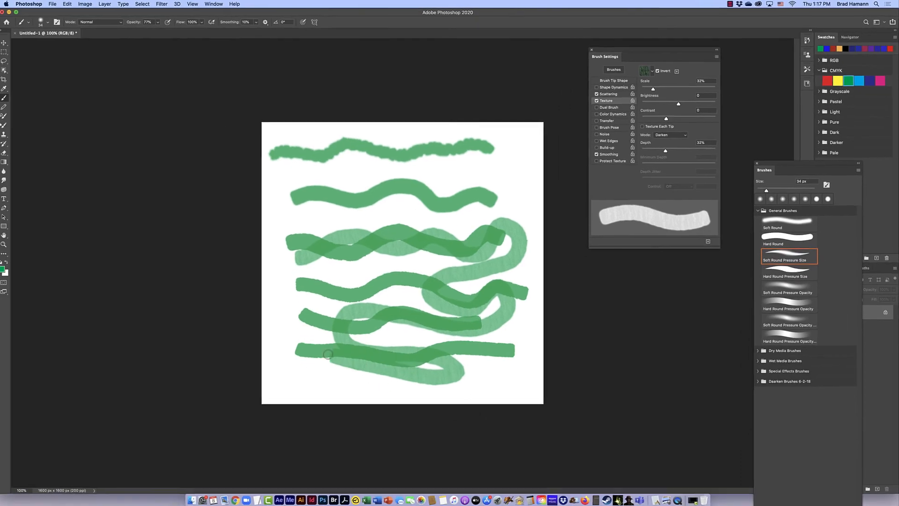
pyautogui.moveTo(328, 353); pyautogui.dragTo(286, 346)
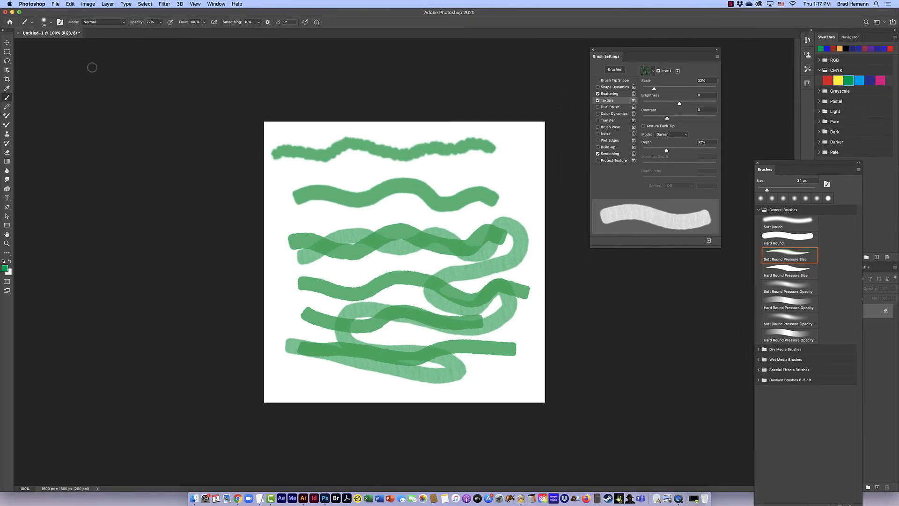
# Step: Select the whole canvas, delete all strokes, and paint a straight horizontal green stroke near its upper edge
pyautogui.press('super+a')
pyautogui.press('Delete')
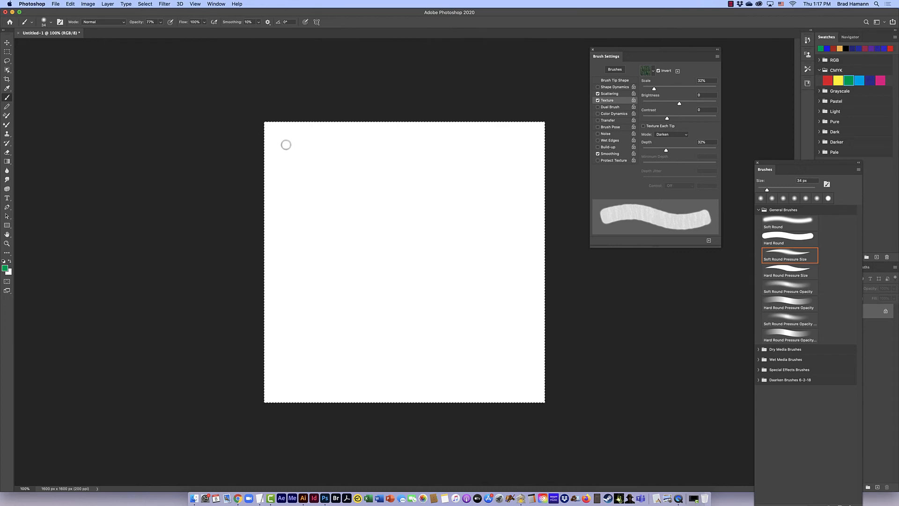
pyautogui.moveTo(365, 148); pyautogui.dragTo(478, 154)
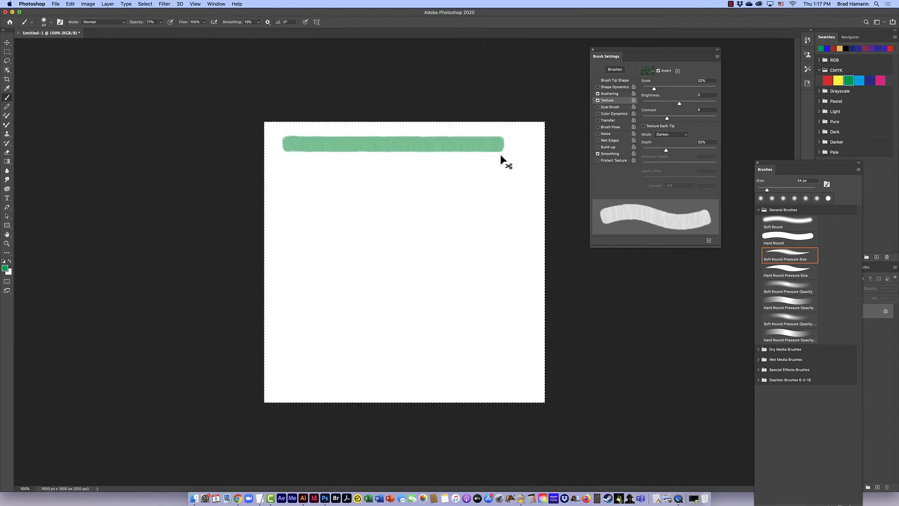
pyautogui.press('super+equal')
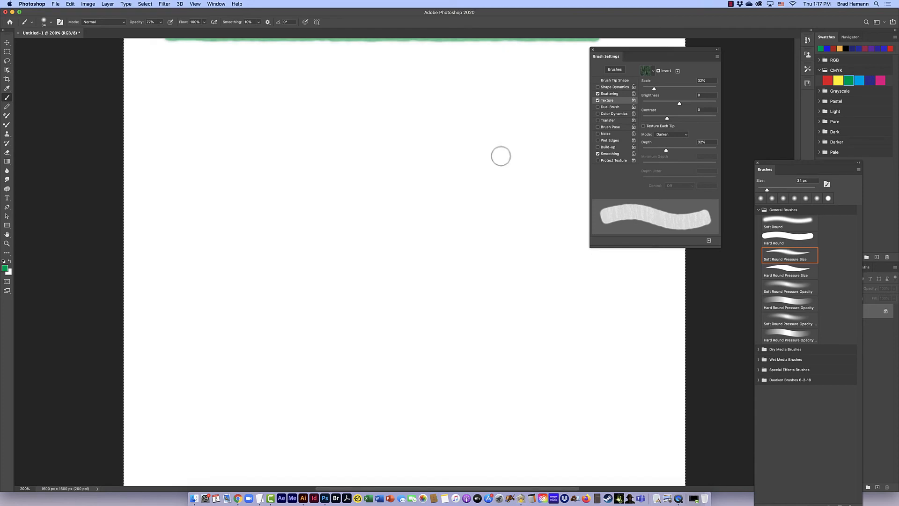
pyautogui.press('space')
pyautogui.moveTo(468, 149)
pyautogui.mouseDown()
pyautogui.moveTo(333, 176)
pyautogui.moveTo(263, 331)
pyautogui.moveTo(227, 318)
pyautogui.mouseUp()
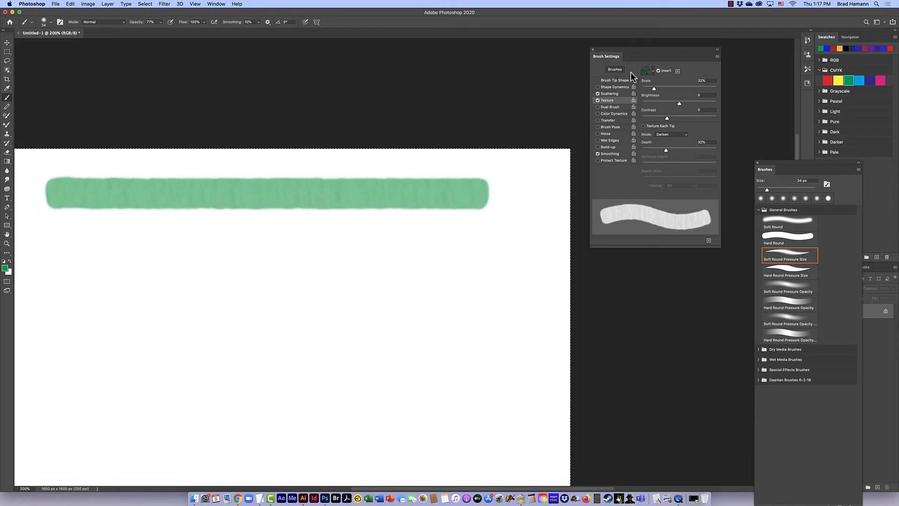
# Step: Raise the brush opacity to 100% and paint a second horizontal green stroke below the first
pyautogui.click(160, 22)
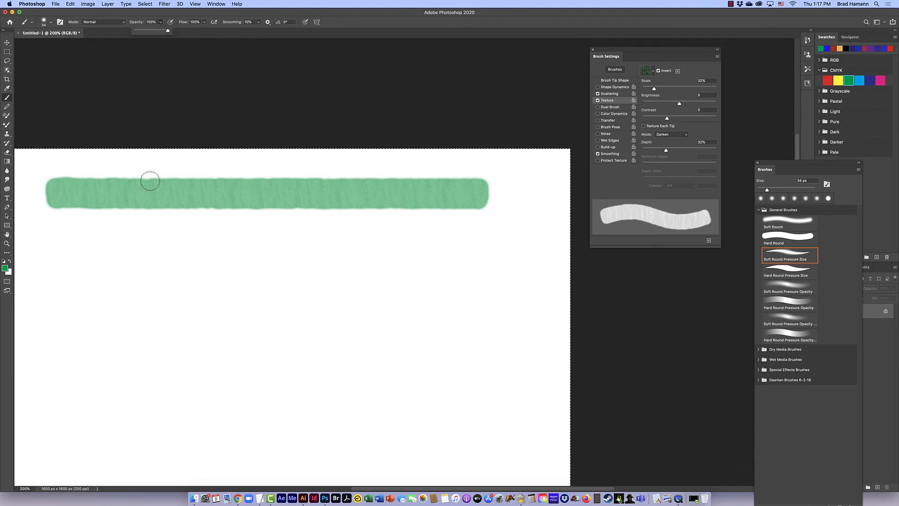
pyautogui.click(54, 251)
pyautogui.moveTo(54, 251); pyautogui.dragTo(513, 265)
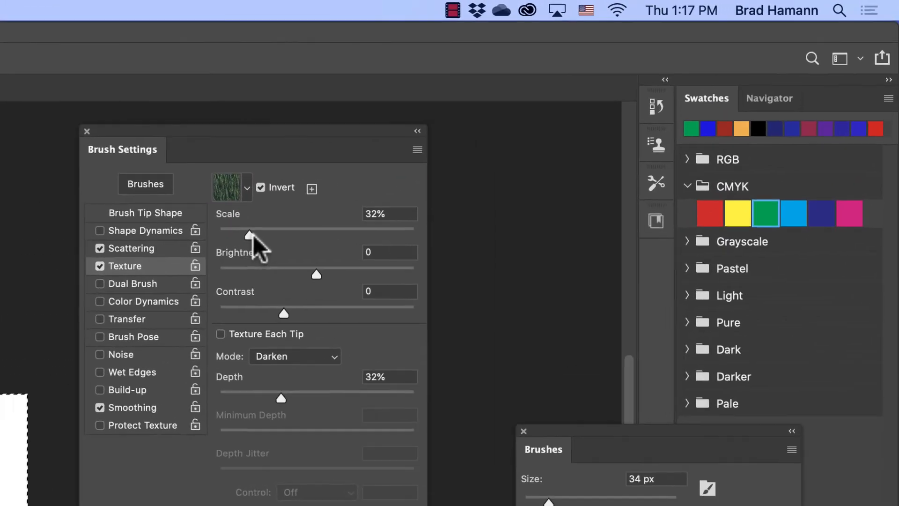
# Step: Set the texture Scale to 70% and paint two more horizontal strokes, one green and one in the dark blue recent swatch
pyautogui.moveTo(243, 234); pyautogui.dragTo(274, 228)
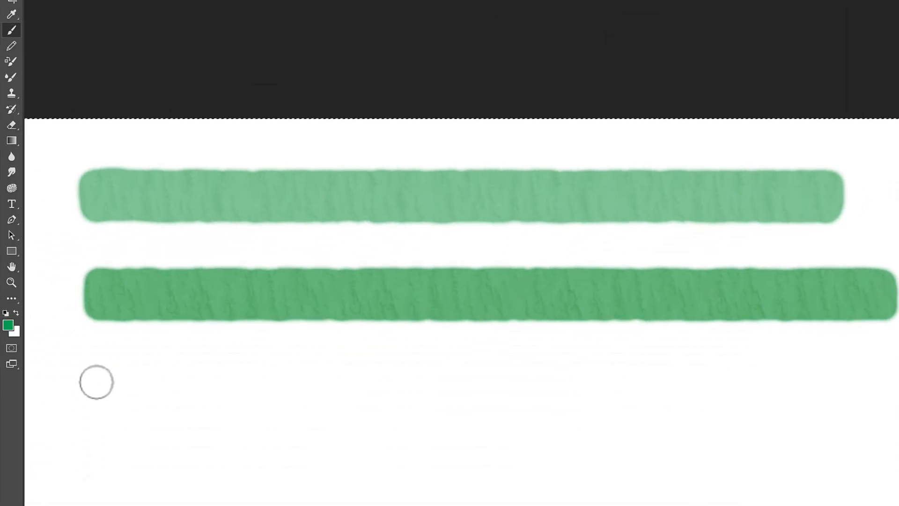
pyautogui.moveTo(95, 382)
pyautogui.mouseDown()
pyautogui.moveTo(735, 423)
pyautogui.moveTo(874, 422)
pyautogui.mouseUp()
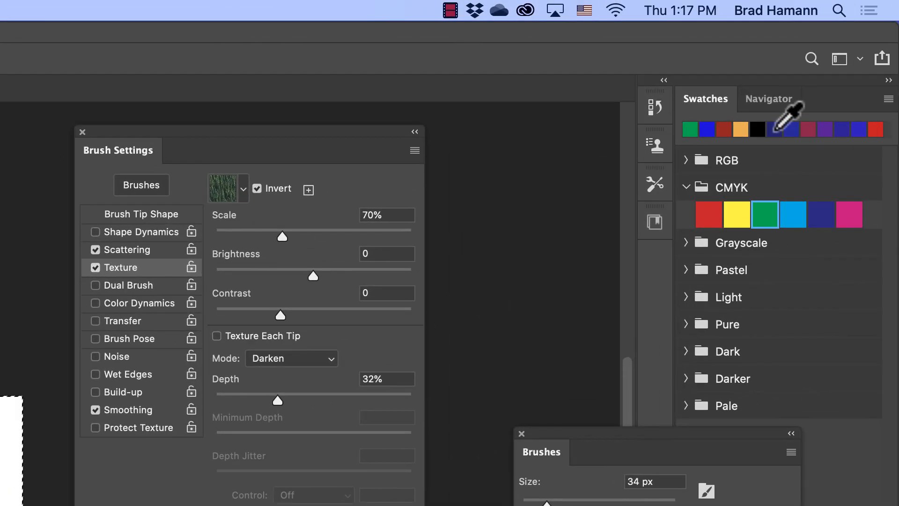
pyautogui.click(774, 129)
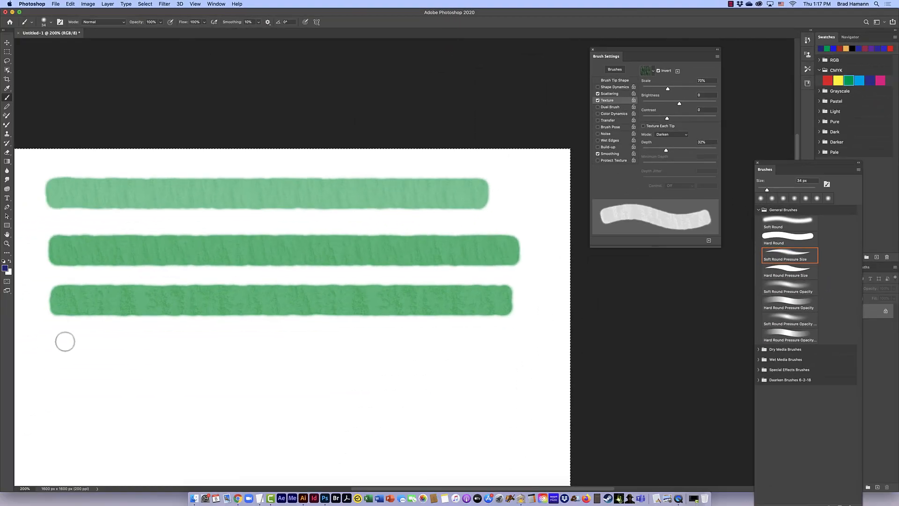
pyautogui.moveTo(64, 345); pyautogui.dragTo(536, 358)
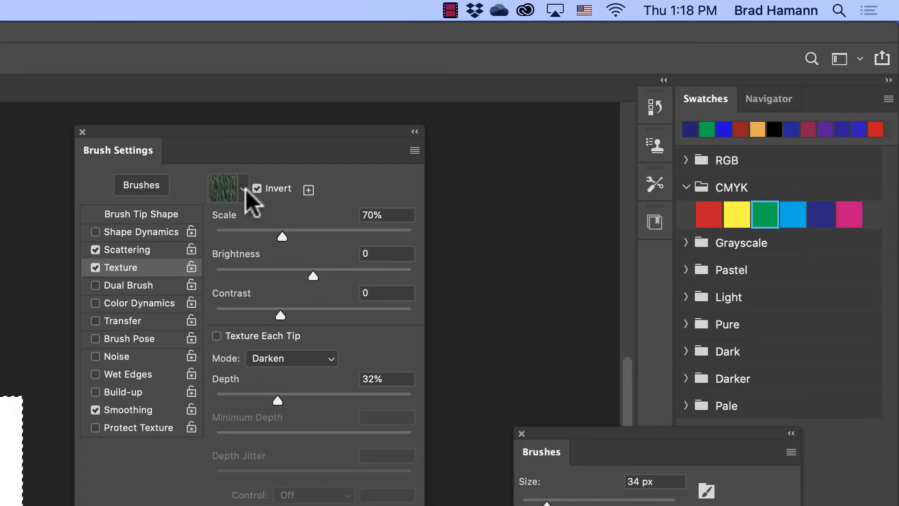
# Step: Choose the first Grass pattern as the brush texture and paint a horizontal dark blue stroke below the others
pyautogui.click(244, 189)
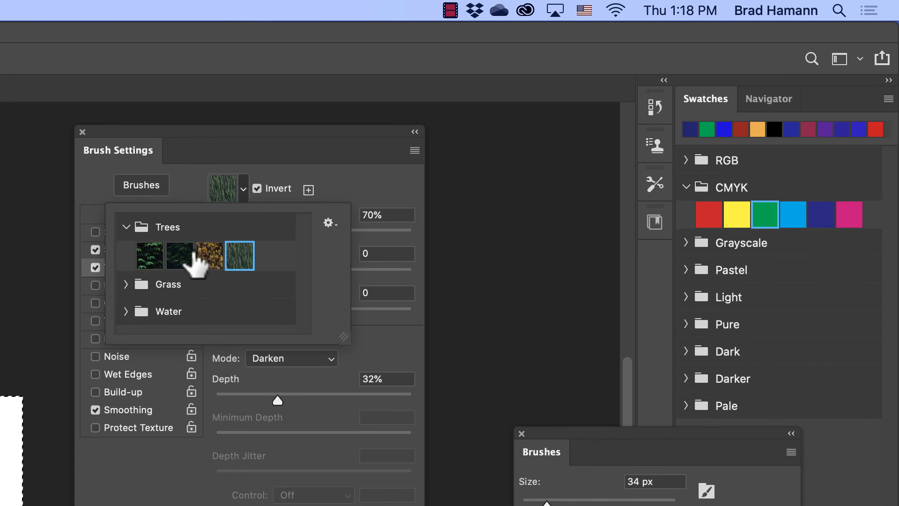
pyautogui.click(126, 285)
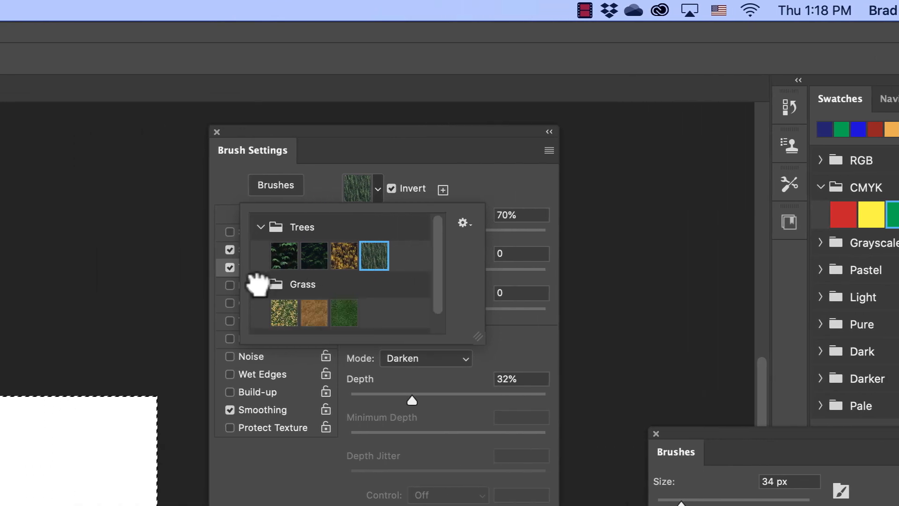
pyautogui.click(146, 313)
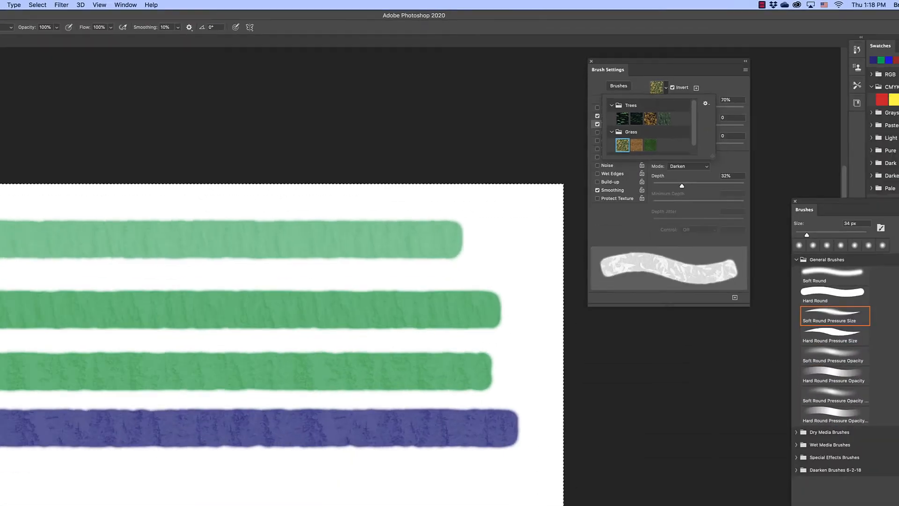
pyautogui.moveTo(70, 393); pyautogui.dragTo(514, 419)
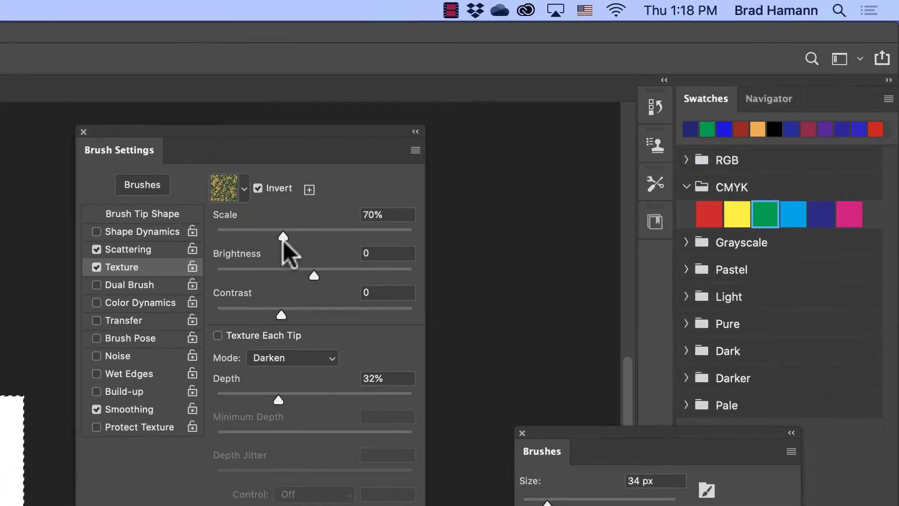
# Step: Set the brush texture Scale to 87% and its mode to Multiply
pyautogui.moveTo(668, 89); pyautogui.dragTo(662, 90)
pyautogui.moveTo(270, 241); pyautogui.dragTo(249, 249)
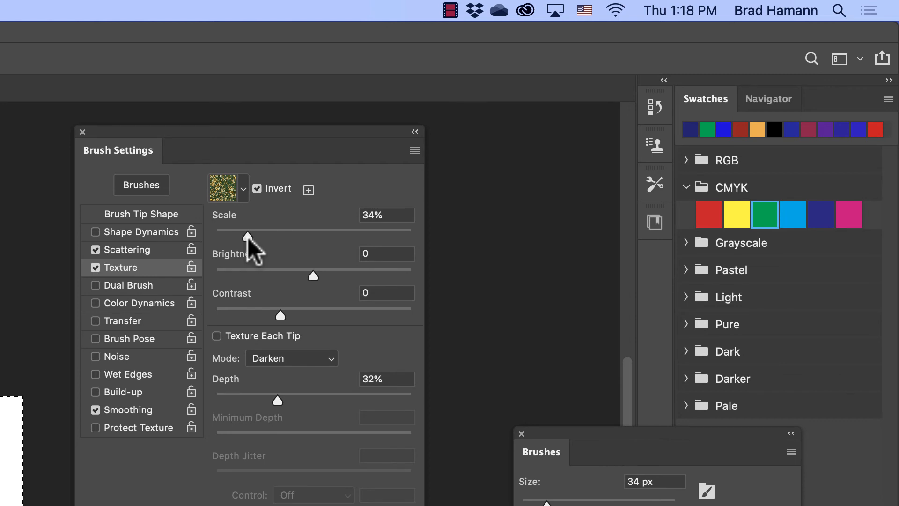
pyautogui.moveTo(248, 238); pyautogui.dragTo(298, 253)
pyautogui.click(332, 358)
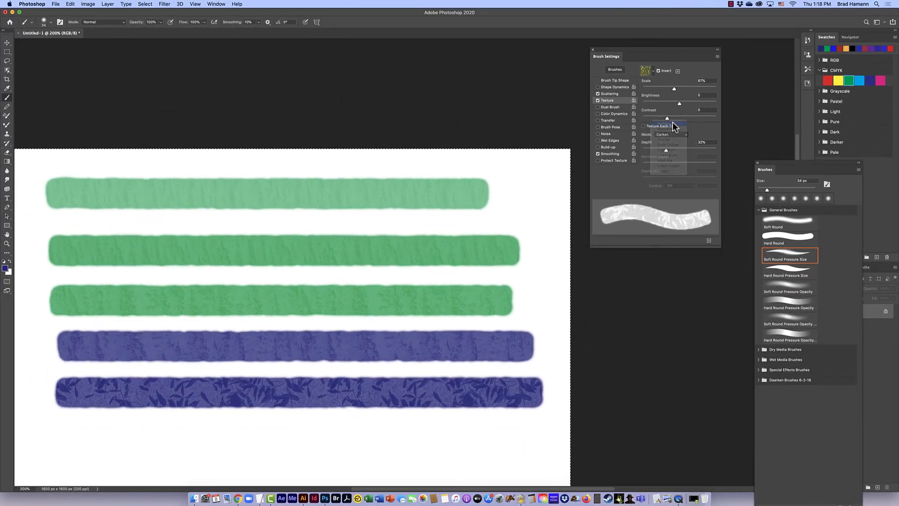
pyautogui.click(272, 329)
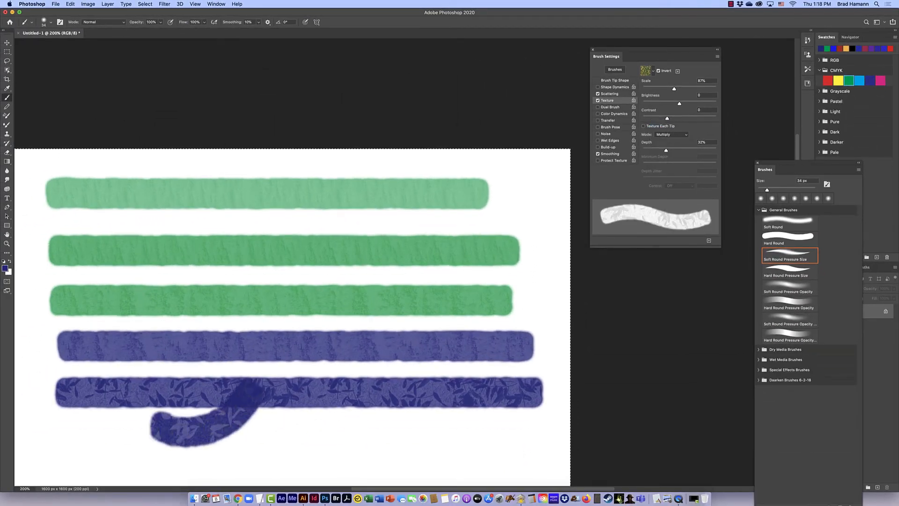
# Step: Paint a long looping dark blue stroke across the horizontal green and blue strokes
pyautogui.moveTo(327, 406)
pyautogui.mouseDown()
pyautogui.moveTo(402, 431)
pyautogui.moveTo(447, 398)
pyautogui.mouseUp()
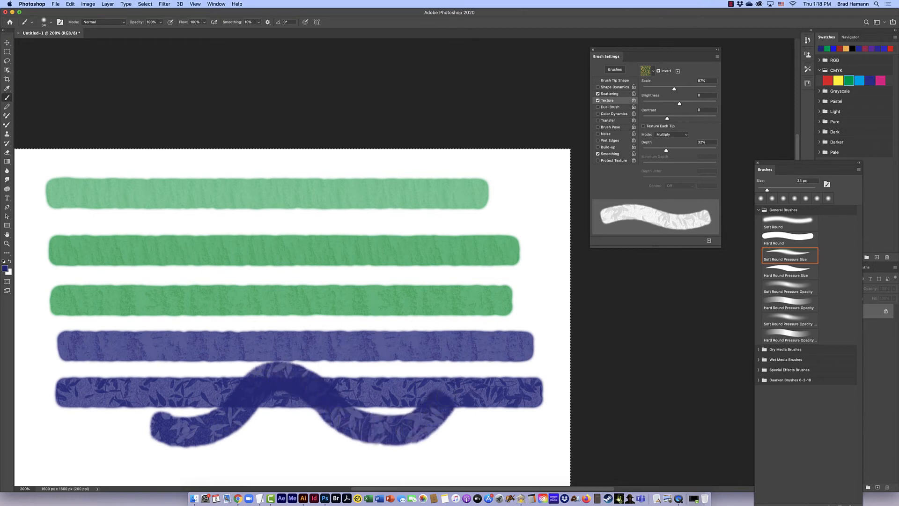
pyautogui.moveTo(407, 329); pyautogui.dragTo(368, 312)
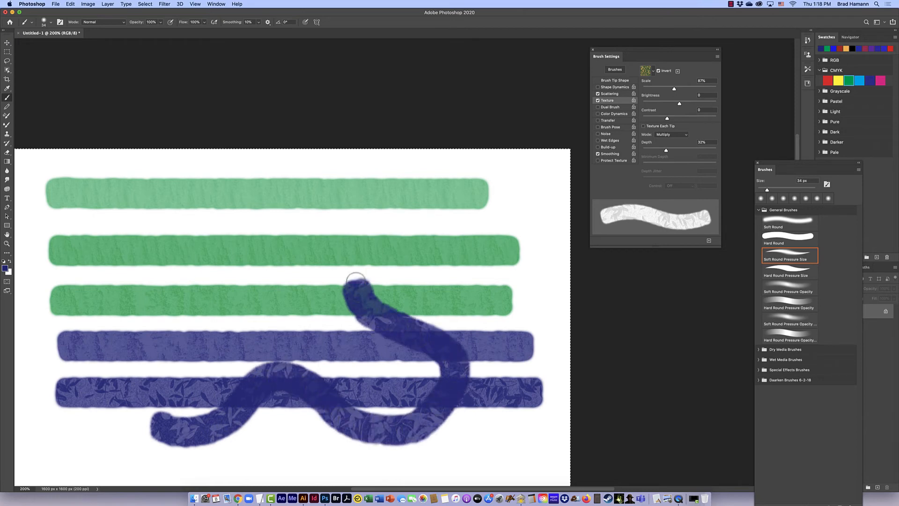
pyautogui.moveTo(356, 280); pyautogui.dragTo(363, 230)
pyautogui.moveTo(366, 197)
pyautogui.mouseDown()
pyautogui.moveTo(330, 186)
pyautogui.moveTo(295, 194)
pyautogui.moveTo(253, 230)
pyautogui.moveTo(254, 257)
pyautogui.moveTo(288, 278)
pyautogui.moveTo(281, 303)
pyautogui.moveTo(345, 343)
pyautogui.moveTo(430, 259)
pyautogui.moveTo(388, 215)
pyautogui.moveTo(333, 244)
pyautogui.moveTo(300, 298)
pyautogui.moveTo(174, 312)
pyautogui.moveTo(126, 220)
pyautogui.moveTo(187, 216)
pyautogui.moveTo(181, 255)
pyautogui.moveTo(126, 289)
pyautogui.moveTo(106, 321)
pyautogui.moveTo(141, 358)
pyautogui.mouseUp()
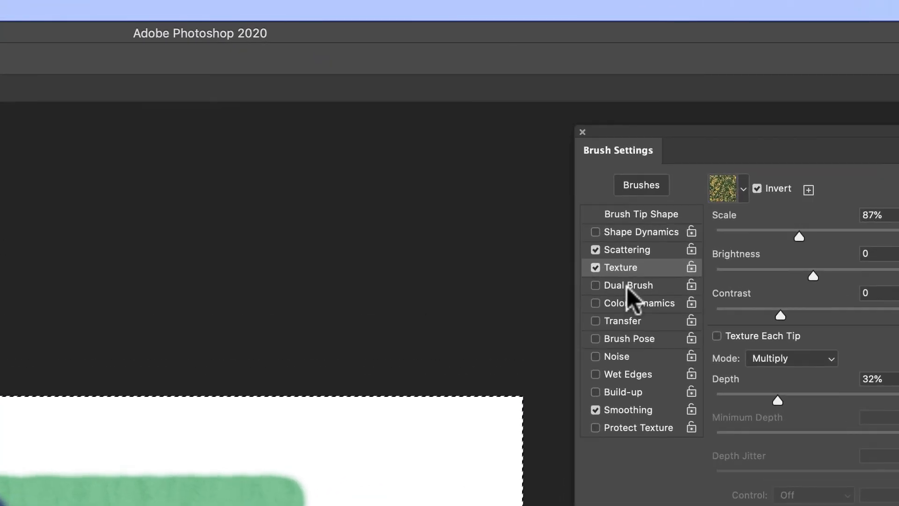
# Step: Enable Dual Brush for the current brush and clear all strokes from the canvas
pyautogui.click(627, 287)
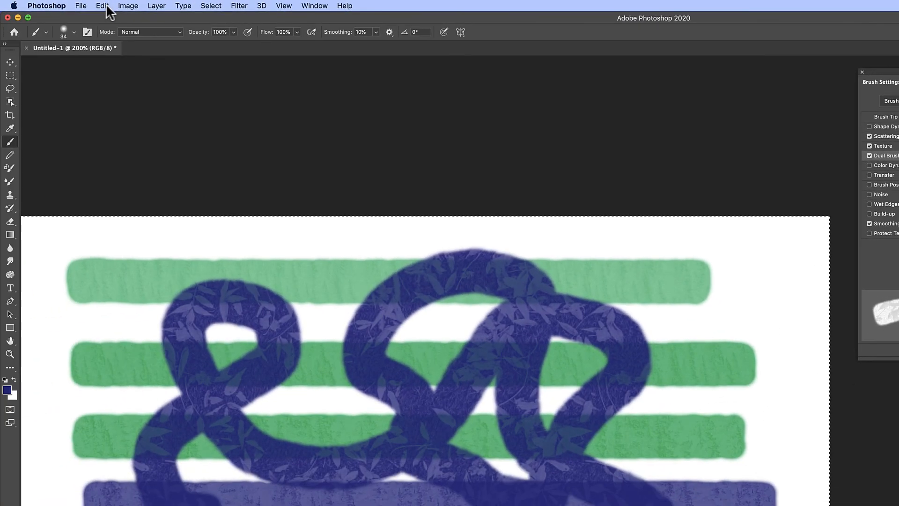
pyautogui.click(104, 6)
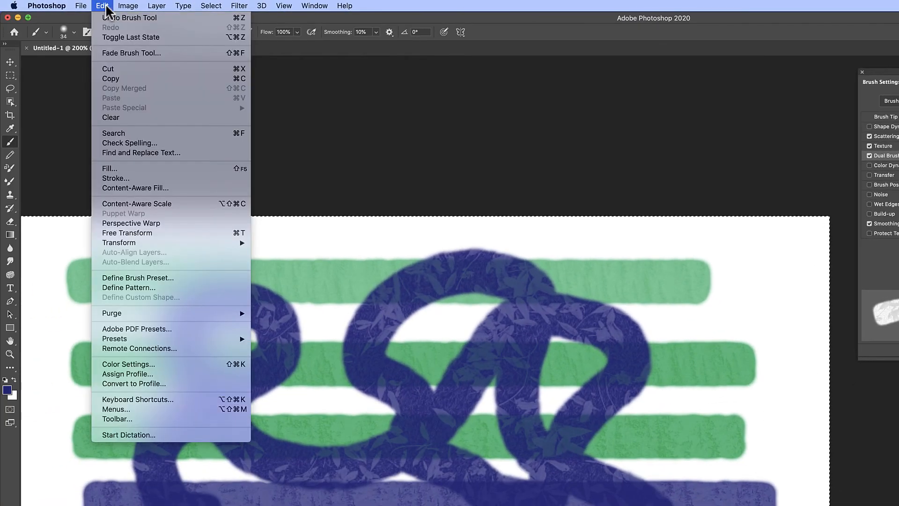
pyautogui.click(126, 117)
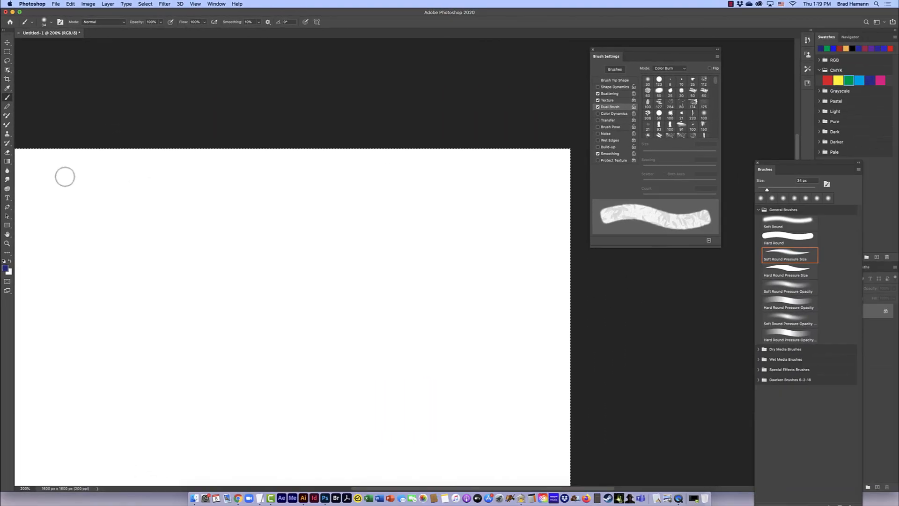
# Step: Paint overlapping dark blue strokes back and forth to cover a broad area across the upper canvas
pyautogui.moveTo(65, 177)
pyautogui.mouseDown()
pyautogui.moveTo(526, 208)
pyautogui.moveTo(304, 196)
pyautogui.moveTo(89, 199)
pyautogui.moveTo(299, 215)
pyautogui.moveTo(317, 227)
pyautogui.moveTo(177, 223)
pyautogui.moveTo(110, 239)
pyautogui.moveTo(365, 218)
pyautogui.mouseUp()
pyautogui.moveTo(430, 219)
pyautogui.mouseDown()
pyautogui.moveTo(366, 253)
pyautogui.moveTo(276, 265)
pyautogui.mouseUp()
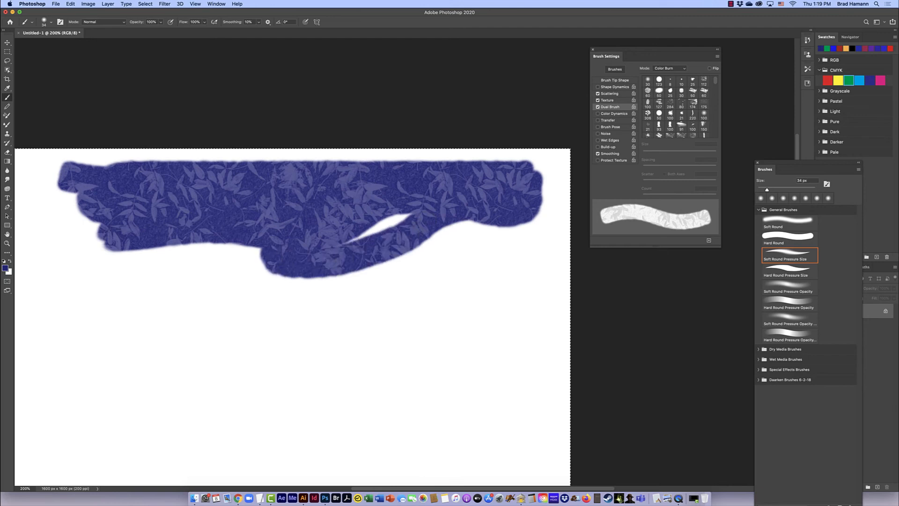
pyautogui.moveTo(106, 250)
pyautogui.mouseDown()
pyautogui.moveTo(295, 286)
pyautogui.moveTo(136, 255)
pyautogui.mouseUp()
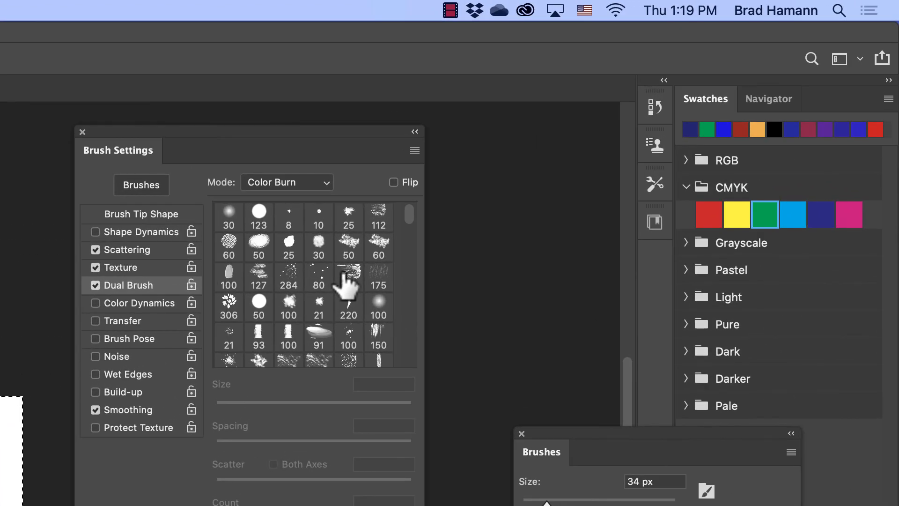
# Step: Choose the 174 px dual brush tip and paint looping dark blue strokes over the painted area and the lower canvas
pyautogui.click(345, 281)
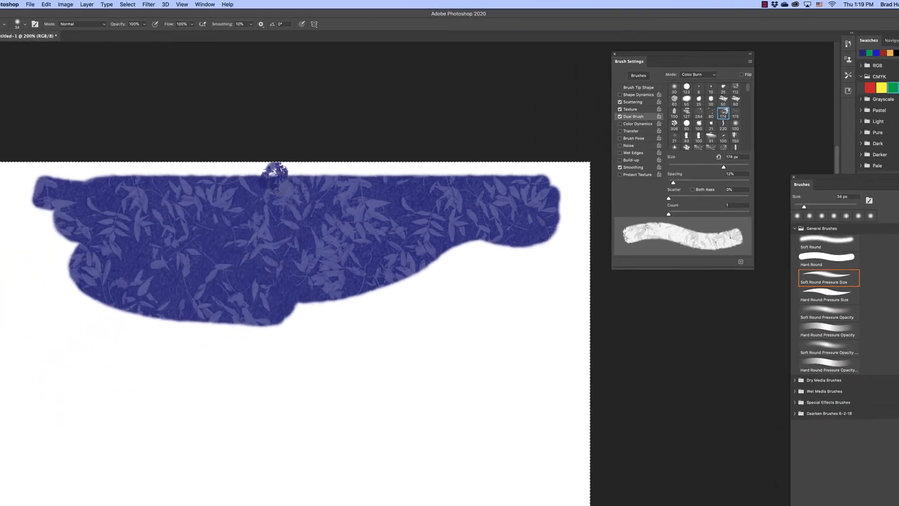
pyautogui.click(307, 197)
pyautogui.moveTo(324, 220)
pyautogui.mouseDown()
pyautogui.moveTo(359, 260)
pyautogui.moveTo(406, 233)
pyautogui.moveTo(440, 192)
pyautogui.moveTo(474, 243)
pyautogui.moveTo(410, 277)
pyautogui.moveTo(278, 243)
pyautogui.moveTo(172, 230)
pyautogui.moveTo(98, 243)
pyautogui.moveTo(132, 273)
pyautogui.moveTo(193, 287)
pyautogui.moveTo(359, 360)
pyautogui.moveTo(395, 362)
pyautogui.moveTo(443, 331)
pyautogui.moveTo(473, 337)
pyautogui.moveTo(477, 353)
pyautogui.moveTo(449, 369)
pyautogui.moveTo(353, 382)
pyautogui.moveTo(154, 354)
pyautogui.moveTo(141, 381)
pyautogui.moveTo(240, 428)
pyautogui.moveTo(301, 420)
pyautogui.moveTo(350, 444)
pyautogui.moveTo(423, 442)
pyautogui.moveTo(467, 401)
pyautogui.moveTo(516, 390)
pyautogui.moveTo(528, 343)
pyautogui.moveTo(520, 302)
pyautogui.moveTo(506, 288)
pyautogui.moveTo(461, 291)
pyautogui.moveTo(298, 398)
pyautogui.moveTo(213, 391)
pyautogui.moveTo(153, 334)
pyautogui.moveTo(79, 308)
pyautogui.moveTo(41, 333)
pyautogui.moveTo(56, 402)
pyautogui.moveTo(106, 426)
pyautogui.moveTo(172, 428)
pyautogui.moveTo(189, 459)
pyautogui.moveTo(241, 472)
pyautogui.moveTo(347, 404)
pyautogui.moveTo(427, 404)
pyautogui.moveTo(460, 438)
pyautogui.moveTo(430, 473)
pyautogui.moveTo(411, 479)
pyautogui.moveTo(507, 461)
pyautogui.moveTo(580, 365)
pyautogui.mouseUp()
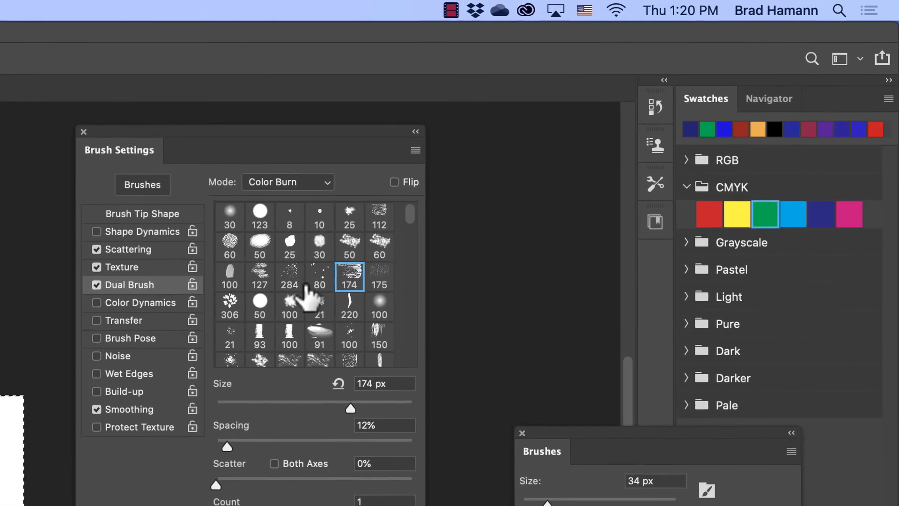
# Step: Choose the 284 px speckled dual brush tip and clear all strokes from the canvas
pyautogui.click(707, 108)
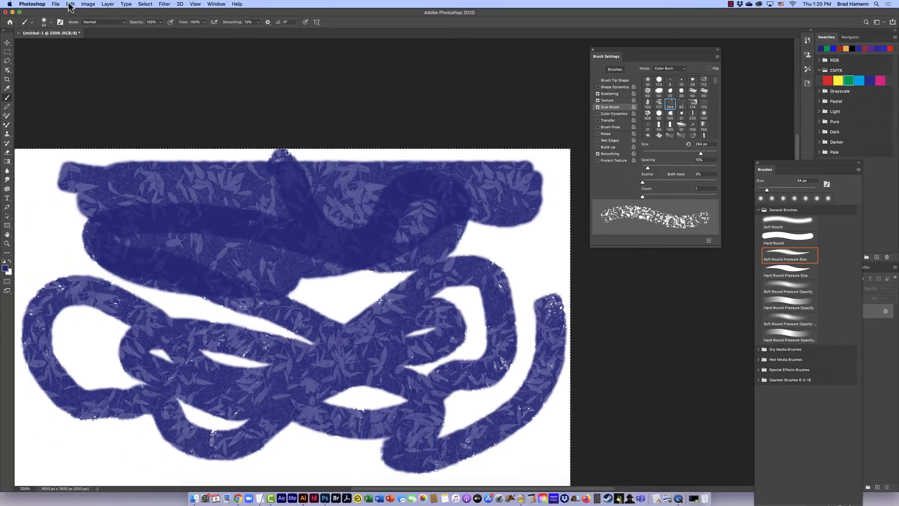
pyautogui.click(71, 4)
pyautogui.click(80, 82)
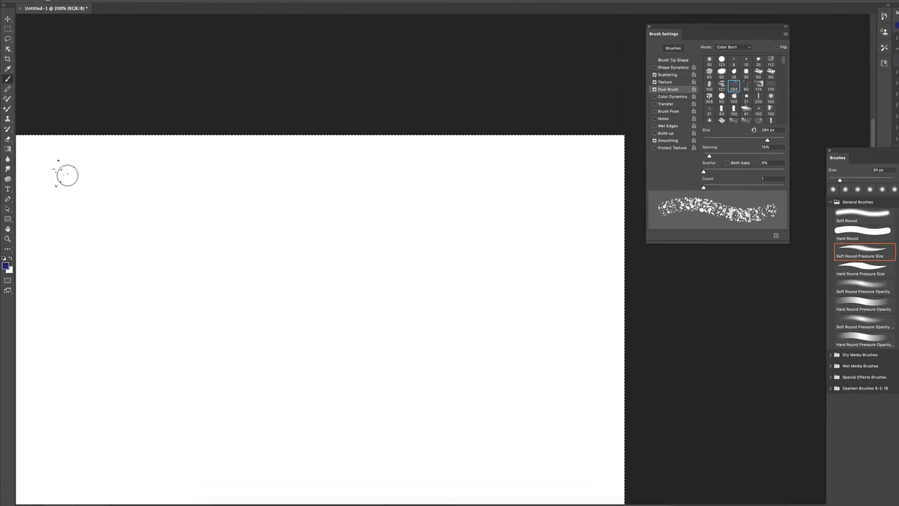
# Step: Paint a long winding speckled dark blue stroke from the upper canvas down to its lower part
pyautogui.moveTo(52, 180); pyautogui.dragTo(89, 205)
pyautogui.moveTo(155, 139)
pyautogui.mouseDown()
pyautogui.moveTo(260, 160)
pyautogui.moveTo(313, 139)
pyautogui.moveTo(394, 130)
pyautogui.mouseUp()
pyautogui.moveTo(507, 160)
pyautogui.mouseDown()
pyautogui.moveTo(604, 168)
pyautogui.moveTo(647, 159)
pyautogui.moveTo(707, 183)
pyautogui.moveTo(686, 224)
pyautogui.moveTo(585, 244)
pyautogui.moveTo(469, 230)
pyautogui.moveTo(376, 248)
pyautogui.moveTo(351, 283)
pyautogui.moveTo(385, 317)
pyautogui.moveTo(440, 319)
pyautogui.moveTo(512, 331)
pyautogui.moveTo(570, 355)
pyautogui.moveTo(673, 366)
pyautogui.moveTo(741, 309)
pyautogui.moveTo(790, 242)
pyautogui.moveTo(839, 227)
pyautogui.moveTo(873, 276)
pyautogui.moveTo(826, 327)
pyautogui.moveTo(837, 361)
pyautogui.moveTo(826, 396)
pyautogui.moveTo(604, 489)
pyautogui.moveTo(381, 434)
pyautogui.mouseUp()
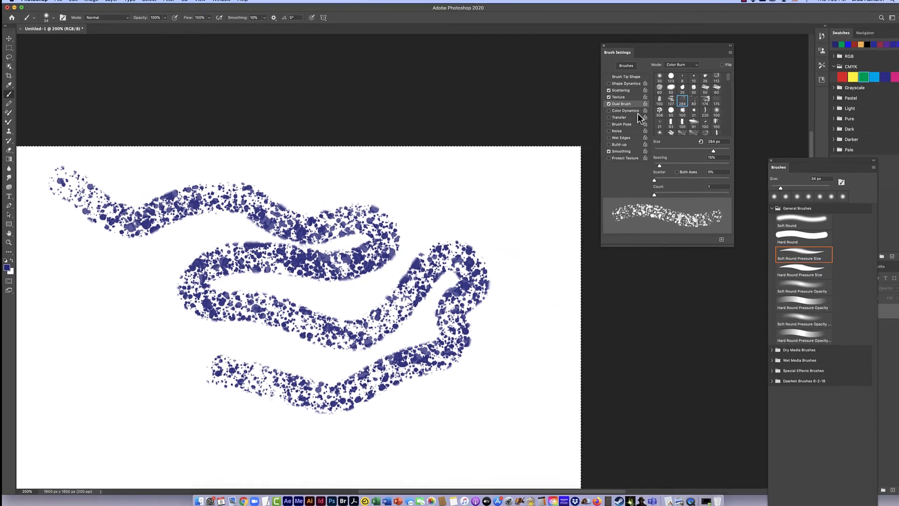
# Step: Fill the canvas with the background color and leave only Color Dynamics and Smoothing enabled in the brush settings
pyautogui.hotkey('shift', 'BackSpace')
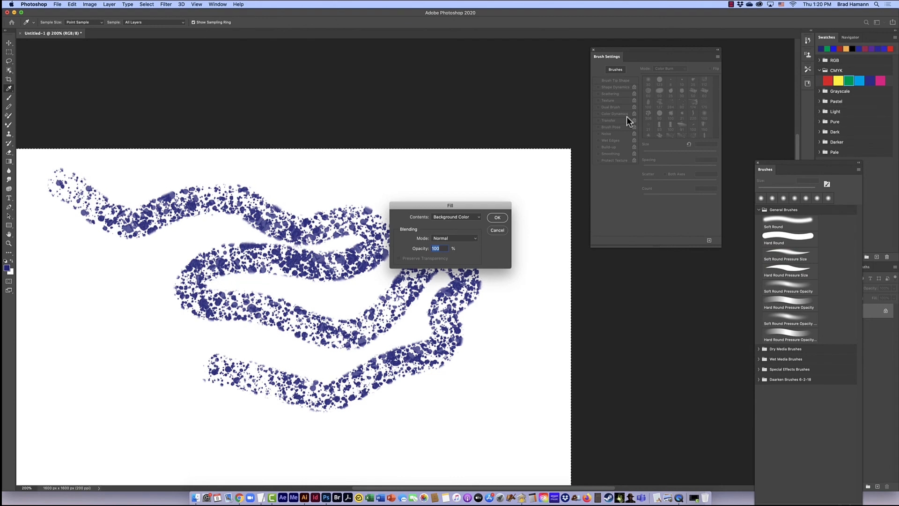
pyautogui.click(496, 218)
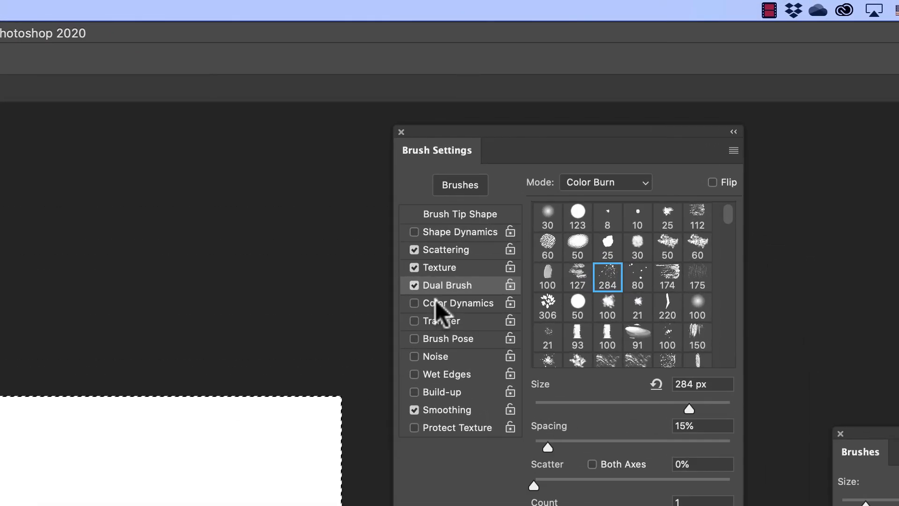
pyautogui.click(435, 302)
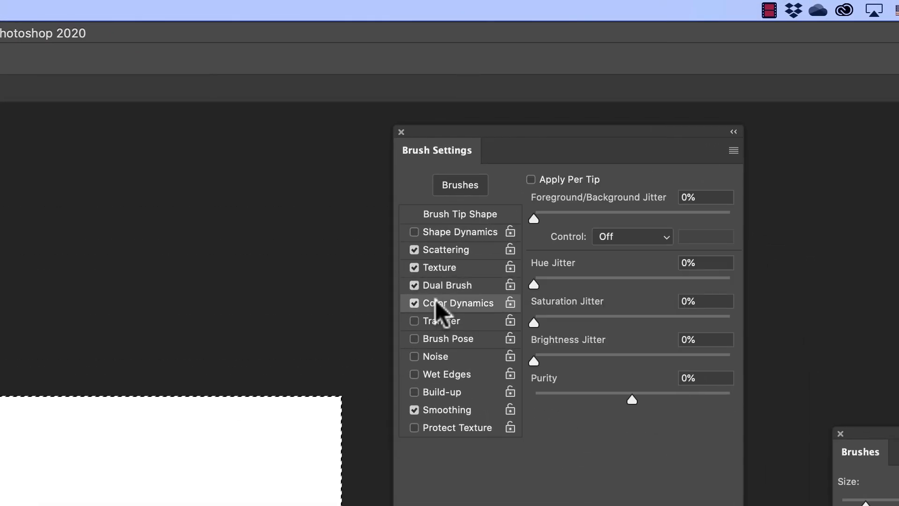
pyautogui.click(415, 286)
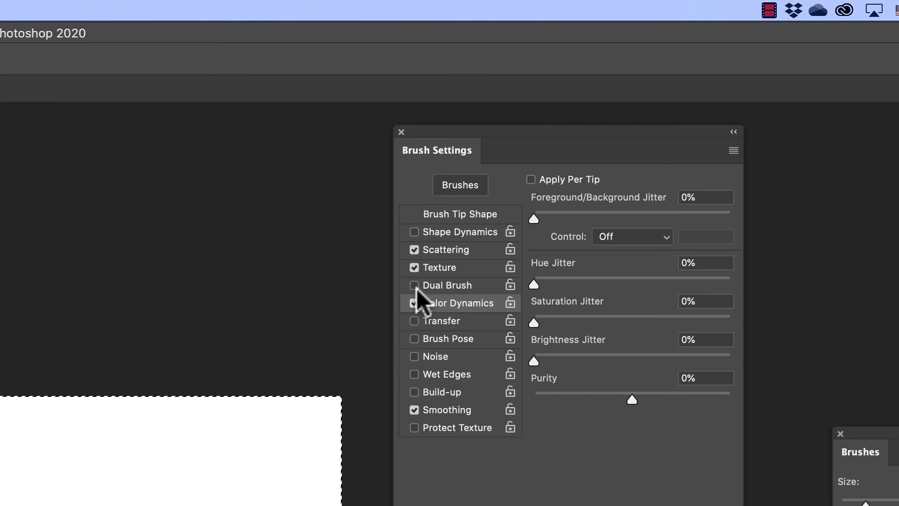
pyautogui.click(415, 267)
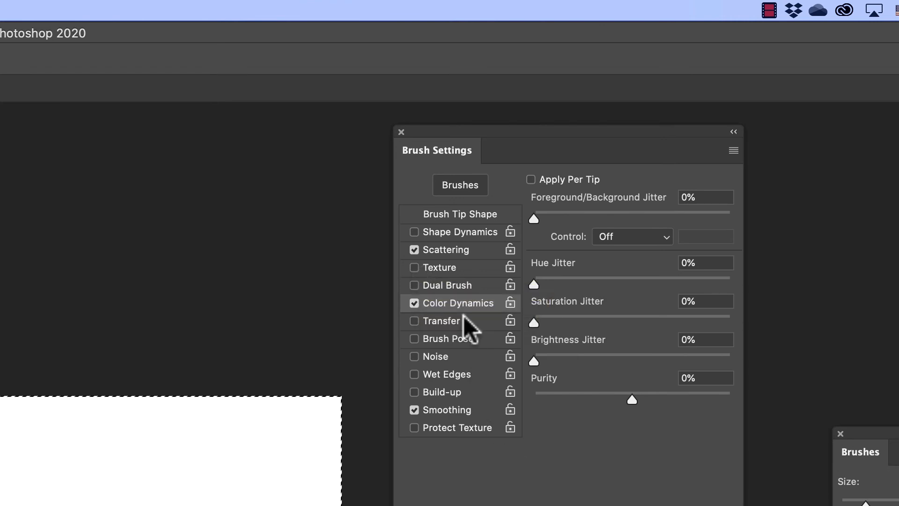
pyautogui.click(438, 226)
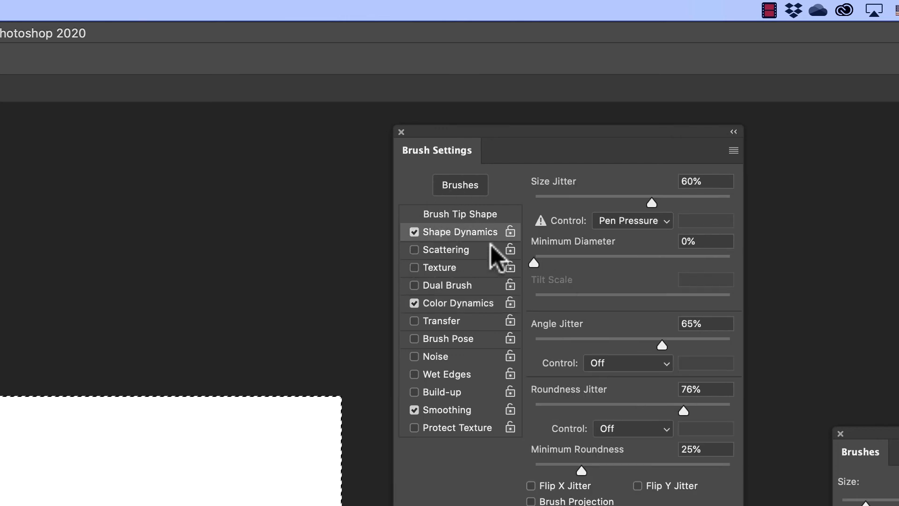
pyautogui.click(413, 232)
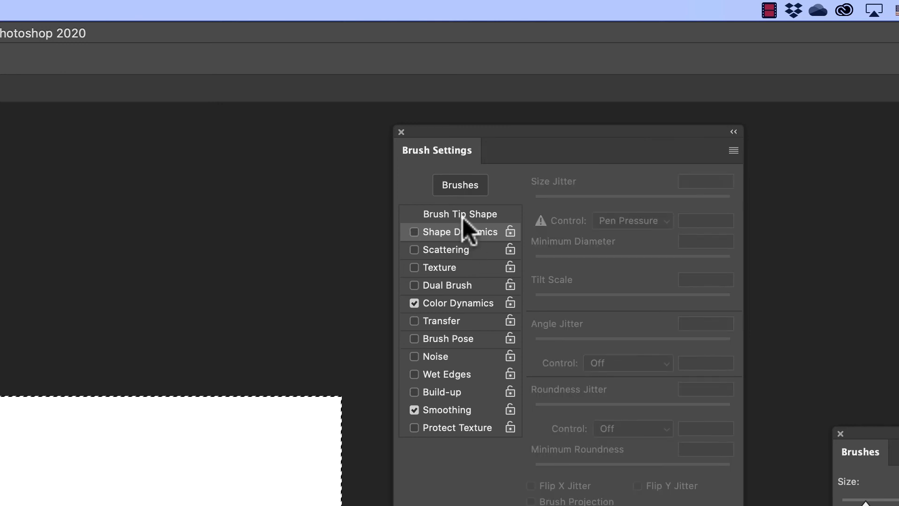
# Step: Choose the 60 px round textured brush tip and paint a looping dark blue stroke across the upper canvas
pyautogui.click(462, 216)
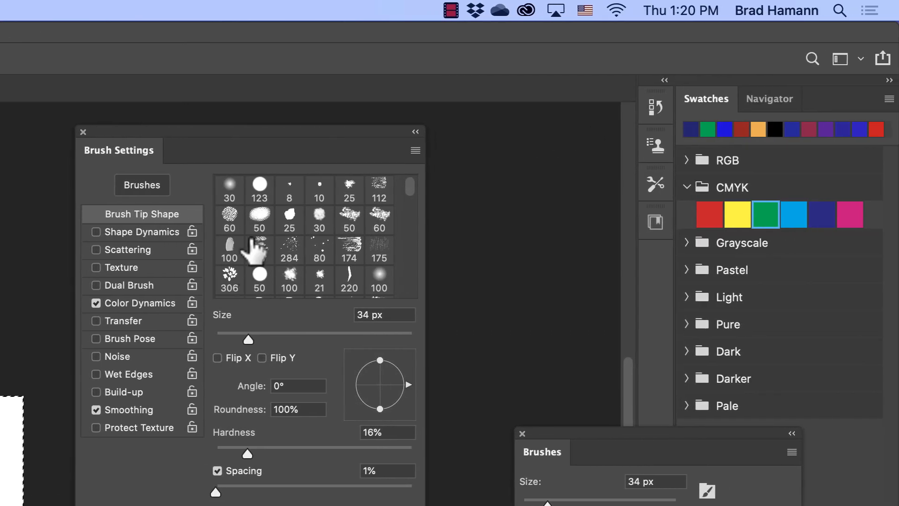
pyautogui.click(229, 217)
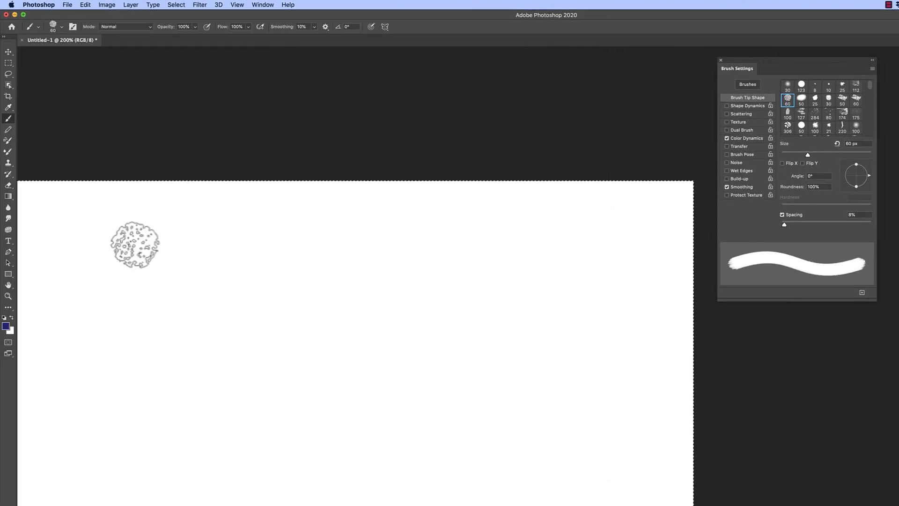
pyautogui.moveTo(135, 244)
pyautogui.mouseDown()
pyautogui.moveTo(183, 238)
pyautogui.moveTo(193, 252)
pyautogui.moveTo(265, 229)
pyautogui.moveTo(269, 242)
pyautogui.moveTo(381, 218)
pyautogui.moveTo(391, 242)
pyautogui.moveTo(431, 240)
pyautogui.moveTo(447, 212)
pyautogui.moveTo(490, 245)
pyautogui.moveTo(456, 277)
pyautogui.moveTo(320, 277)
pyautogui.moveTo(278, 313)
pyautogui.moveTo(195, 306)
pyautogui.moveTo(150, 323)
pyautogui.moveTo(84, 289)
pyautogui.moveTo(74, 239)
pyautogui.moveTo(128, 208)
pyautogui.moveTo(174, 236)
pyautogui.moveTo(161, 280)
pyautogui.moveTo(210, 287)
pyautogui.moveTo(250, 260)
pyautogui.moveTo(383, 322)
pyautogui.mouseUp()
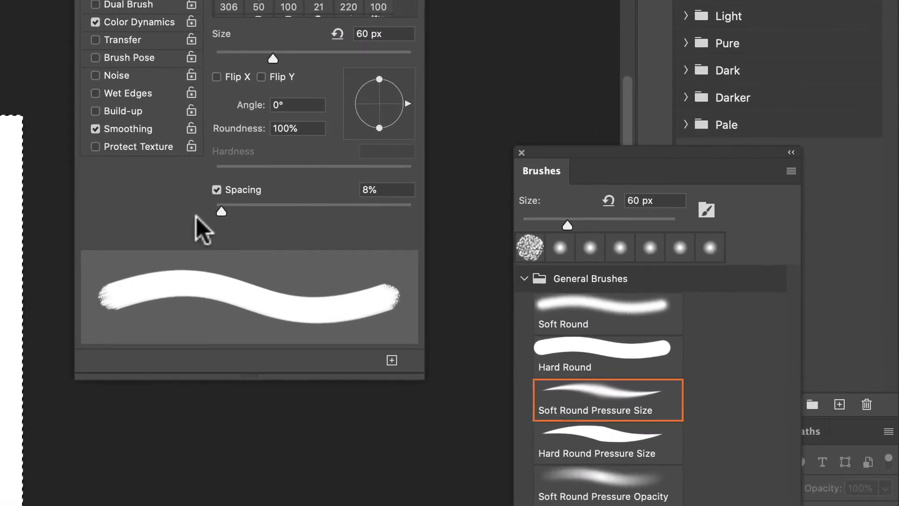
# Step: Set the brush spacing to 68% and paint looping chains of separate dabs beside the solid stroke
pyautogui.moveTo(784, 224); pyautogui.dragTo(794, 224)
pyautogui.moveTo(246, 213); pyautogui.dragTo(280, 217)
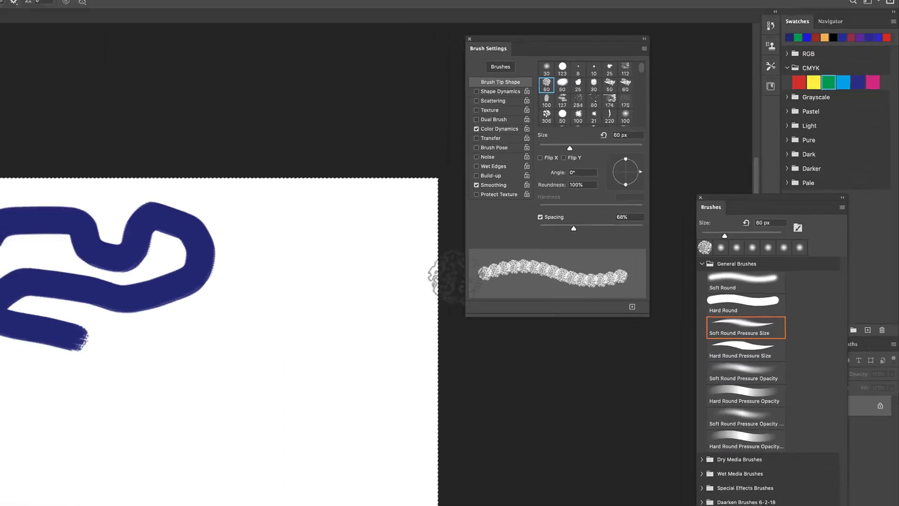
pyautogui.moveTo(282, 249)
pyautogui.mouseDown()
pyautogui.moveTo(286, 291)
pyautogui.moveTo(204, 331)
pyautogui.moveTo(281, 380)
pyautogui.mouseUp()
pyautogui.moveTo(350, 366)
pyautogui.mouseDown()
pyautogui.moveTo(337, 442)
pyautogui.moveTo(302, 386)
pyautogui.moveTo(373, 349)
pyautogui.moveTo(402, 379)
pyautogui.moveTo(300, 396)
pyautogui.moveTo(230, 386)
pyautogui.moveTo(216, 428)
pyautogui.moveTo(276, 400)
pyautogui.moveTo(321, 335)
pyautogui.moveTo(386, 315)
pyautogui.moveTo(420, 297)
pyautogui.mouseUp()
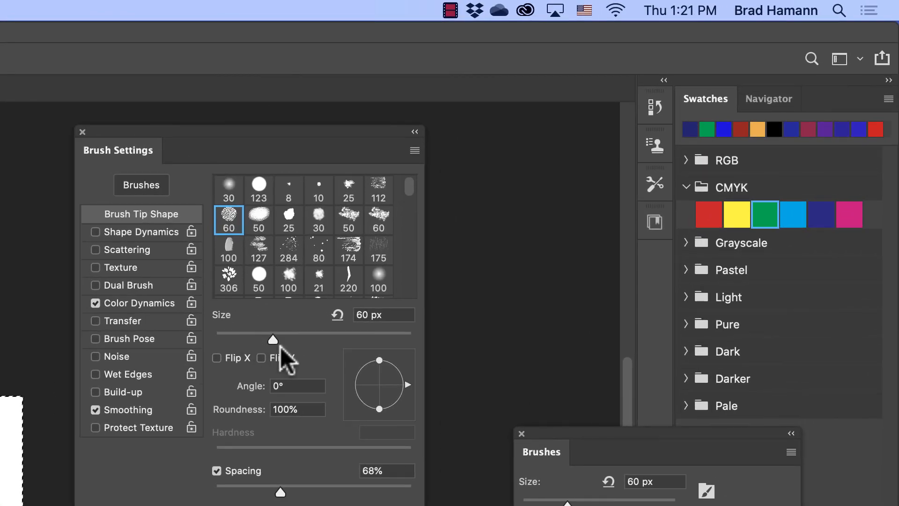
# Step: Set the brush size to 92 px and paint a larger looping dab stroke over the middle of the canvas
pyautogui.moveTo(272, 346); pyautogui.dragTo(309, 345)
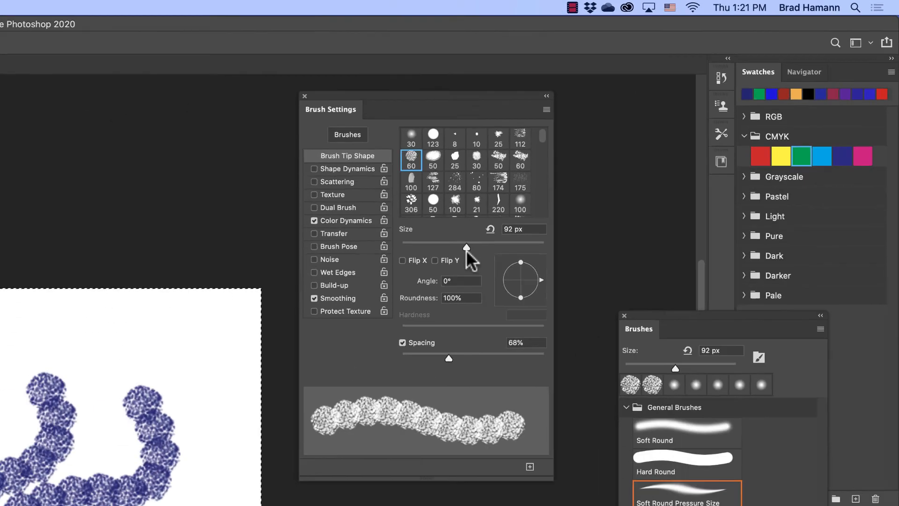
pyautogui.click(372, 265)
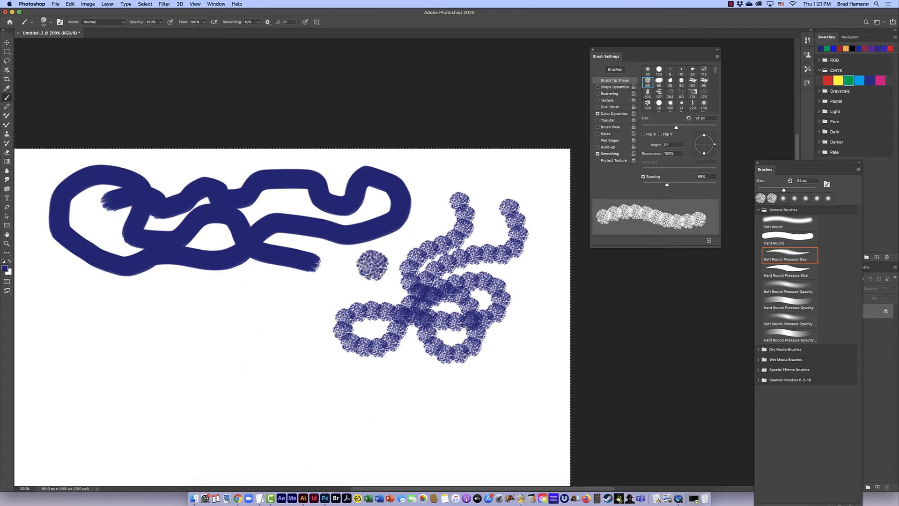
pyautogui.moveTo(372, 265)
pyautogui.mouseDown()
pyautogui.moveTo(343, 287)
pyautogui.moveTo(260, 313)
pyautogui.moveTo(303, 346)
pyautogui.moveTo(325, 318)
pyautogui.moveTo(372, 291)
pyautogui.moveTo(456, 273)
pyautogui.moveTo(499, 316)
pyautogui.moveTo(448, 365)
pyautogui.moveTo(359, 326)
pyautogui.moveTo(406, 371)
pyautogui.moveTo(311, 363)
pyautogui.moveTo(222, 323)
pyautogui.moveTo(150, 328)
pyautogui.moveTo(211, 349)
pyautogui.mouseUp()
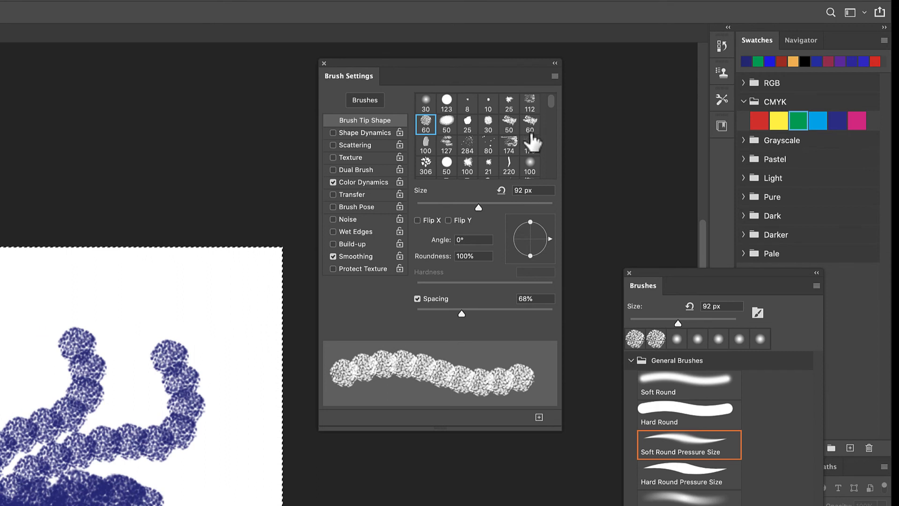
# Step: Choose the 120 px oval textured brush tip and paint a wavy dark blue stroke across the lower canvas
pyautogui.moveTo(549, 100); pyautogui.dragTo(550, 111)
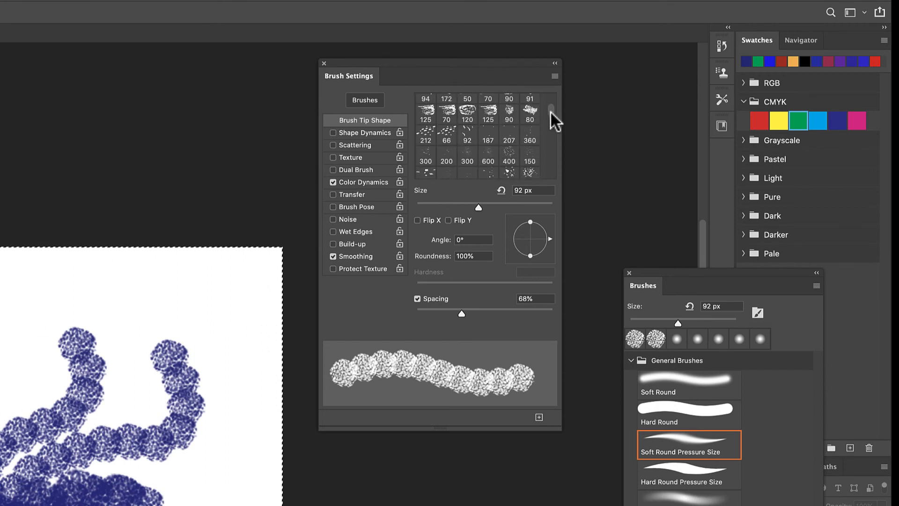
pyautogui.click(467, 116)
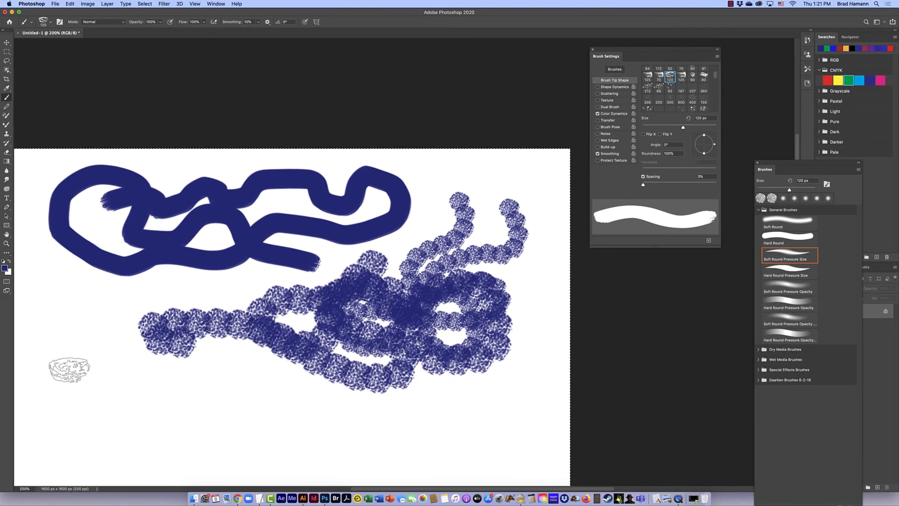
pyautogui.moveTo(70, 370)
pyautogui.mouseDown()
pyautogui.moveTo(70, 378)
pyautogui.moveTo(160, 395)
pyautogui.moveTo(210, 384)
pyautogui.moveTo(373, 410)
pyautogui.moveTo(429, 386)
pyautogui.moveTo(449, 401)
pyautogui.mouseUp()
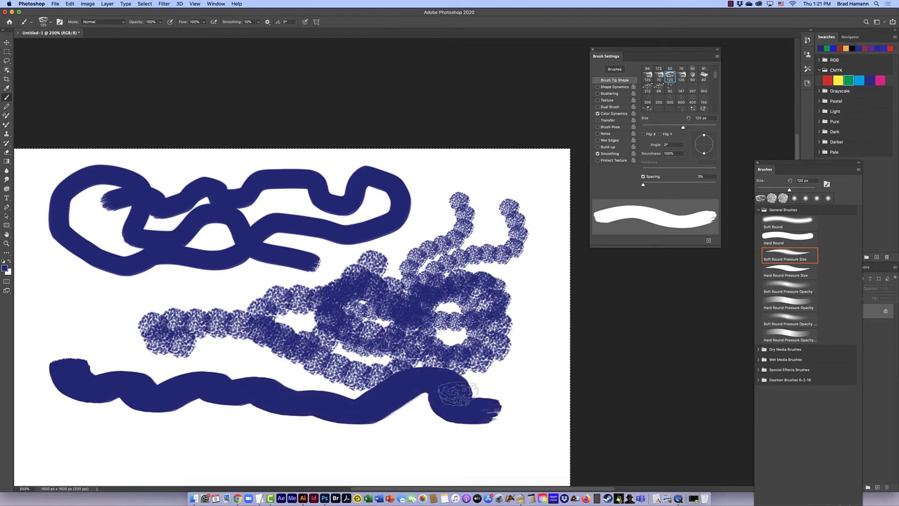
# Step: Clear all the painted strokes from the selected canvas
pyautogui.click(83, 4)
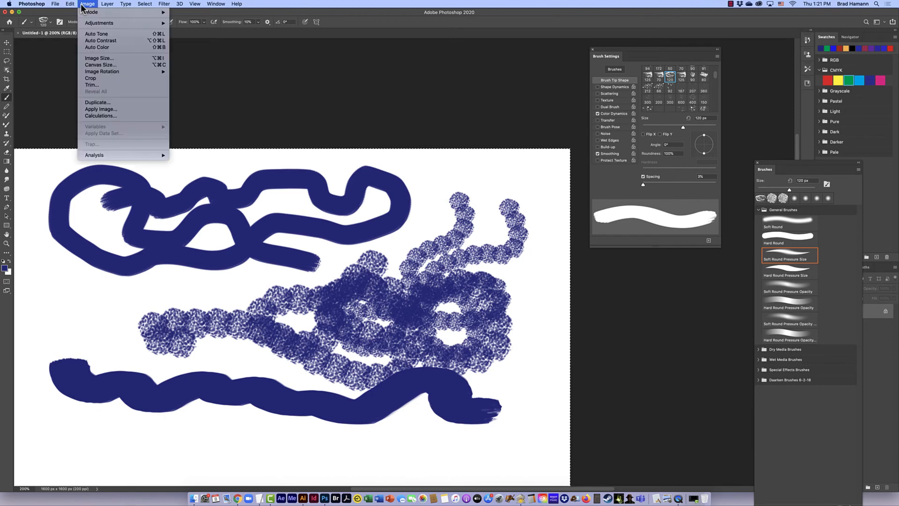
pyautogui.moveTo(65, 5)
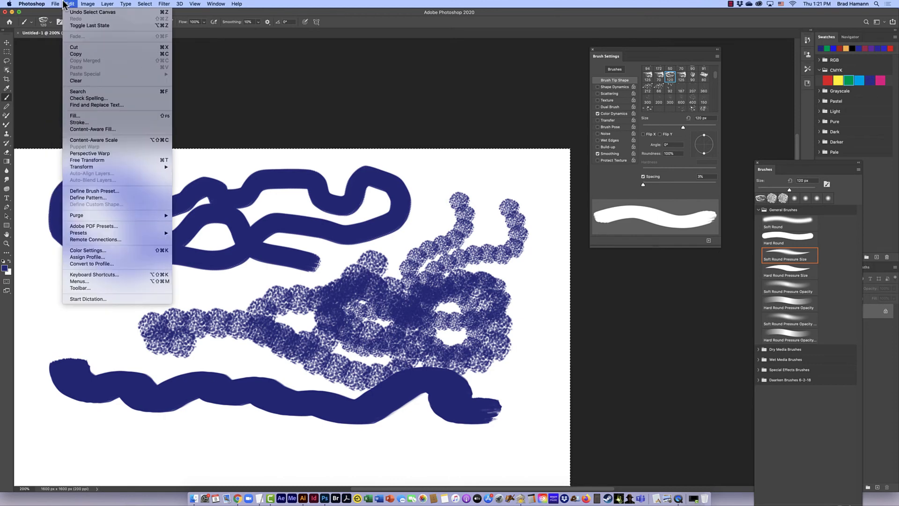
pyautogui.click(76, 80)
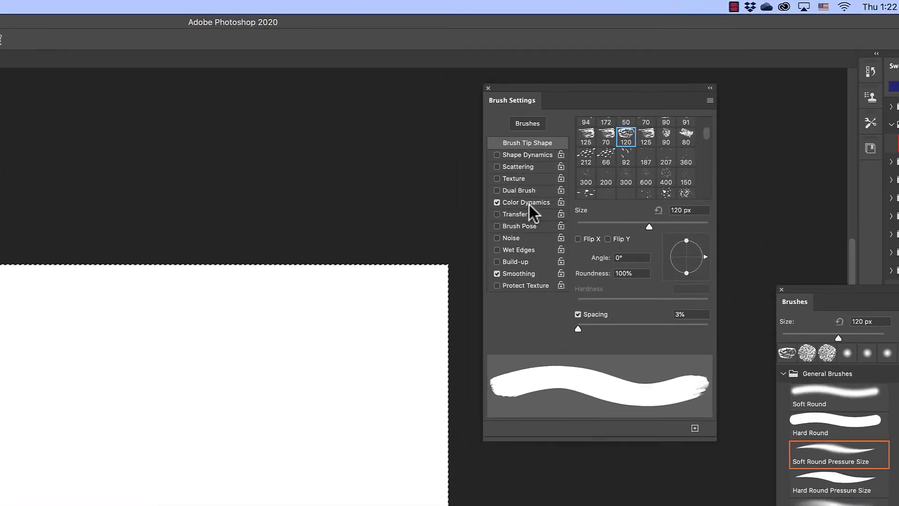
# Step: Set the 120 px brush tip's spacing to 50% and paint a long rope-like dark blue stroke across the upper canvas
pyautogui.click(529, 203)
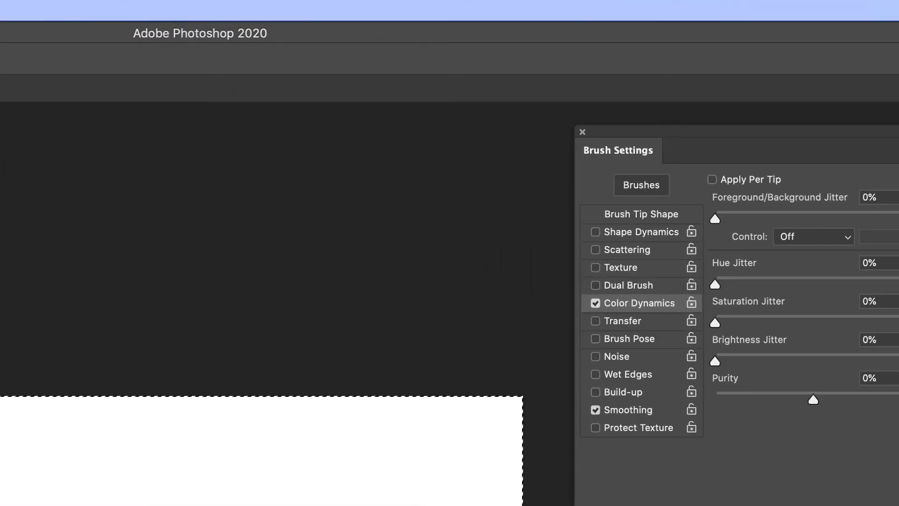
pyautogui.click(639, 216)
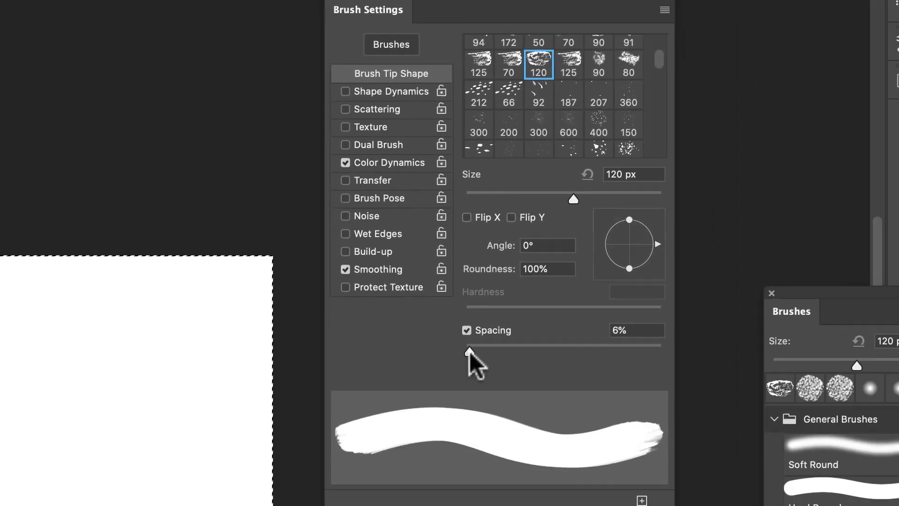
pyautogui.moveTo(469, 350); pyautogui.dragTo(507, 344)
pyautogui.moveTo(257, 206); pyautogui.dragTo(263, 207)
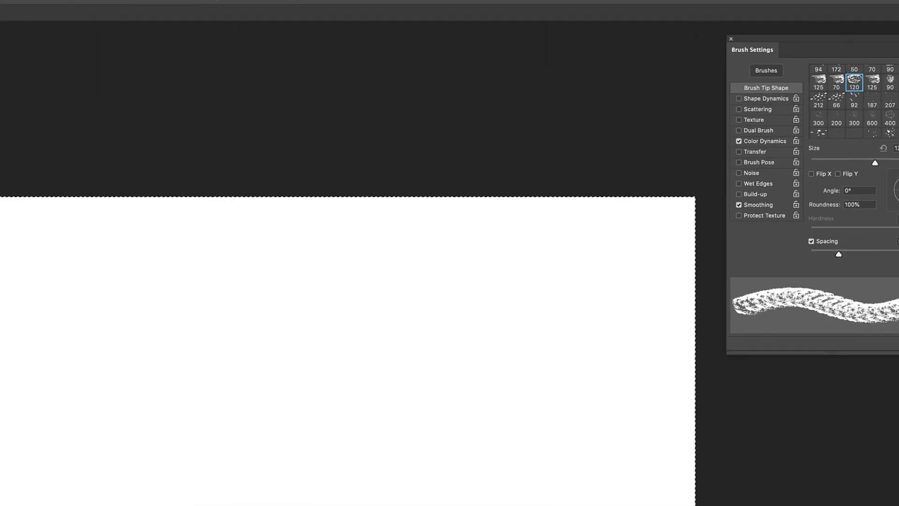
pyautogui.moveTo(80, 251)
pyautogui.mouseDown()
pyautogui.moveTo(468, 259)
pyautogui.moveTo(497, 280)
pyautogui.moveTo(543, 281)
pyautogui.moveTo(580, 256)
pyautogui.moveTo(619, 264)
pyautogui.moveTo(619, 281)
pyautogui.moveTo(655, 289)
pyautogui.moveTo(694, 265)
pyautogui.moveTo(708, 289)
pyautogui.moveTo(643, 325)
pyautogui.moveTo(591, 319)
pyautogui.moveTo(550, 342)
pyautogui.moveTo(481, 315)
pyautogui.moveTo(388, 297)
pyautogui.moveTo(281, 304)
pyautogui.mouseUp()
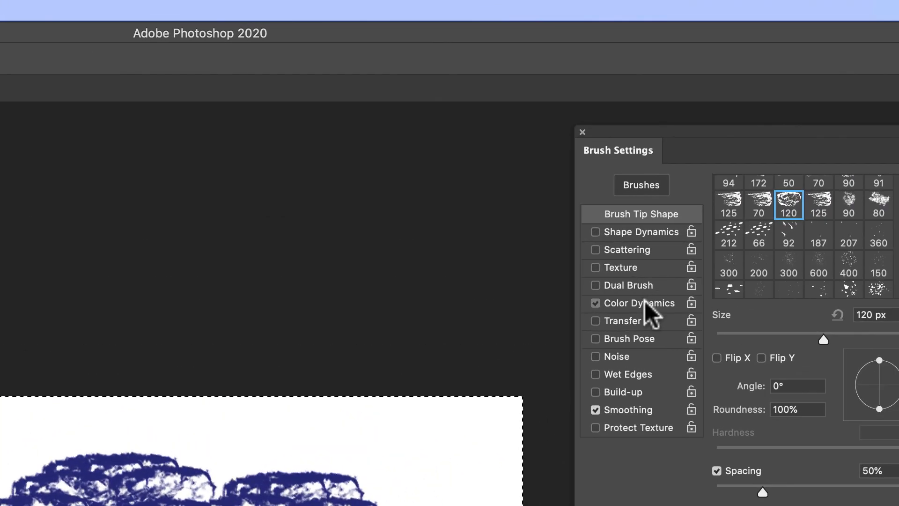
# Step: Set the Color Dynamics Foreground/Background Jitter to 44% and paint a wavy stroke below the dark blue one
pyautogui.click(645, 302)
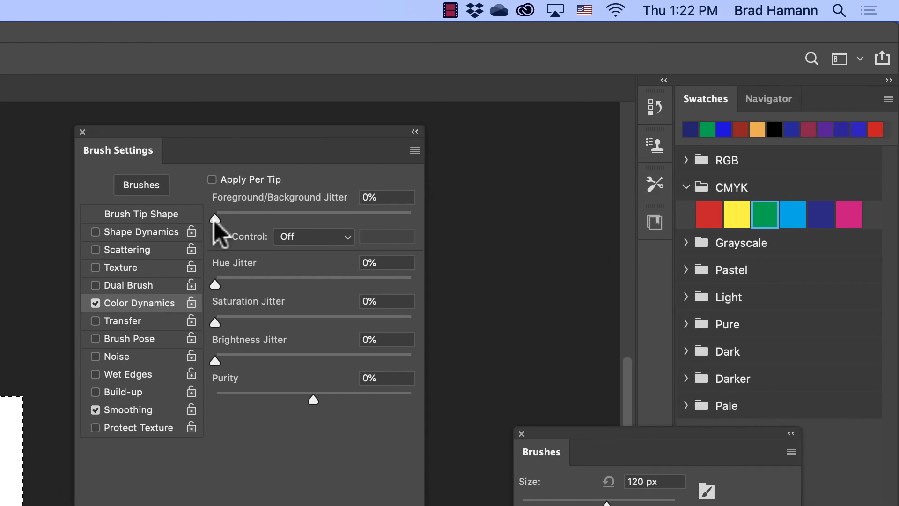
pyautogui.moveTo(215, 221); pyautogui.dragTo(301, 229)
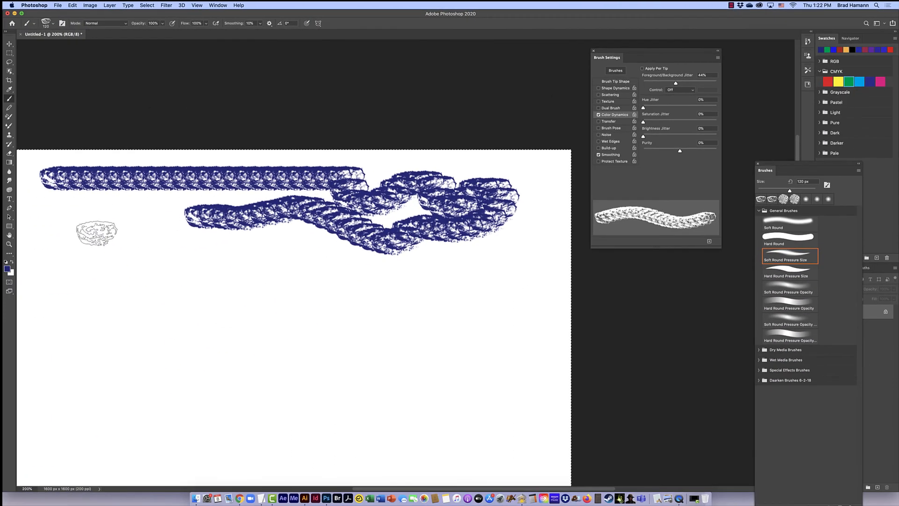
pyautogui.moveTo(96, 232)
pyautogui.mouseDown()
pyautogui.moveTo(150, 257)
pyautogui.moveTo(185, 250)
pyautogui.moveTo(256, 273)
pyautogui.moveTo(292, 260)
pyautogui.moveTo(312, 279)
pyautogui.moveTo(335, 281)
pyautogui.moveTo(362, 277)
pyautogui.moveTo(387, 288)
pyautogui.moveTo(427, 276)
pyautogui.moveTo(499, 284)
pyautogui.mouseUp()
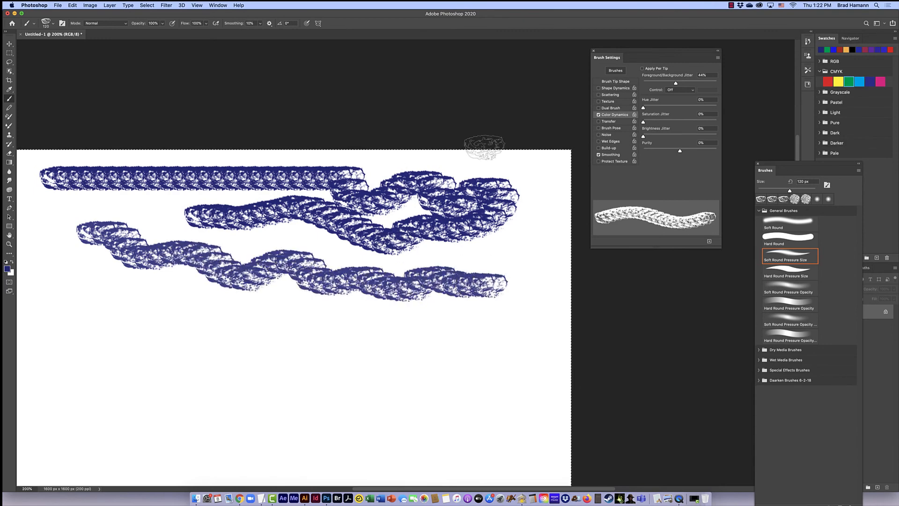
# Step: Set Hue Jitter to 48% and Saturation Jitter to 43%, painting a winding stroke after each change
pyautogui.moveTo(644, 107); pyautogui.dragTo(678, 111)
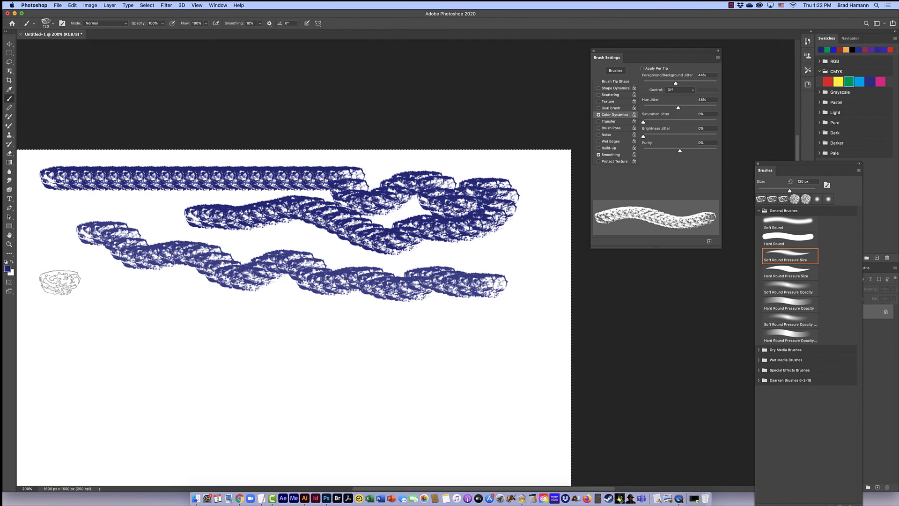
pyautogui.moveTo(51, 274)
pyautogui.mouseDown()
pyautogui.moveTo(157, 301)
pyautogui.moveTo(172, 323)
pyautogui.moveTo(225, 317)
pyautogui.moveTo(312, 338)
pyautogui.moveTo(450, 346)
pyautogui.mouseUp()
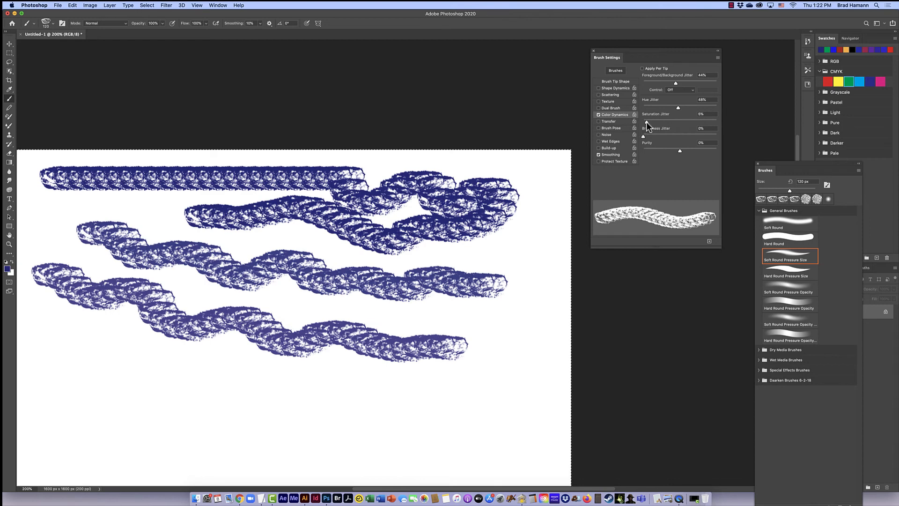
pyautogui.moveTo(643, 121); pyautogui.dragTo(674, 126)
pyautogui.moveTo(499, 324)
pyautogui.mouseDown()
pyautogui.moveTo(434, 322)
pyautogui.moveTo(387, 364)
pyautogui.moveTo(334, 377)
pyautogui.moveTo(212, 310)
pyautogui.moveTo(112, 368)
pyautogui.moveTo(189, 378)
pyautogui.moveTo(225, 338)
pyautogui.moveTo(331, 330)
pyautogui.moveTo(443, 412)
pyautogui.mouseUp()
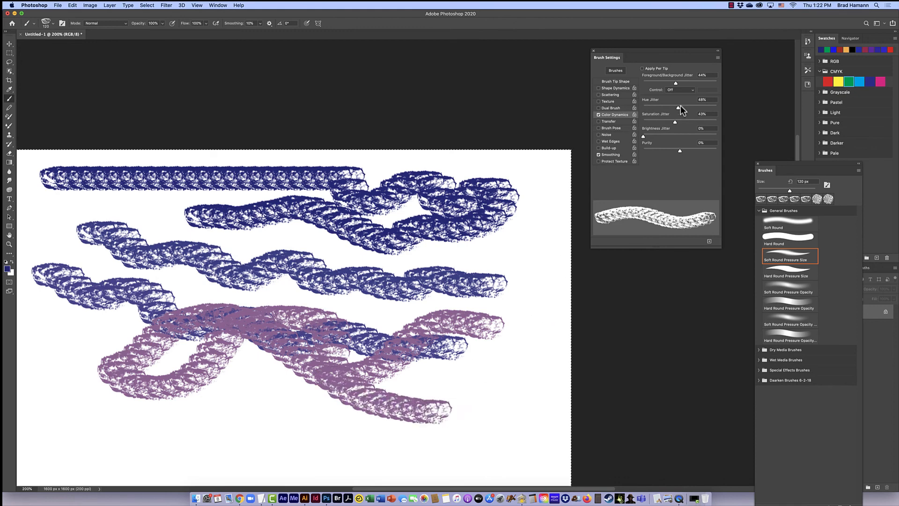
# Step: Set Hue Jitter to 100%, then Saturation Jitter to 50% and Brightness Jitter to 55%, painting overlapping strokes with each setup
pyautogui.moveTo(679, 107); pyautogui.dragTo(717, 107)
pyautogui.moveTo(527, 224)
pyautogui.mouseDown()
pyautogui.moveTo(523, 252)
pyautogui.moveTo(487, 259)
pyautogui.moveTo(462, 290)
pyautogui.moveTo(523, 323)
pyautogui.moveTo(511, 364)
pyautogui.moveTo(328, 314)
pyautogui.moveTo(271, 349)
pyautogui.moveTo(269, 392)
pyautogui.moveTo(178, 273)
pyautogui.moveTo(88, 254)
pyautogui.moveTo(295, 283)
pyautogui.mouseUp()
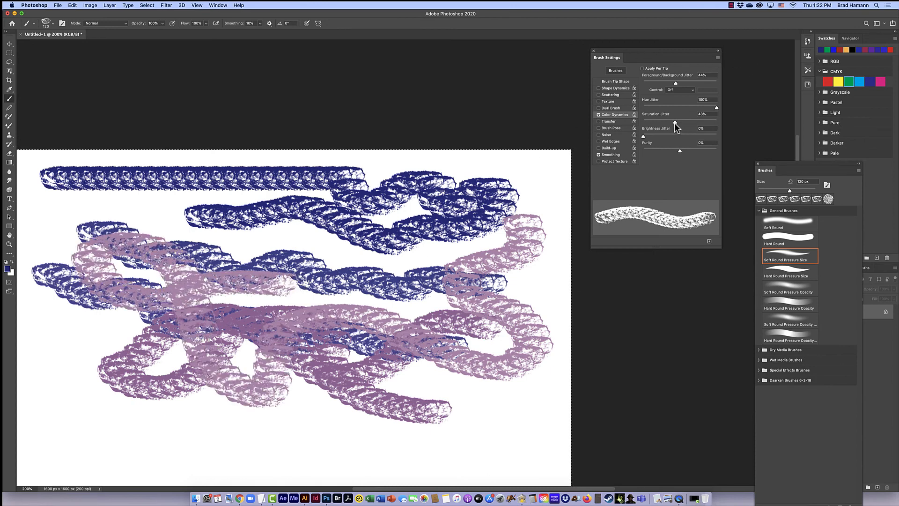
pyautogui.moveTo(675, 122); pyautogui.dragTo(683, 136)
pyautogui.moveTo(514, 236)
pyautogui.mouseDown()
pyautogui.moveTo(459, 262)
pyautogui.moveTo(309, 269)
pyautogui.moveTo(241, 337)
pyautogui.moveTo(296, 298)
pyautogui.moveTo(150, 276)
pyautogui.moveTo(345, 398)
pyautogui.moveTo(249, 349)
pyautogui.mouseUp()
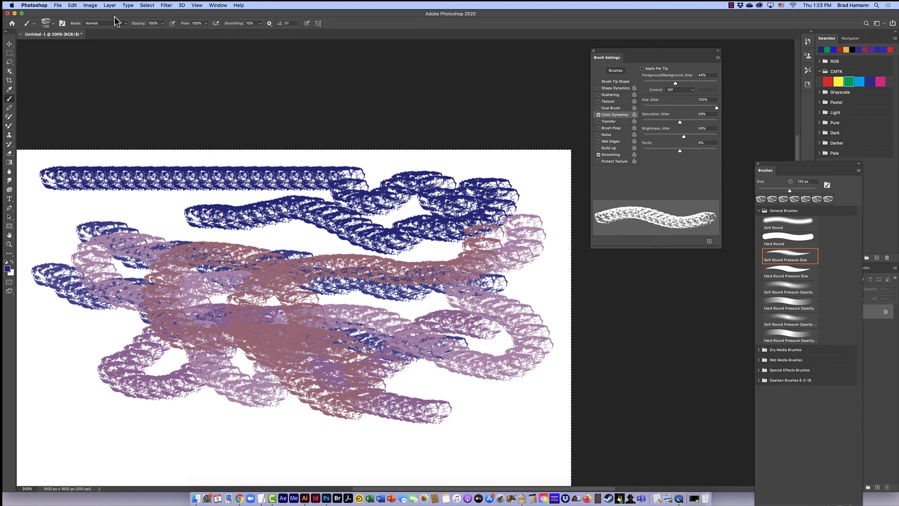
# Step: Clear the multicolored jitter strokes from the canvas
pyautogui.click(72, 5)
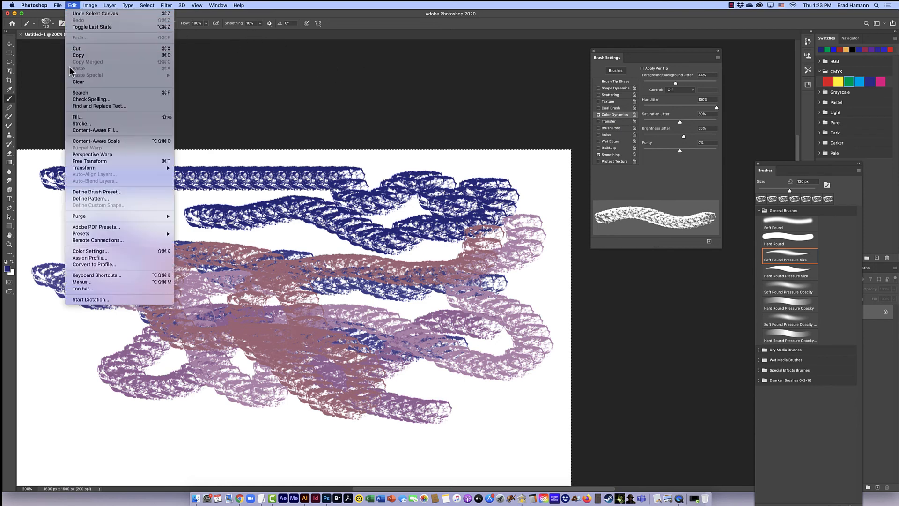
pyautogui.click(77, 82)
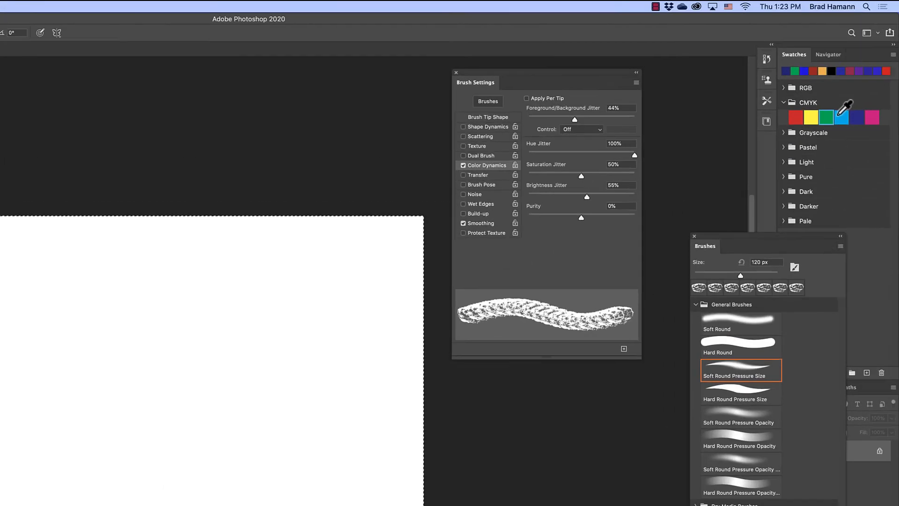
# Step: Enable Apply Per Tip and paint multicolored wavy strokes across the canvas, reducing Saturation Jitter to 31% and Brightness Jitter to 11%
pyautogui.click(859, 82)
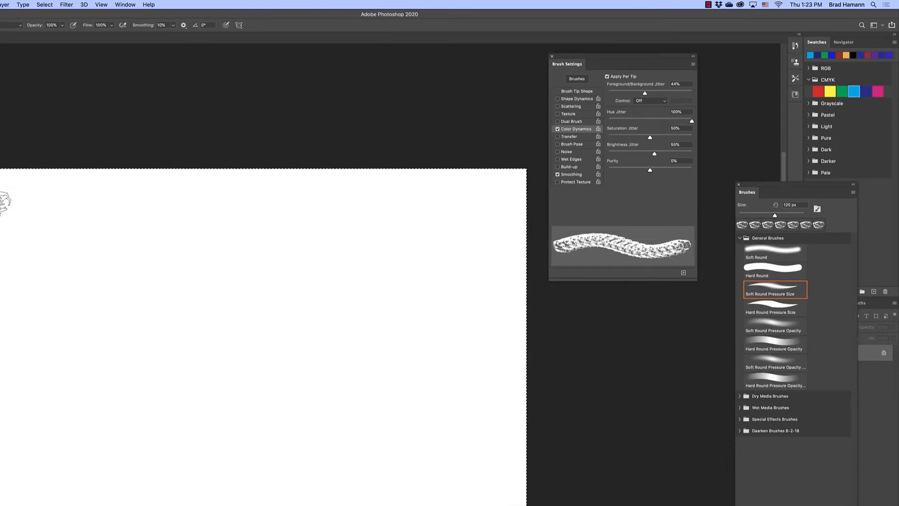
pyautogui.moveTo(2, 202); pyautogui.dragTo(26, 207)
pyautogui.moveTo(148, 197); pyautogui.dragTo(210, 187)
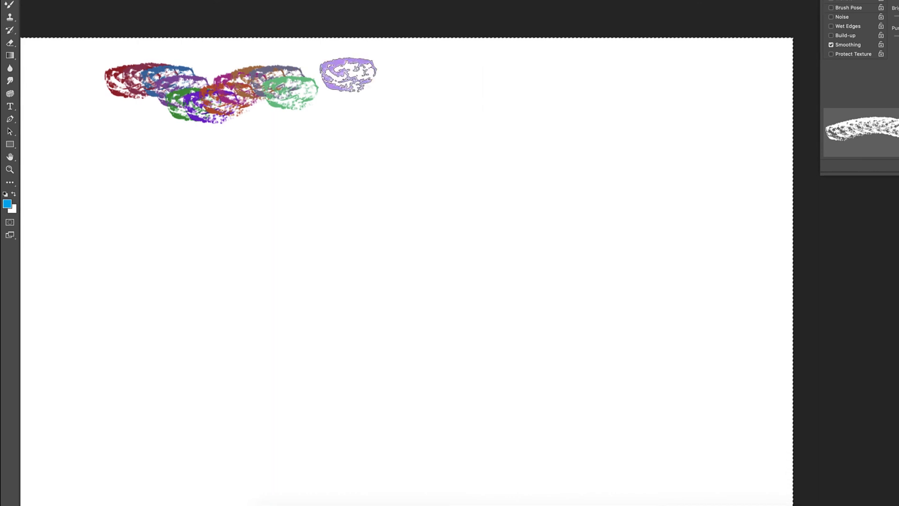
pyautogui.moveTo(348, 75)
pyautogui.mouseDown()
pyautogui.moveTo(385, 102)
pyautogui.moveTo(451, 90)
pyautogui.moveTo(496, 111)
pyautogui.moveTo(568, 93)
pyautogui.moveTo(595, 113)
pyautogui.moveTo(627, 110)
pyautogui.moveTo(675, 122)
pyautogui.moveTo(670, 147)
pyautogui.moveTo(585, 145)
pyautogui.moveTo(451, 170)
pyautogui.moveTo(363, 152)
pyautogui.moveTo(292, 171)
pyautogui.moveTo(148, 168)
pyautogui.moveTo(126, 181)
pyautogui.moveTo(196, 204)
pyautogui.moveTo(282, 208)
pyautogui.moveTo(389, 196)
pyautogui.moveTo(680, 213)
pyautogui.mouseUp()
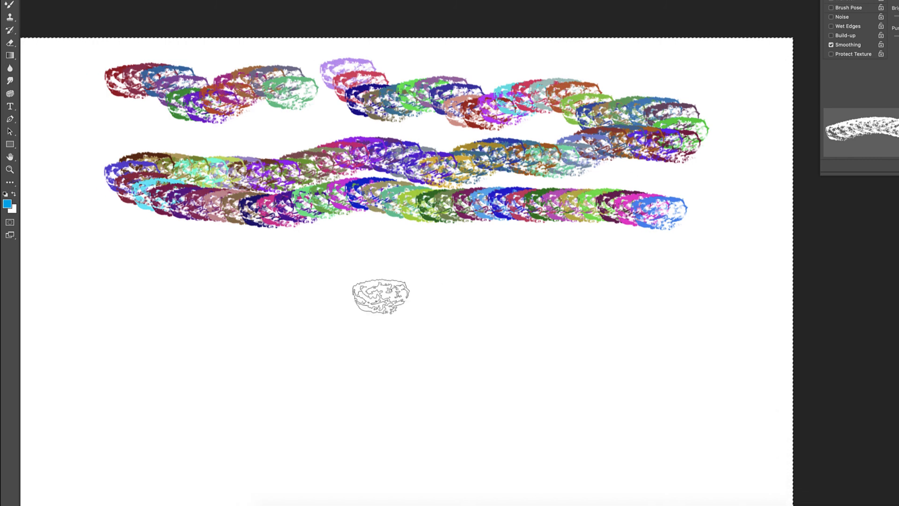
pyautogui.moveTo(165, 249)
pyautogui.mouseDown()
pyautogui.moveTo(194, 276)
pyautogui.moveTo(238, 266)
pyautogui.moveTo(346, 274)
pyautogui.moveTo(476, 266)
pyautogui.mouseUp()
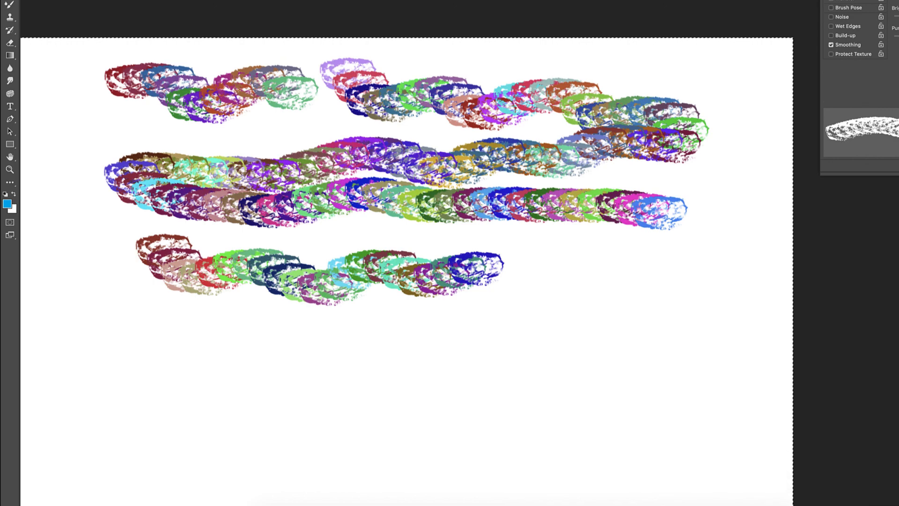
pyautogui.moveTo(544, 251)
pyautogui.mouseDown()
pyautogui.moveTo(592, 287)
pyautogui.moveTo(688, 297)
pyautogui.moveTo(438, 350)
pyautogui.mouseUp()
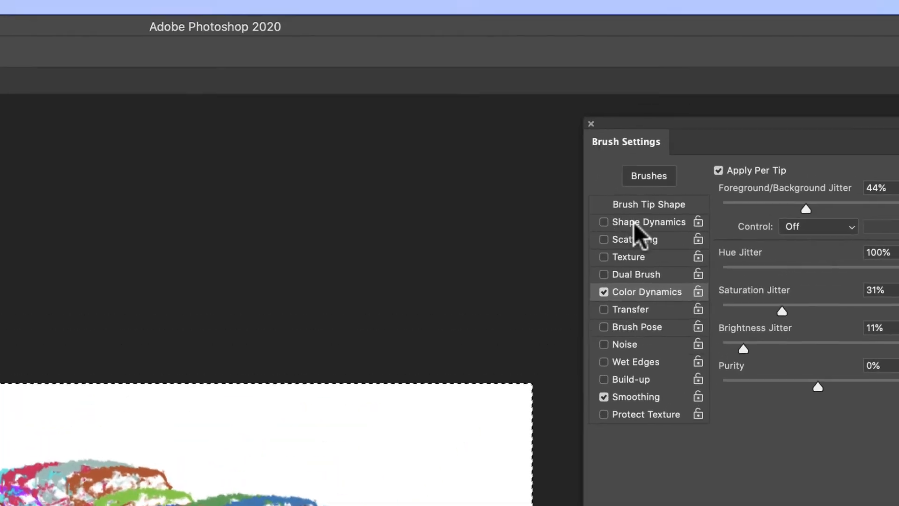
# Step: Choose the 900 px starburst brush tip and clear the multicolored strokes from the canvas
pyautogui.click(657, 209)
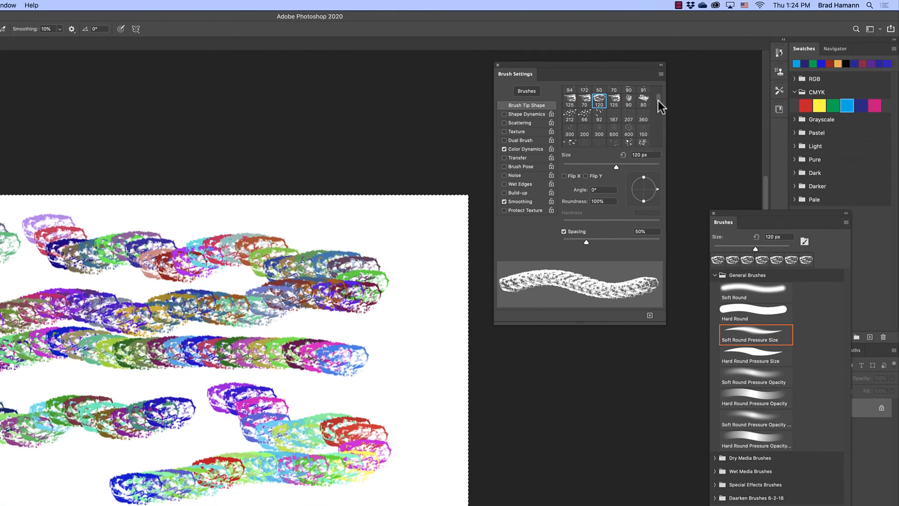
pyautogui.moveTo(659, 100); pyautogui.dragTo(656, 107)
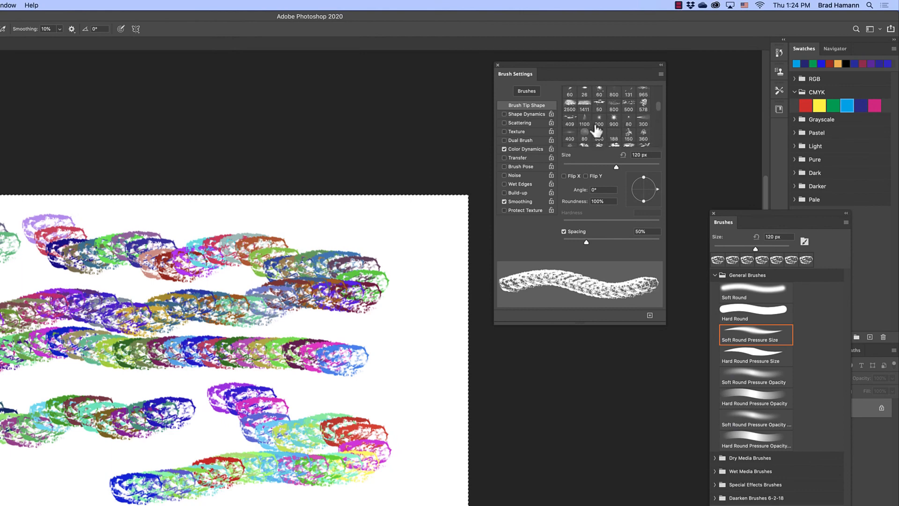
pyautogui.click(614, 121)
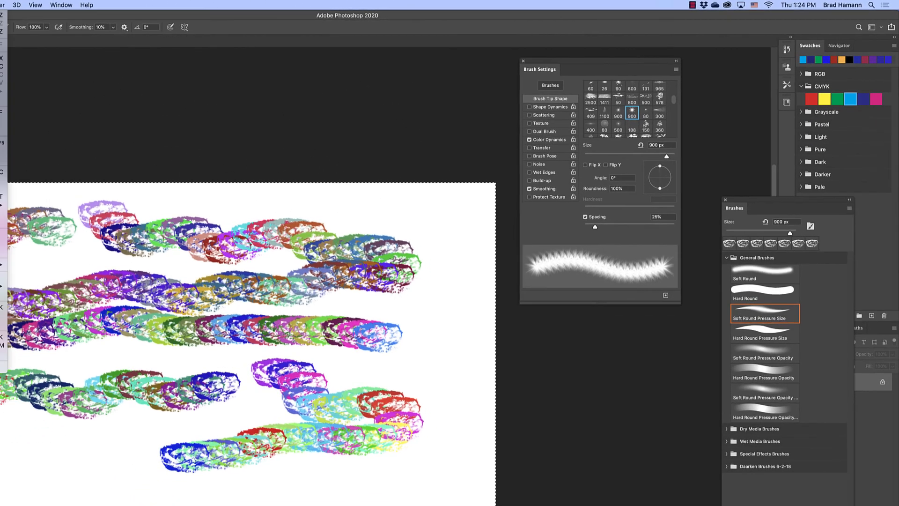
pyautogui.click(64, 4)
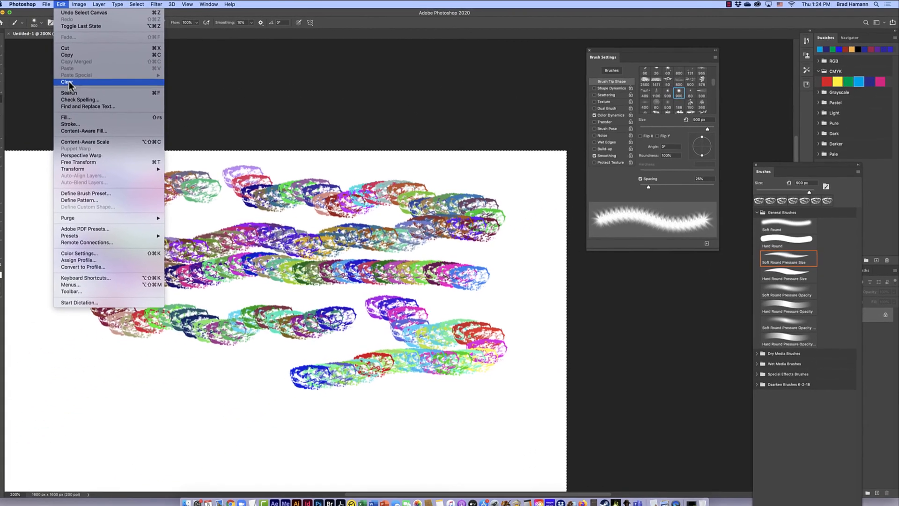
pyautogui.click(70, 83)
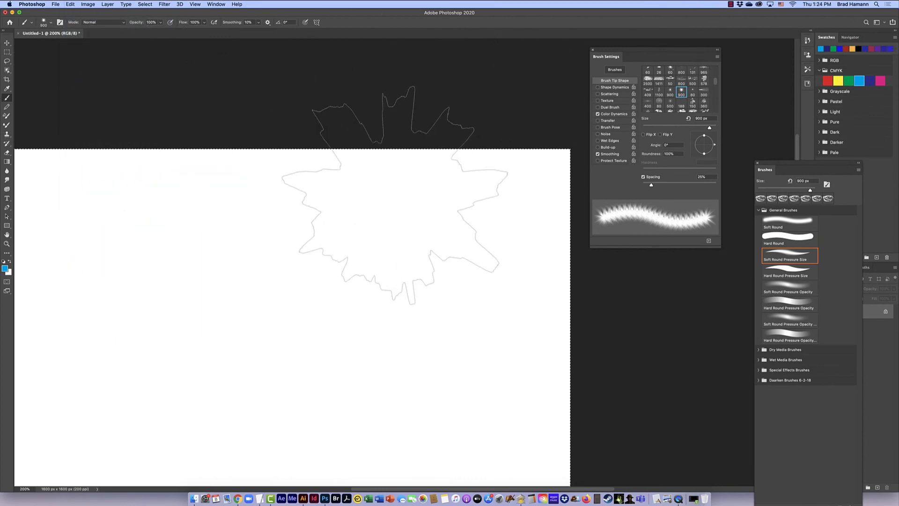
# Step: Reduce the starburst brush size to 125 px
pyautogui.moveTo(708, 127)
pyautogui.mouseDown()
pyautogui.moveTo(658, 128)
pyautogui.moveTo(680, 127)
pyautogui.mouseUp()
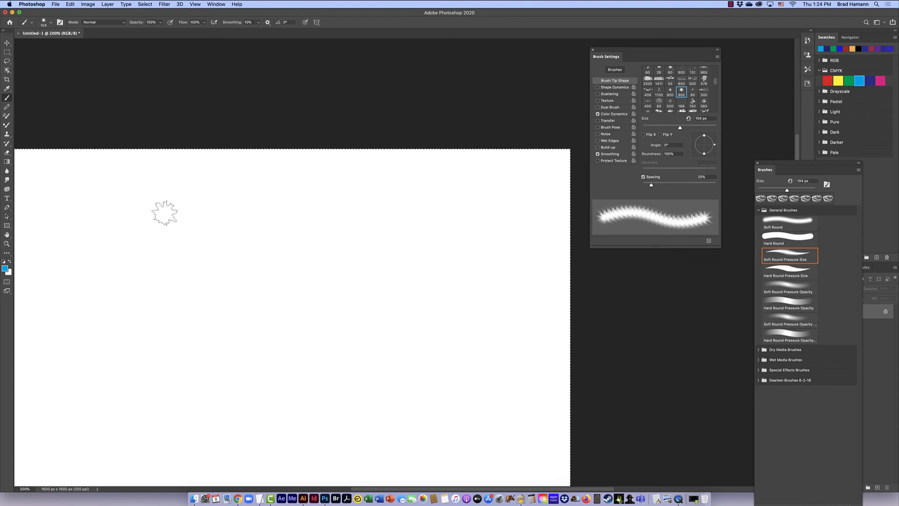
pyautogui.press('[')
pyautogui.press('[')
pyautogui.press('[')
pyautogui.press('[')
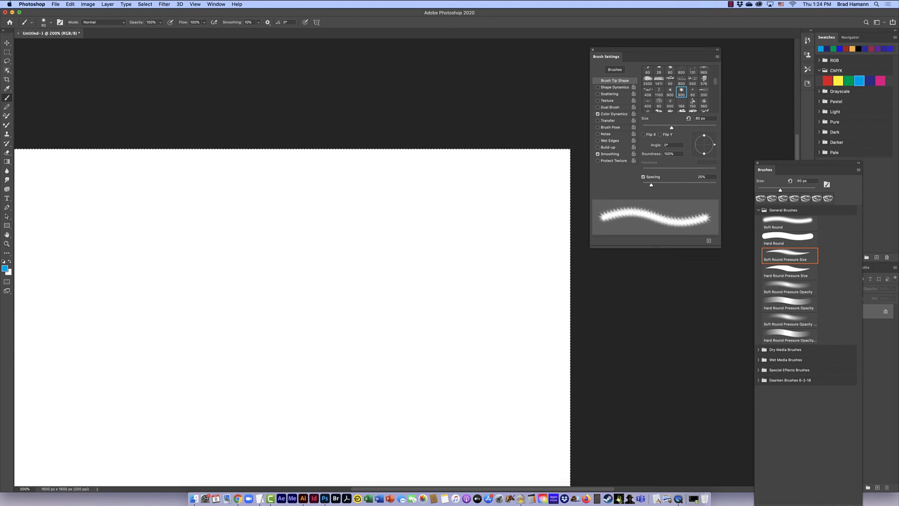
pyautogui.press(']')
pyautogui.press(']')
pyautogui.press(']')
pyautogui.press(']')
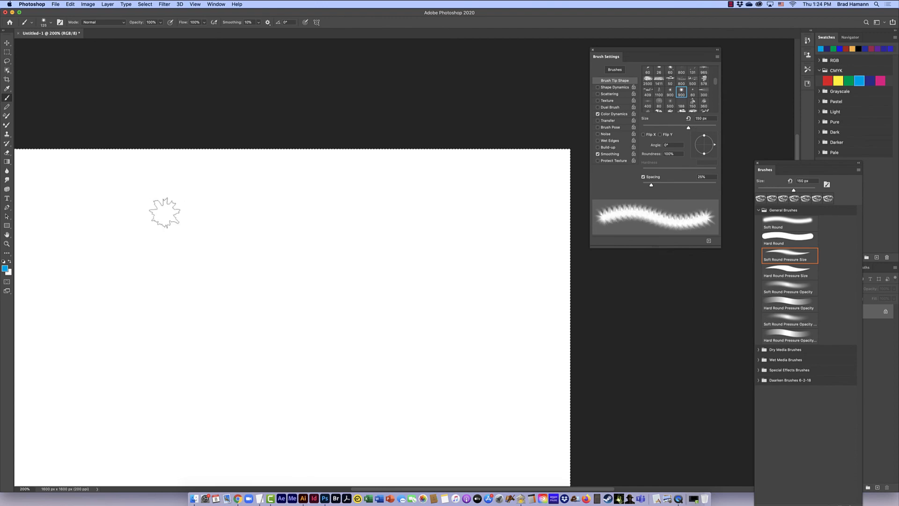
pyautogui.press(']')
pyautogui.press(']')
pyautogui.press('[')
pyautogui.press('[')
pyautogui.press('[')
pyautogui.press('[')
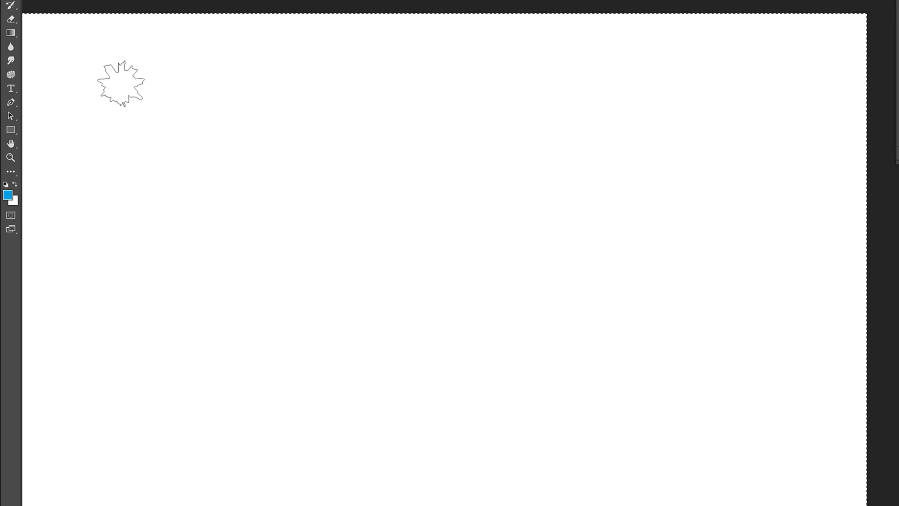
# Step: Paint two wavy multicolored starburst strokes across the upper part of the canvas
pyautogui.moveTo(86, 174); pyautogui.dragTo(147, 187)
pyautogui.moveTo(207, 102)
pyautogui.mouseDown()
pyautogui.moveTo(292, 81)
pyautogui.moveTo(342, 103)
pyautogui.moveTo(423, 81)
pyautogui.moveTo(482, 104)
pyautogui.moveTo(530, 81)
pyautogui.moveTo(584, 96)
pyautogui.moveTo(690, 85)
pyautogui.moveTo(765, 92)
pyautogui.mouseUp()
pyautogui.moveTo(118, 136)
pyautogui.mouseDown()
pyautogui.moveTo(301, 161)
pyautogui.moveTo(370, 154)
pyautogui.moveTo(528, 165)
pyautogui.moveTo(763, 151)
pyautogui.moveTo(796, 156)
pyautogui.mouseUp()
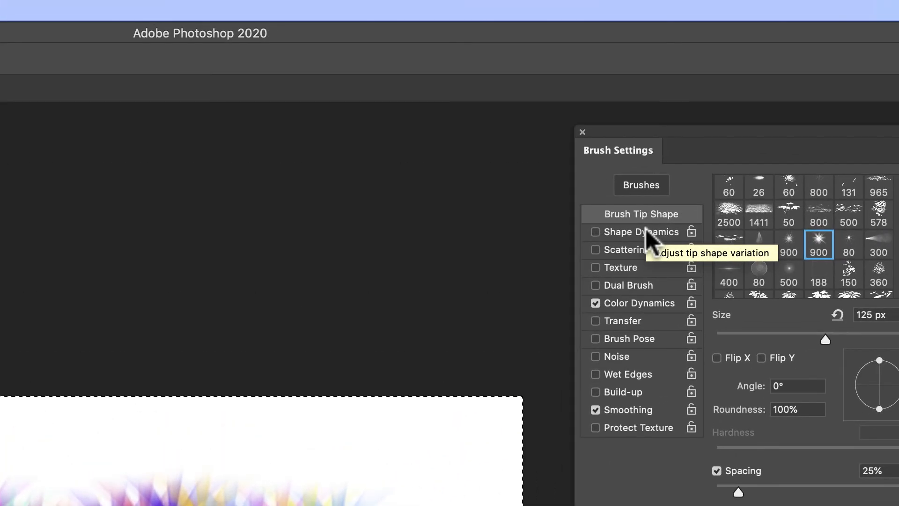
# Step: Enable Shape Dynamics for the starburst brush and set Size Jitter to 92%
pyautogui.click(645, 229)
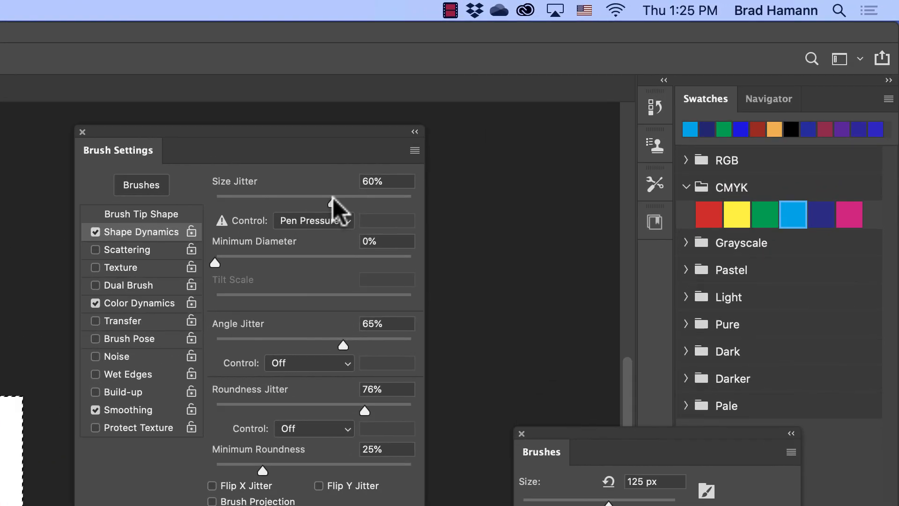
pyautogui.moveTo(584, 116); pyautogui.dragTo(604, 113)
pyautogui.moveTo(374, 201); pyautogui.dragTo(397, 204)
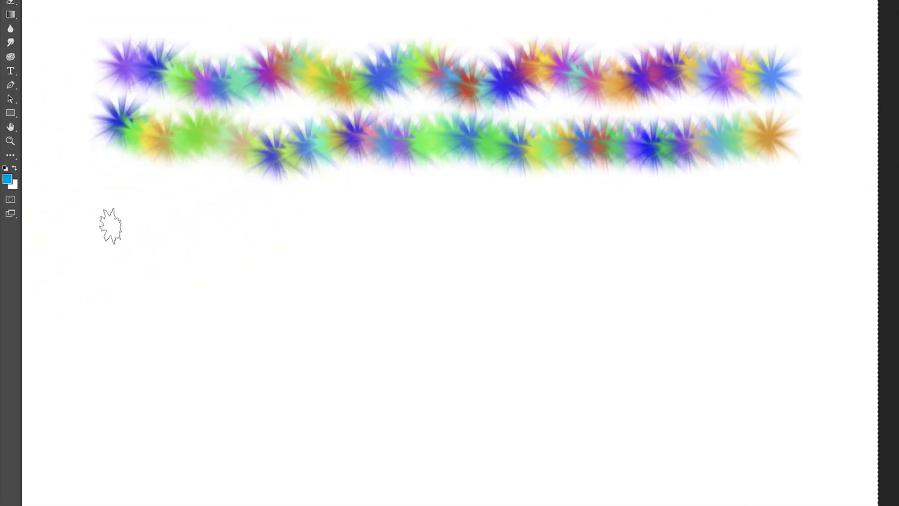
# Step: Paint several wavy starburst strokes of varying tip size across the middle of the canvas
pyautogui.moveTo(111, 226)
pyautogui.mouseDown()
pyautogui.moveTo(149, 214)
pyautogui.moveTo(245, 236)
pyautogui.moveTo(348, 226)
pyautogui.moveTo(380, 238)
pyautogui.moveTo(442, 229)
pyautogui.moveTo(524, 241)
pyautogui.moveTo(694, 237)
pyautogui.moveTo(759, 209)
pyautogui.moveTo(811, 218)
pyautogui.moveTo(804, 236)
pyautogui.moveTo(738, 254)
pyautogui.moveTo(695, 291)
pyautogui.moveTo(631, 304)
pyautogui.moveTo(549, 294)
pyautogui.moveTo(421, 327)
pyautogui.moveTo(336, 304)
pyautogui.moveTo(280, 312)
pyautogui.moveTo(203, 301)
pyautogui.moveTo(110, 305)
pyautogui.mouseUp()
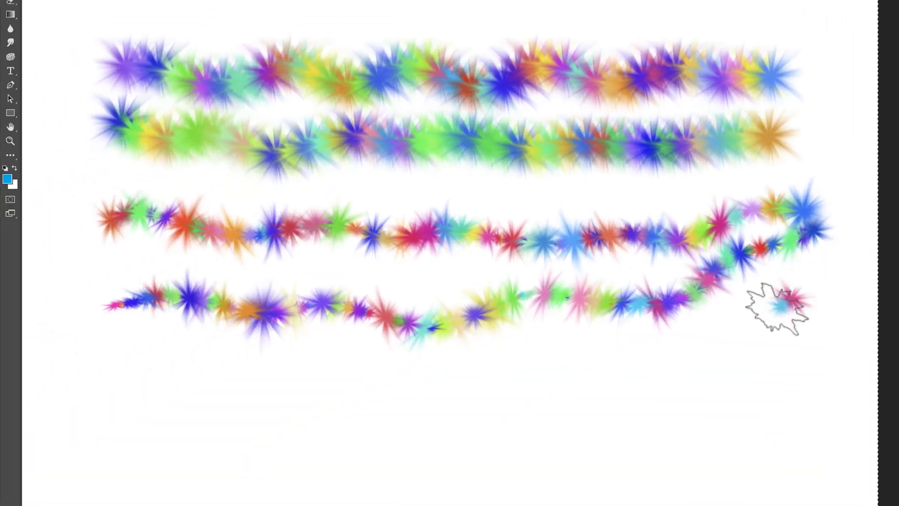
pyautogui.moveTo(777, 308)
pyautogui.mouseDown()
pyautogui.moveTo(732, 349)
pyautogui.moveTo(625, 373)
pyautogui.moveTo(509, 369)
pyautogui.moveTo(392, 400)
pyautogui.moveTo(266, 390)
pyautogui.moveTo(175, 401)
pyautogui.mouseUp()
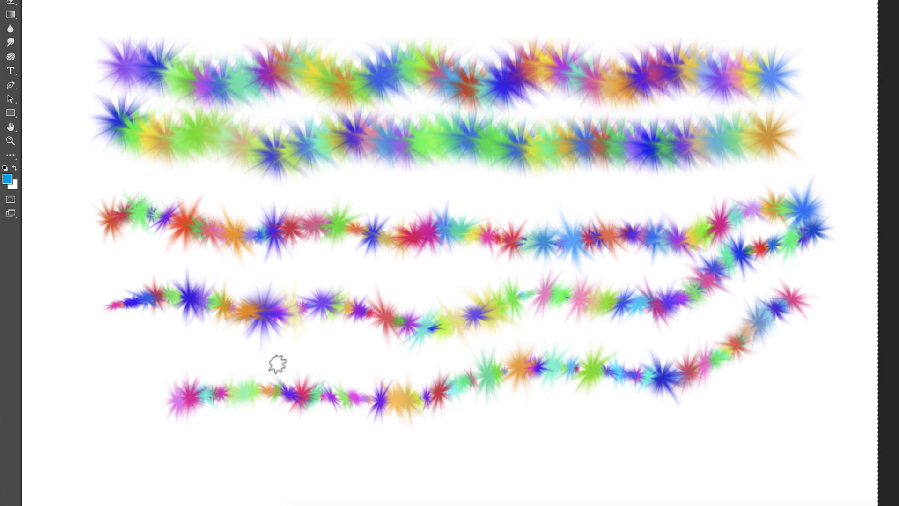
pyautogui.moveTo(277, 363)
pyautogui.mouseDown()
pyautogui.moveTo(326, 359)
pyautogui.moveTo(430, 379)
pyautogui.moveTo(595, 367)
pyautogui.moveTo(720, 344)
pyautogui.moveTo(780, 370)
pyautogui.mouseUp()
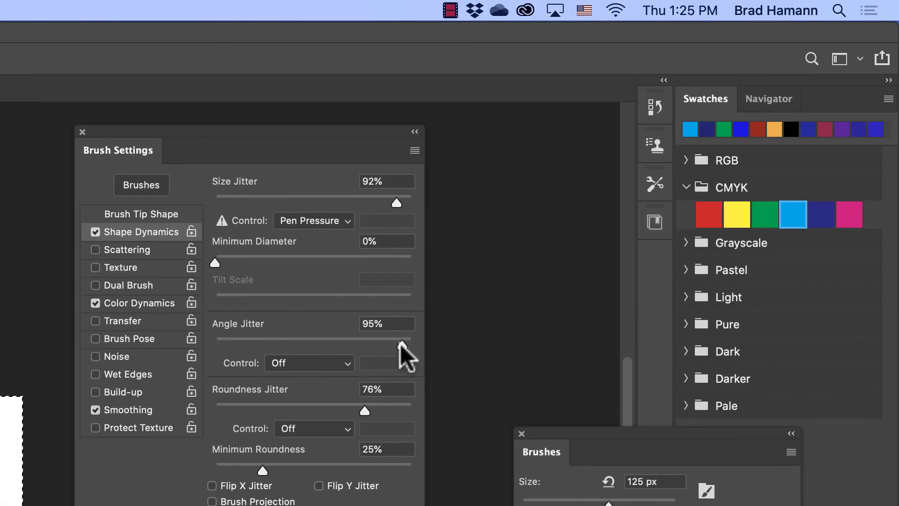
# Step: Set Angle Jitter to 100% and Roundness Jitter to 0%, and paint a short starburst stroke on the lower canvas
pyautogui.moveTo(401, 344)
pyautogui.mouseDown()
pyautogui.moveTo(338, 361)
pyautogui.moveTo(274, 361)
pyautogui.moveTo(428, 342)
pyautogui.mouseUp()
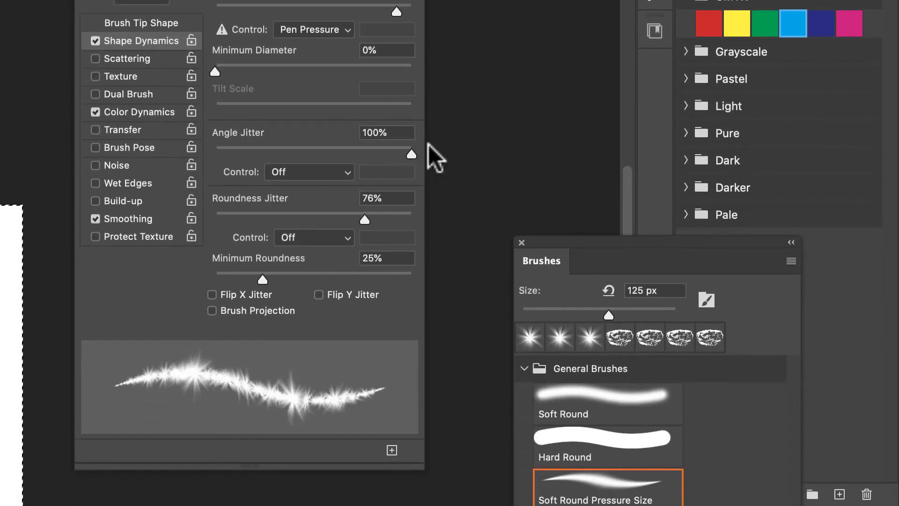
pyautogui.moveTo(364, 130); pyautogui.dragTo(209, 143)
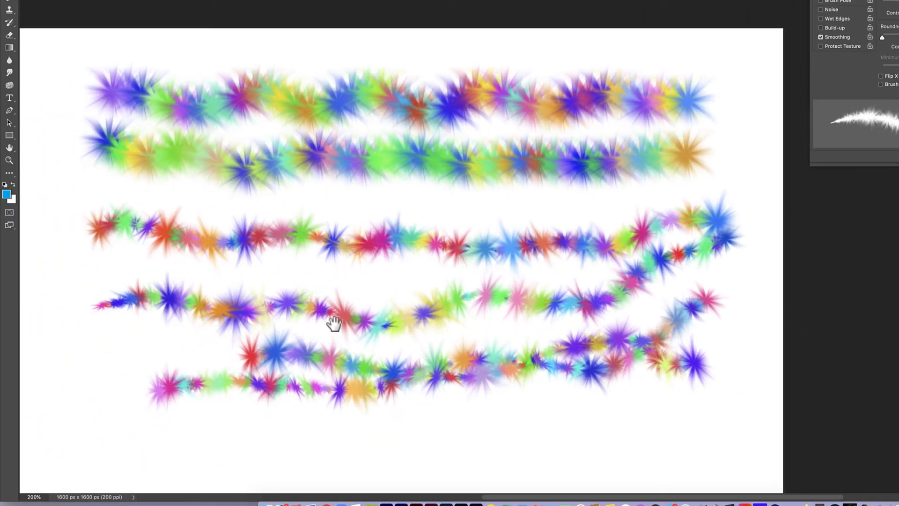
pyautogui.moveTo(334, 323); pyautogui.dragTo(324, 22)
pyautogui.moveTo(181, 378)
pyautogui.mouseDown()
pyautogui.moveTo(221, 354)
pyautogui.moveTo(298, 354)
pyautogui.moveTo(385, 383)
pyautogui.moveTo(502, 355)
pyautogui.moveTo(759, 396)
pyautogui.moveTo(866, 379)
pyautogui.mouseUp()
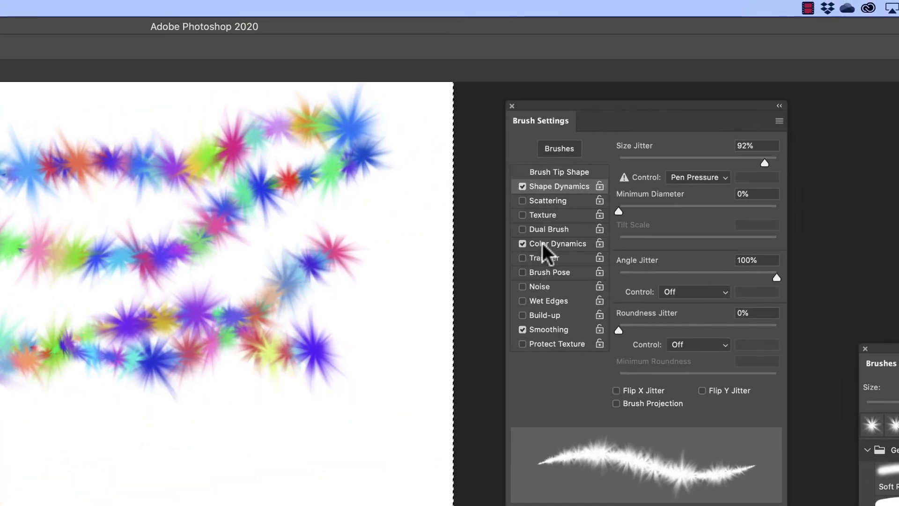
# Step: Lower the Color Dynamics Hue Jitter in stages down to 18%, painting a wavy starburst stroke across the lower canvas with each setup
pyautogui.click(543, 243)
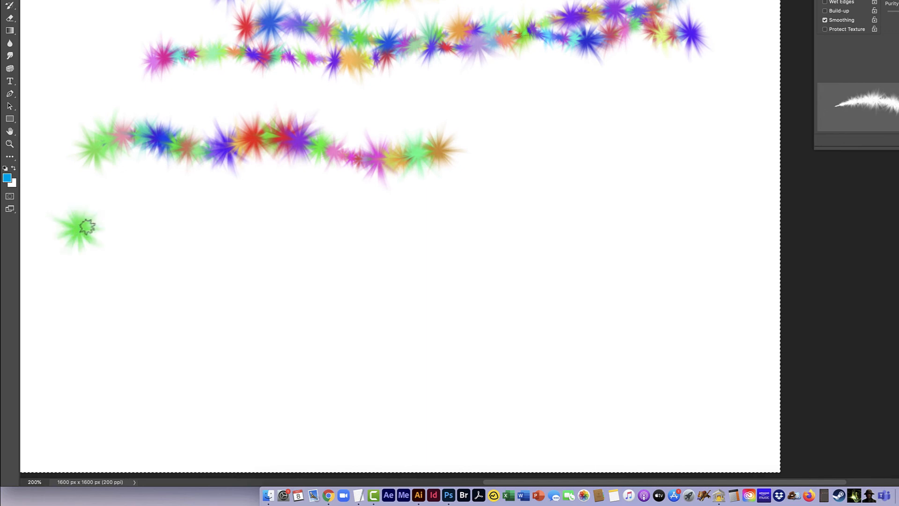
pyautogui.moveTo(86, 227)
pyautogui.mouseDown()
pyautogui.moveTo(166, 233)
pyautogui.moveTo(244, 216)
pyautogui.moveTo(334, 228)
pyautogui.moveTo(360, 219)
pyautogui.moveTo(455, 236)
pyautogui.moveTo(517, 219)
pyautogui.moveTo(611, 211)
pyautogui.moveTo(690, 219)
pyautogui.moveTo(709, 211)
pyautogui.mouseUp()
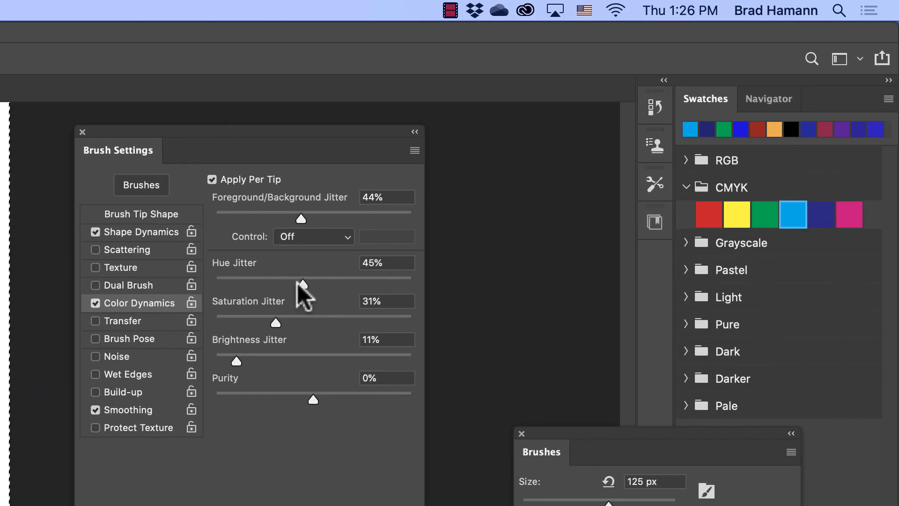
pyautogui.click(299, 282)
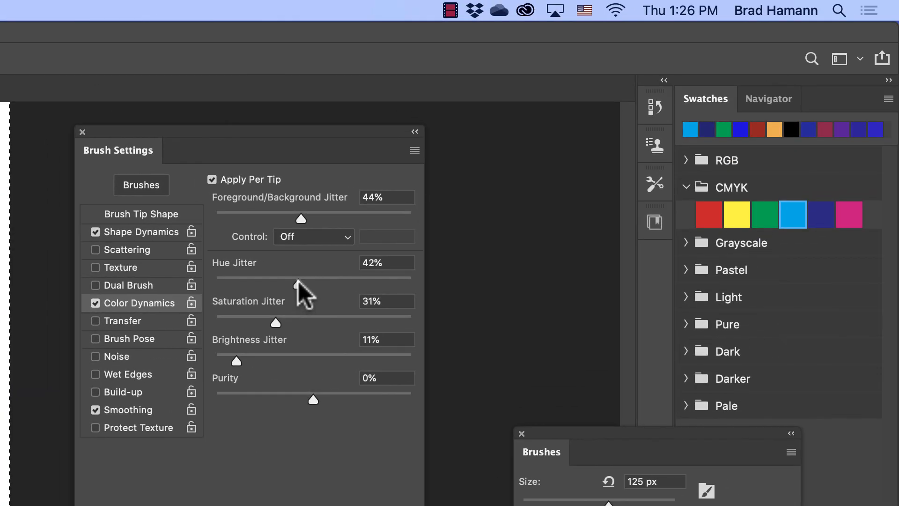
pyautogui.moveTo(299, 282); pyautogui.dragTo(256, 283)
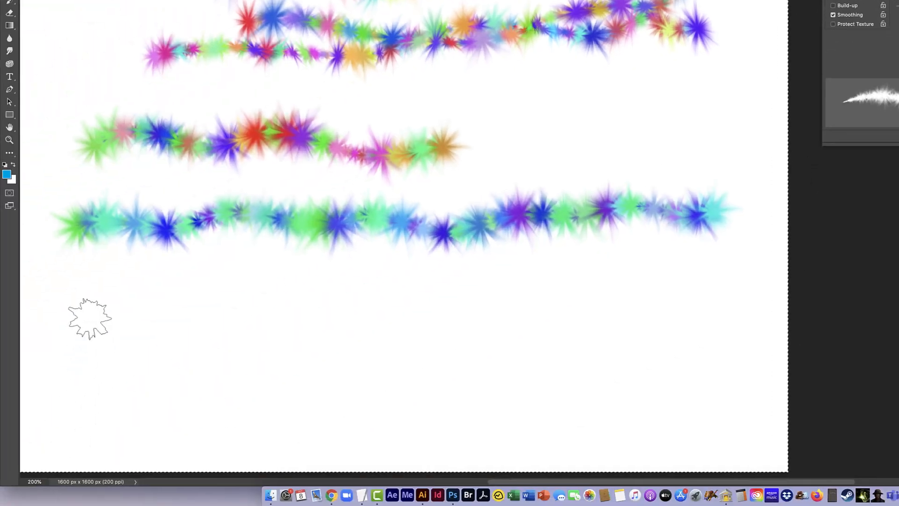
pyautogui.moveTo(61, 280)
pyautogui.mouseDown()
pyautogui.moveTo(99, 293)
pyautogui.moveTo(187, 286)
pyautogui.moveTo(236, 298)
pyautogui.moveTo(317, 279)
pyautogui.moveTo(388, 295)
pyautogui.moveTo(529, 294)
pyautogui.moveTo(582, 280)
pyautogui.moveTo(696, 283)
pyautogui.mouseUp()
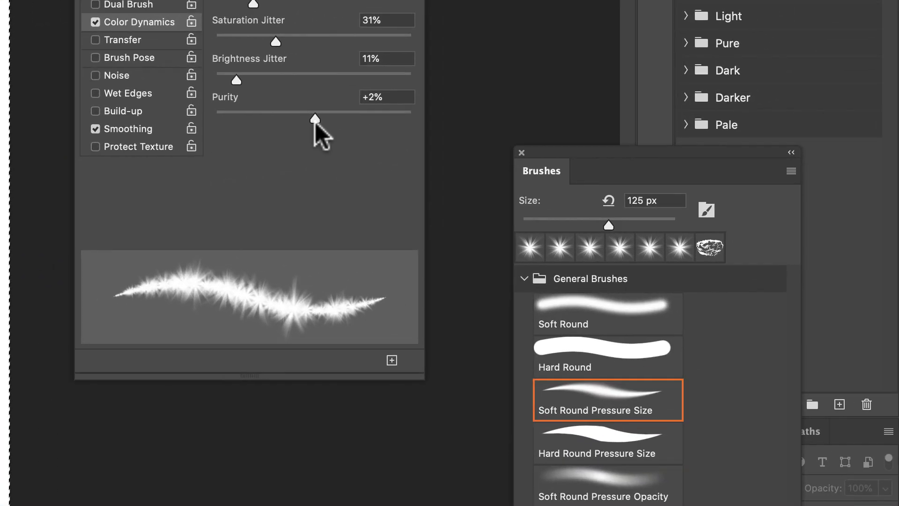
# Step: Set Purity to -27%, raise Saturation Jitter, and paint overlapping muted starburst strokes below the blue stroke
pyautogui.moveTo(315, 123); pyautogui.dragTo(225, 127)
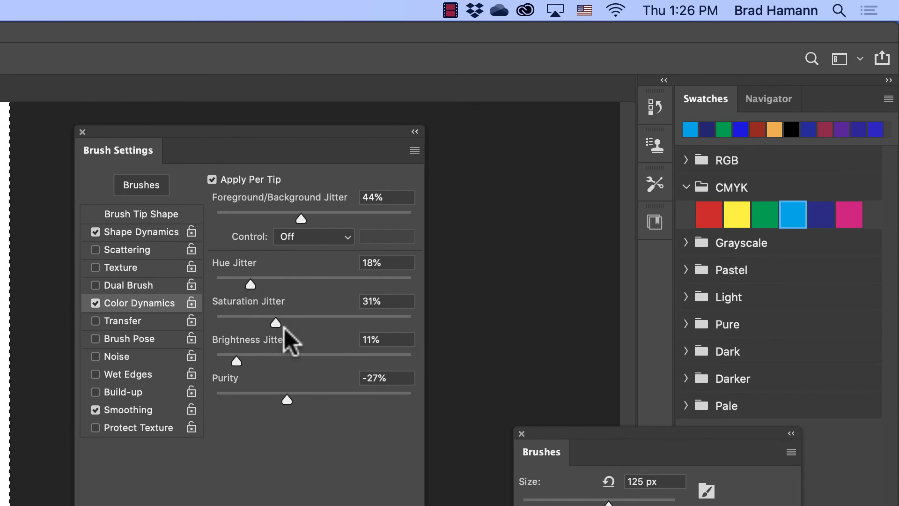
pyautogui.moveTo(277, 326); pyautogui.dragTo(380, 331)
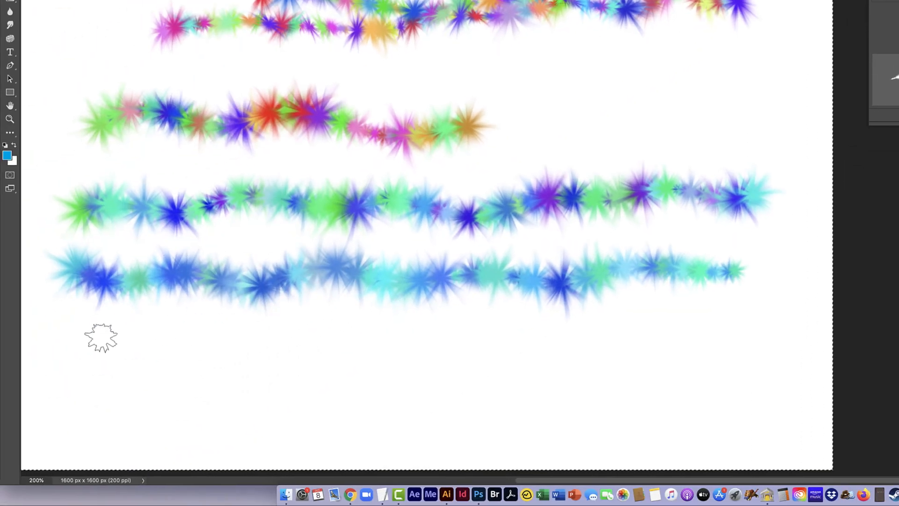
pyautogui.moveTo(18, 377)
pyautogui.mouseDown()
pyautogui.moveTo(128, 383)
pyautogui.moveTo(199, 374)
pyautogui.mouseUp()
pyautogui.moveTo(269, 335)
pyautogui.mouseDown()
pyautogui.moveTo(341, 354)
pyautogui.moveTo(380, 338)
pyautogui.moveTo(436, 346)
pyautogui.moveTo(468, 328)
pyautogui.moveTo(541, 348)
pyautogui.moveTo(696, 336)
pyautogui.moveTo(718, 321)
pyautogui.moveTo(726, 334)
pyautogui.moveTo(580, 335)
pyautogui.moveTo(435, 355)
pyautogui.moveTo(320, 337)
pyautogui.moveTo(134, 344)
pyautogui.moveTo(80, 356)
pyautogui.mouseUp()
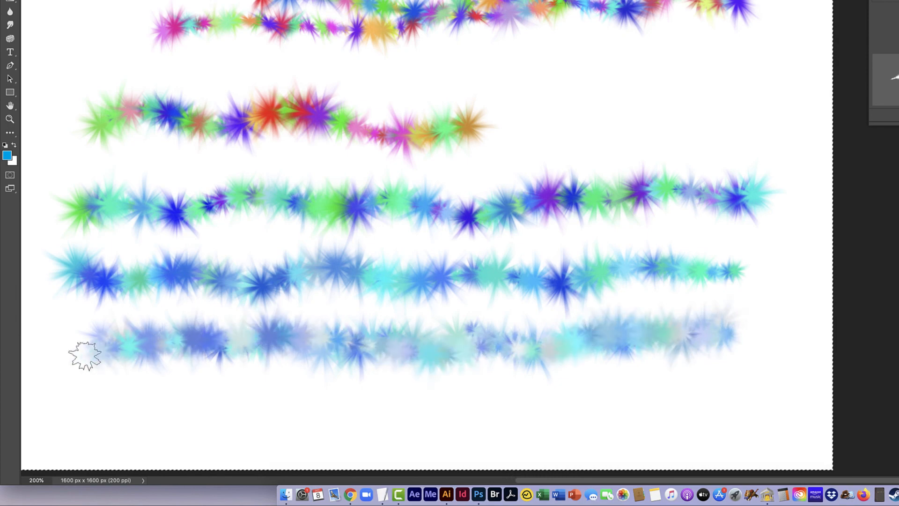